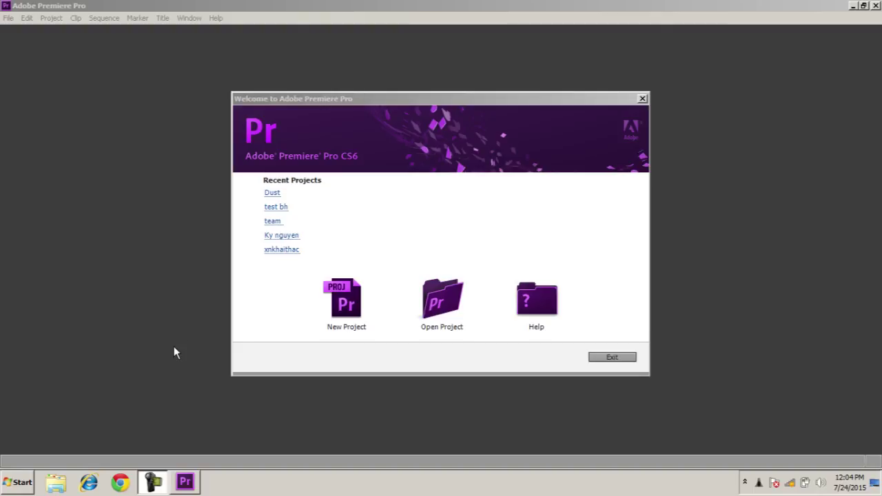
Step: Create a new project named hhh, keeping D:\edit as its location
left_click(357, 330)
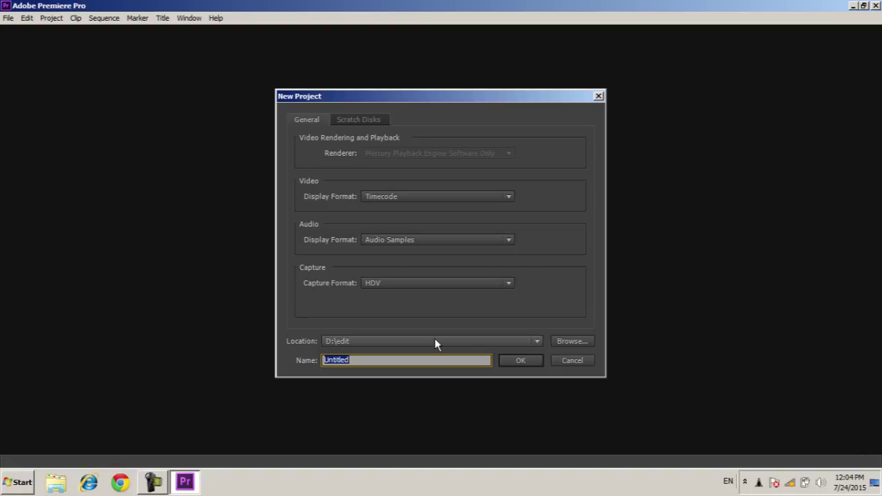
left_click(584, 341)
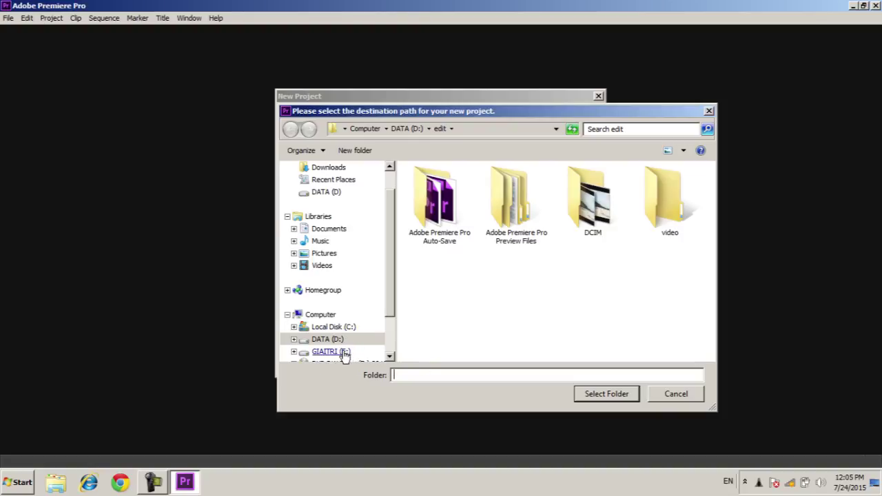
left_click(676, 396)
left_click_drag(361, 356, 322, 357)
type("hhh")
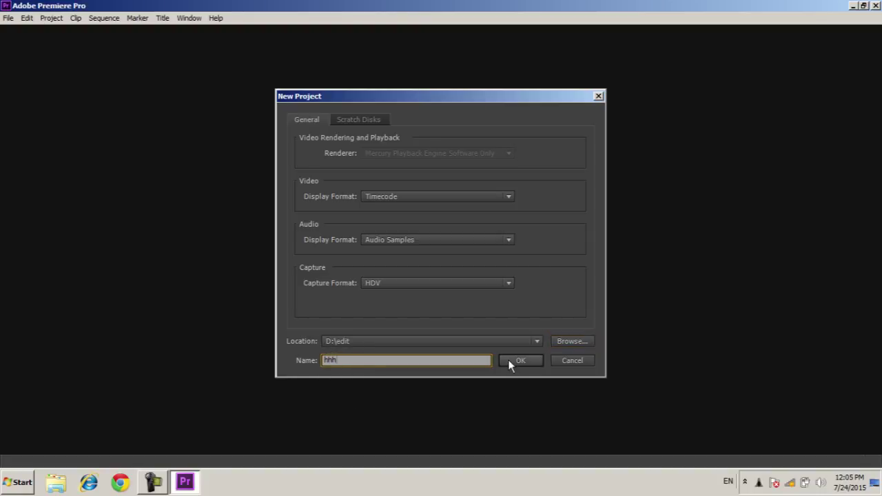
left_click(510, 364)
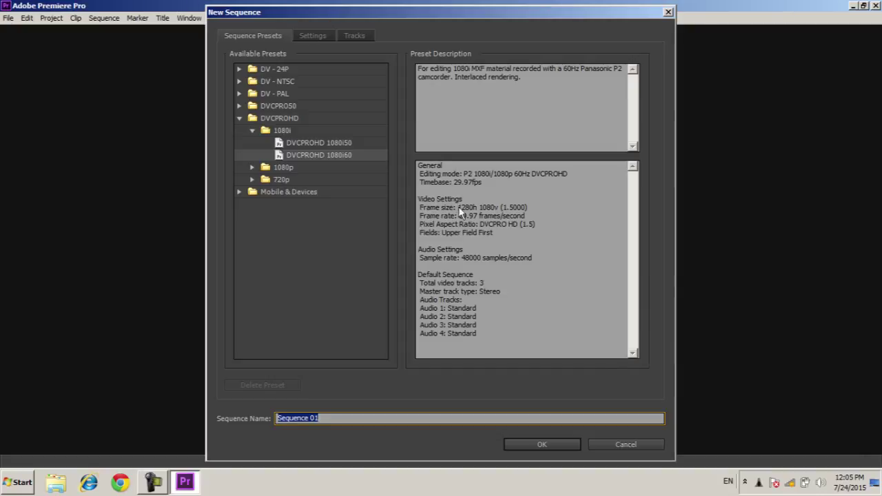
Step: Choose the DVCPROHD 1080i60 preset for the new sequence and name the sequence hhh
left_click(338, 154)
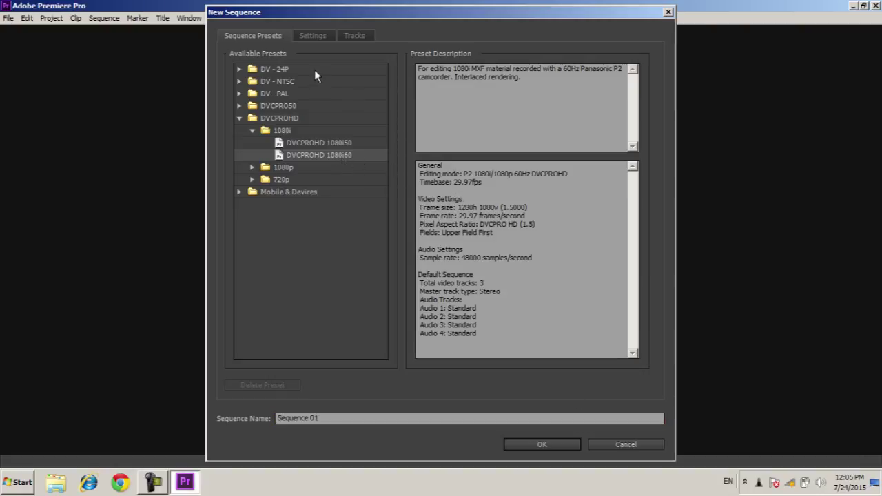
left_click(371, 417)
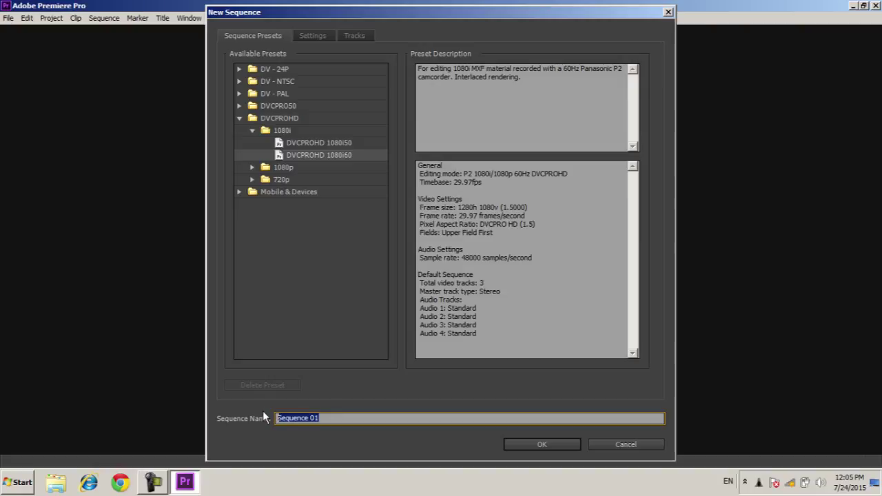
type("hhh")
Step: Switch the sequence's editing mode to Custom and back to P2 1080i/1080p 60Hz DVCPROHD
left_click(313, 37)
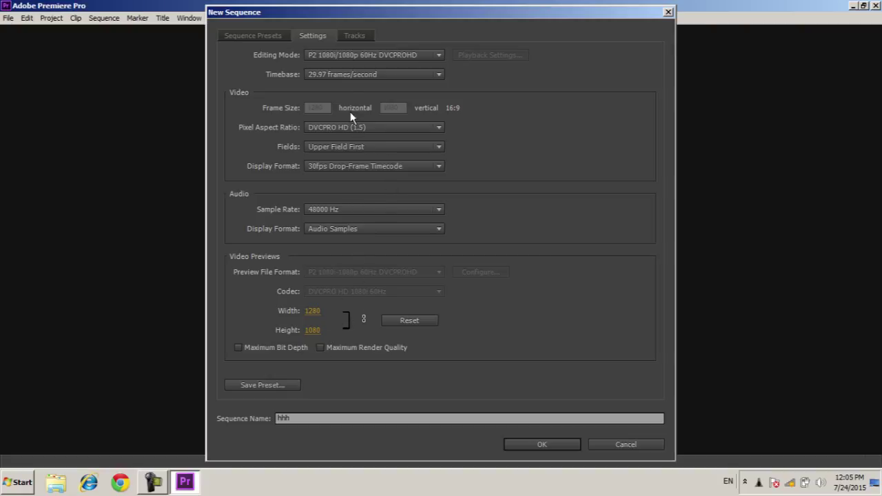
left_click(361, 58)
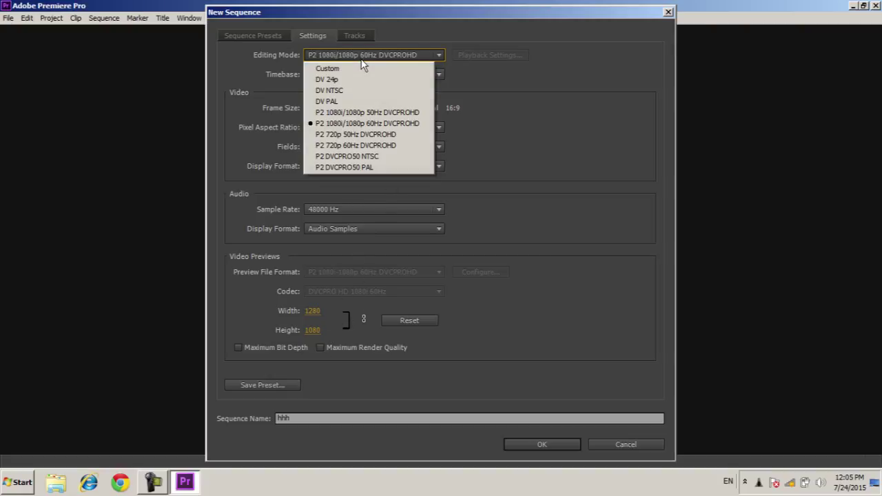
left_click(360, 64)
left_click(359, 60)
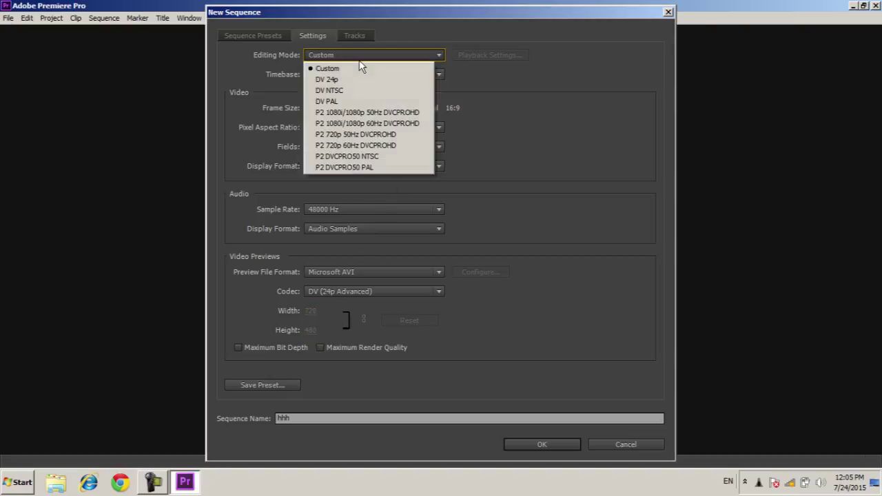
left_click(356, 120)
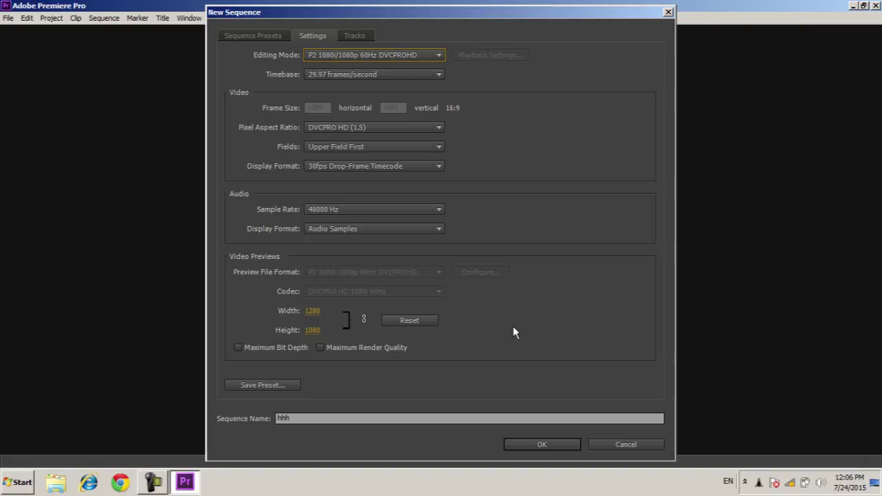
Step: Set the sequence's audio master to 5.1 and create the sequence
left_click(354, 37)
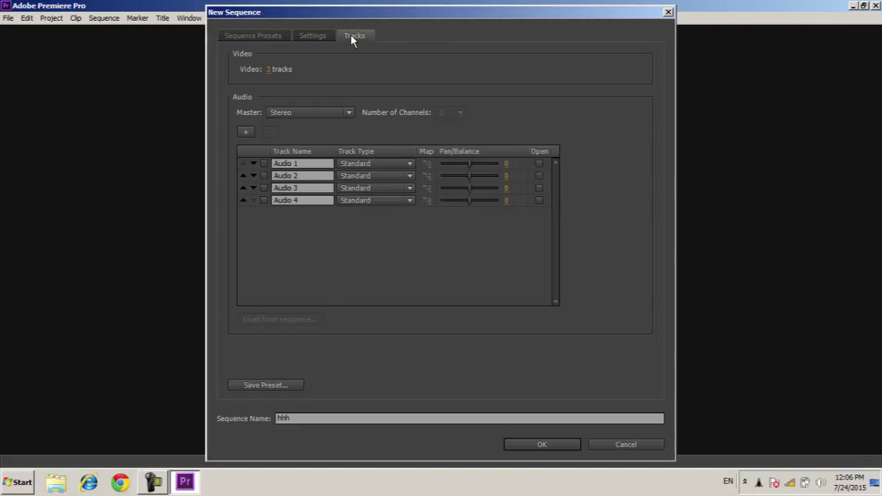
left_click(318, 112)
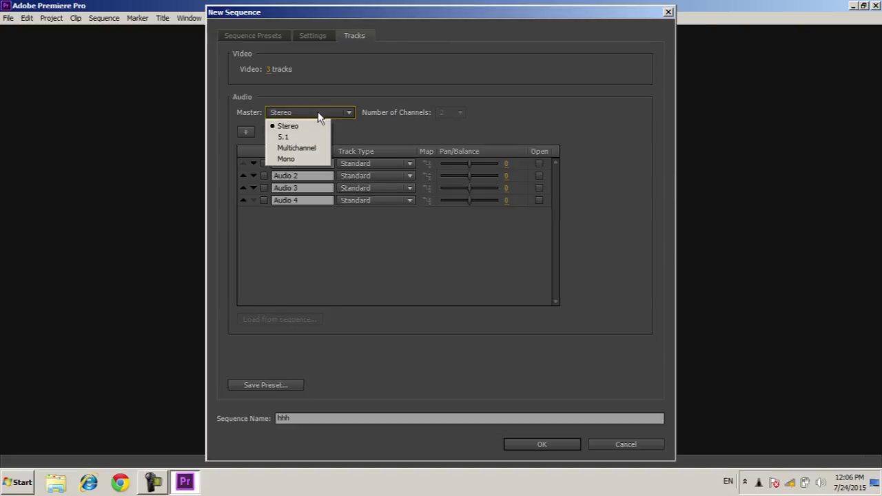
left_click(311, 138)
left_click(354, 279)
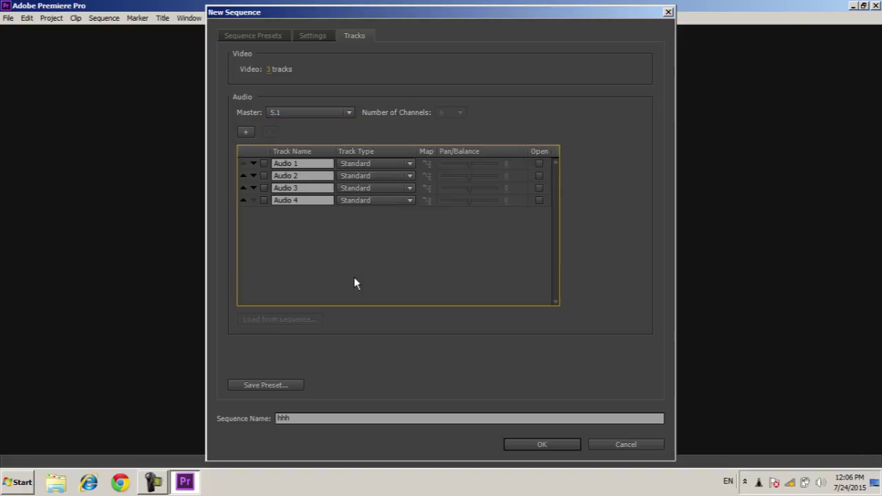
left_click(541, 446)
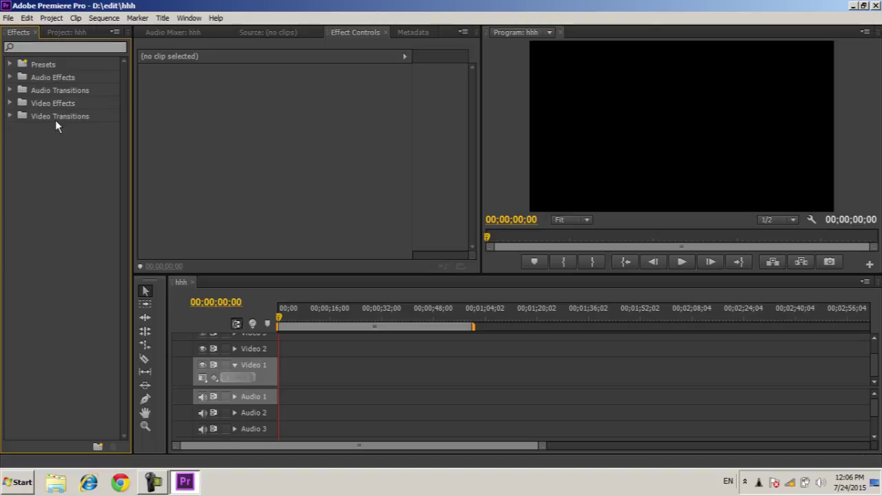
left_click(190, 262)
left_click(665, 61)
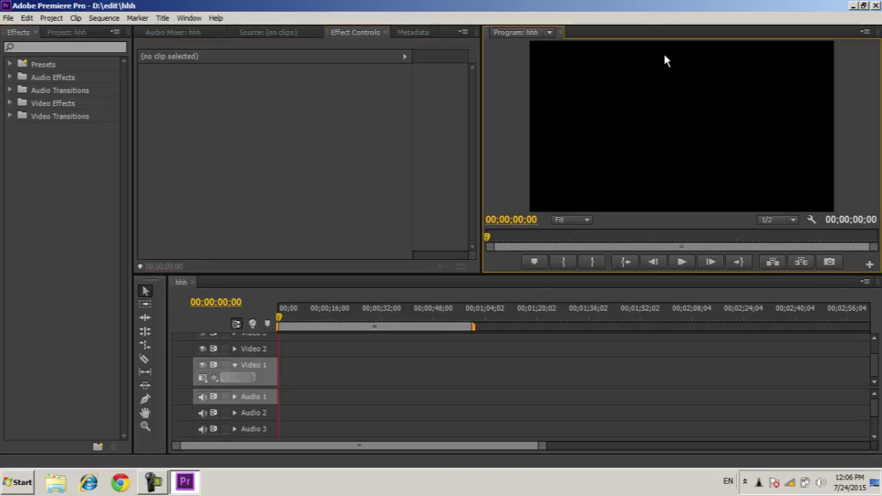
left_click(337, 306)
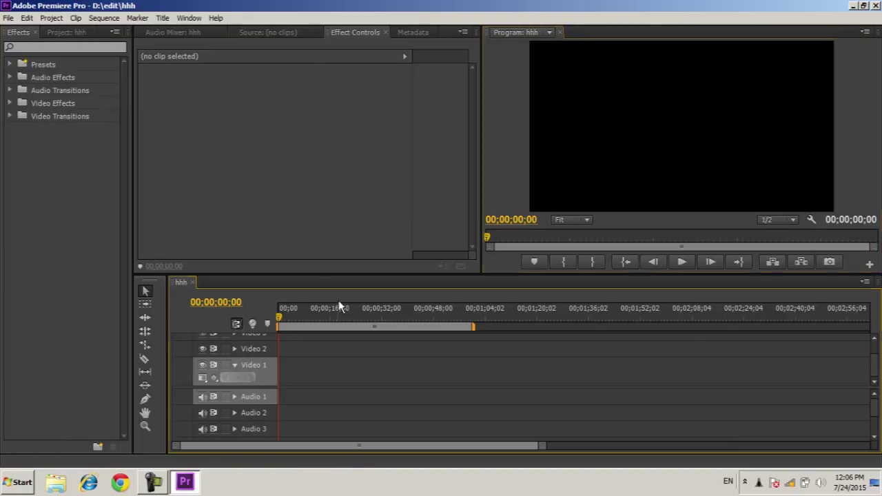
left_click(104, 249)
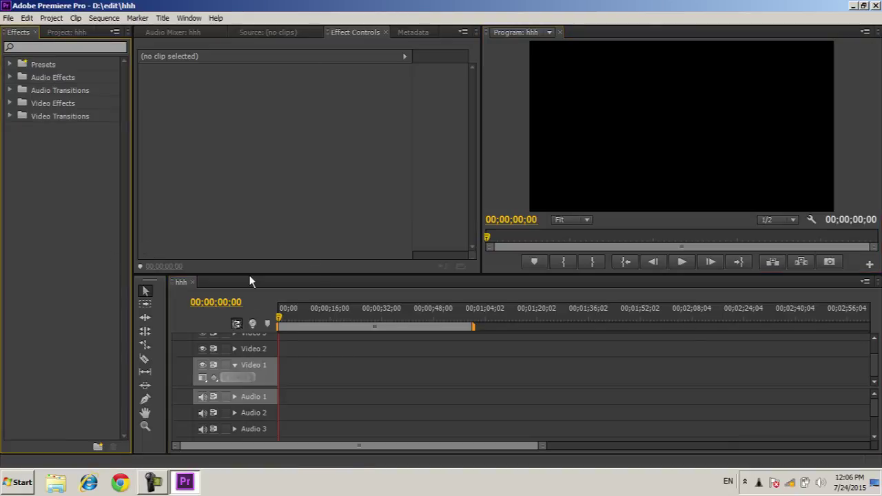
left_click(385, 224)
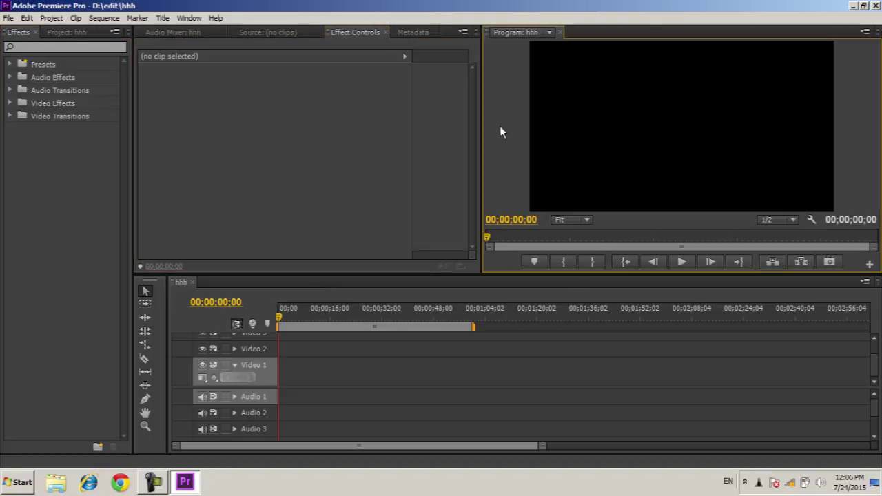
right_click(365, 122)
left_click(343, 252)
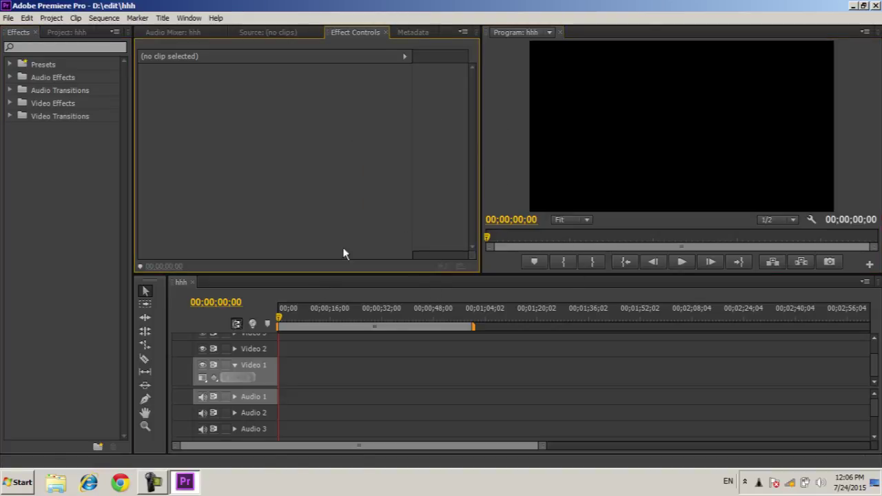
left_click(562, 295)
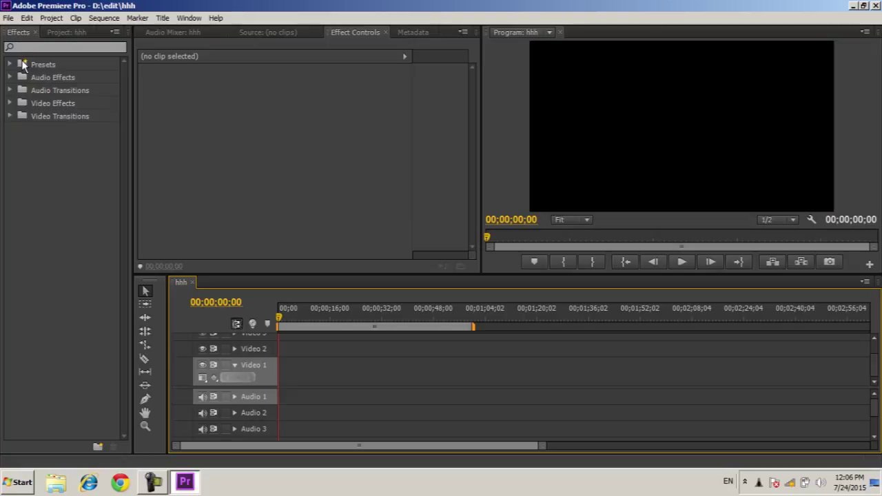
Step: Close the Program monitor and bring it back by opening the hhh sequence from the project
left_click(56, 30)
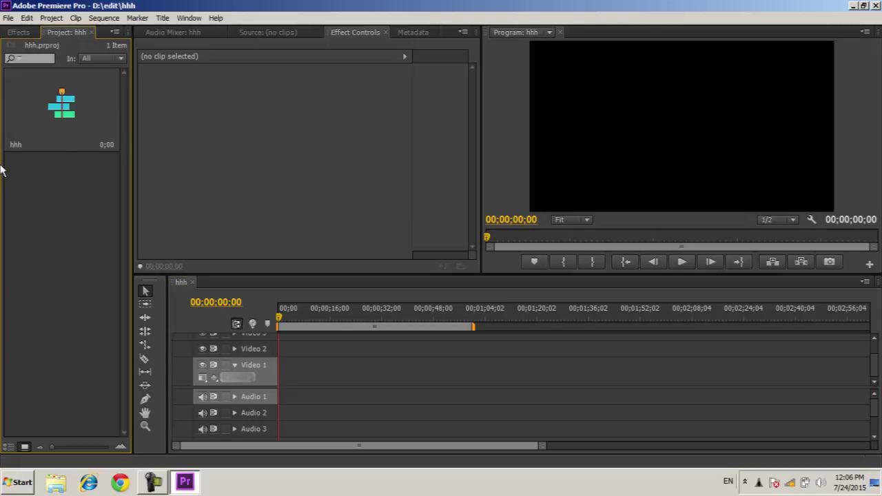
left_click(560, 32)
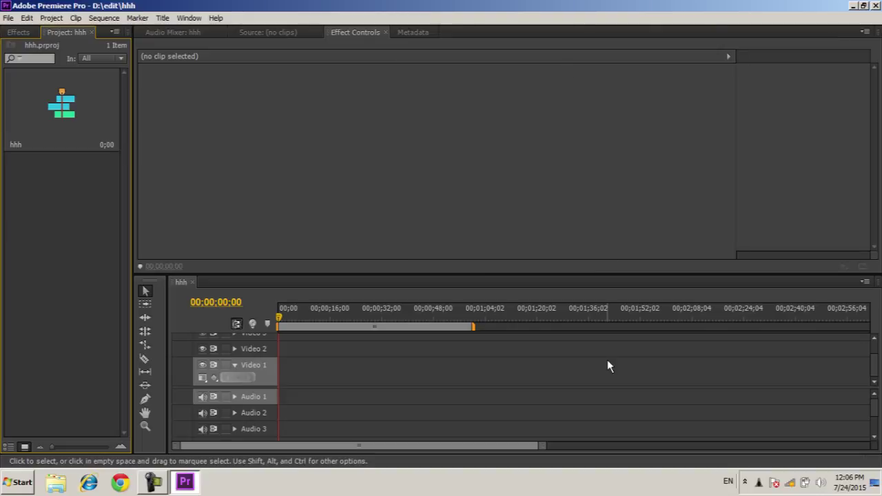
double_click(30, 124)
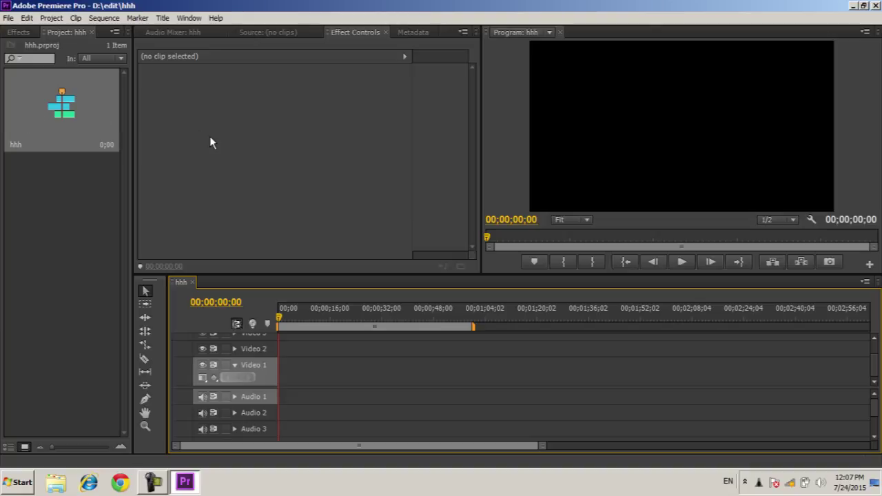
Step: Examine the Audio Mixer, Source monitor, Effect Controls and Metadata, and close the Metadata view
left_click(179, 32)
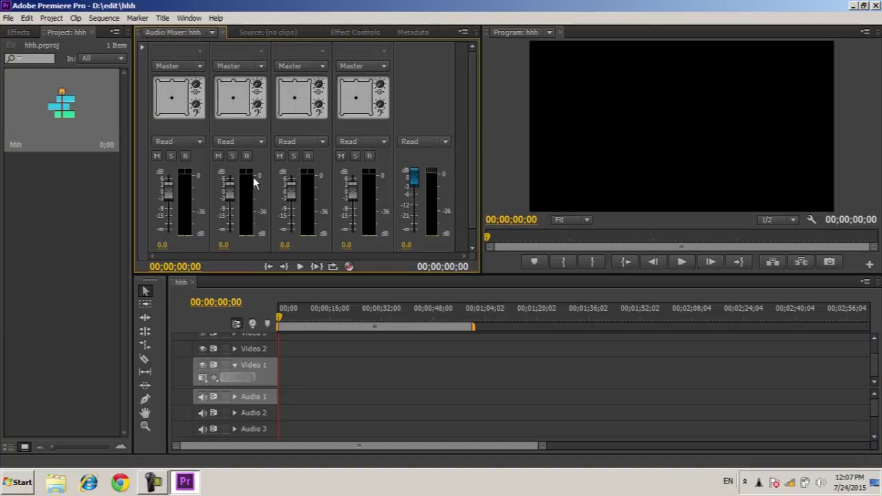
left_click(413, 173)
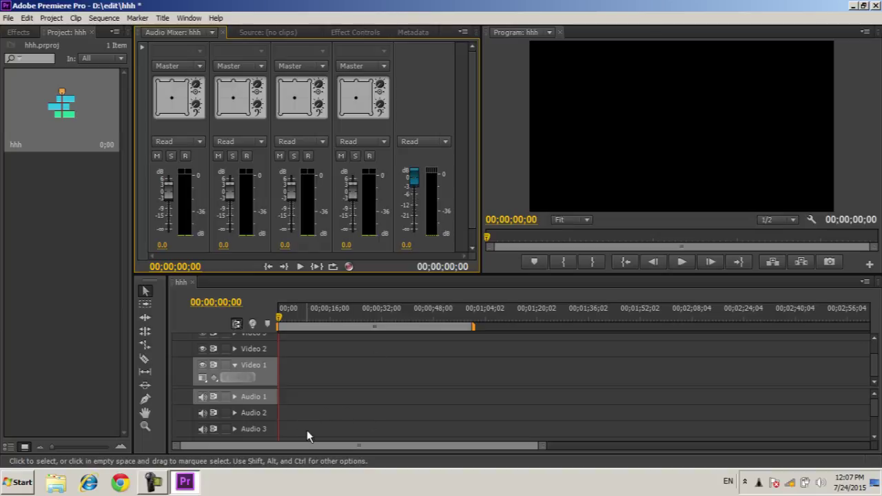
left_click(261, 31)
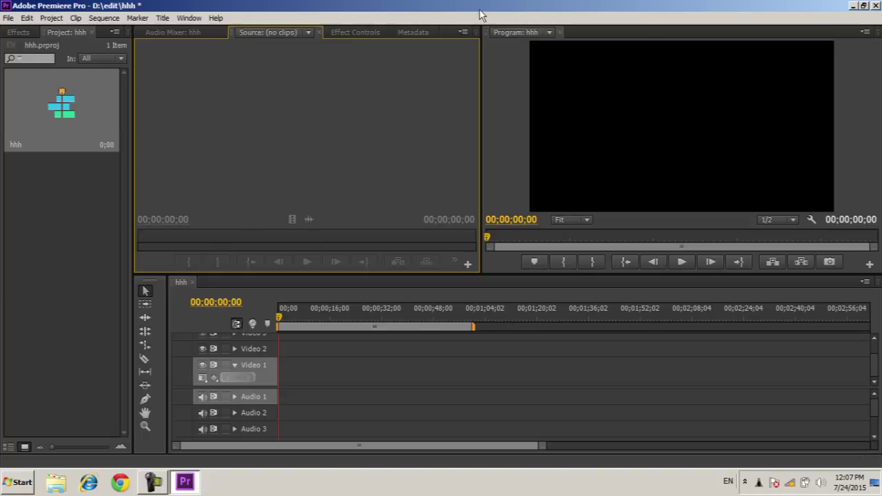
left_click(374, 33)
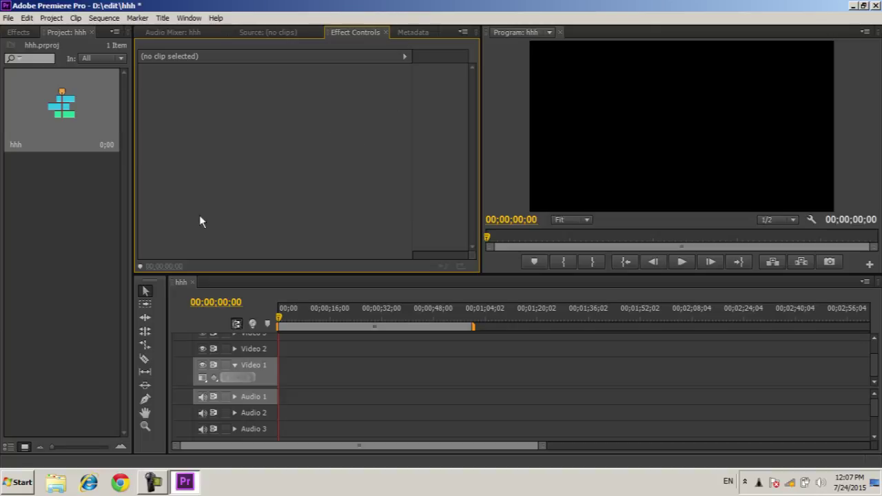
left_click(413, 33)
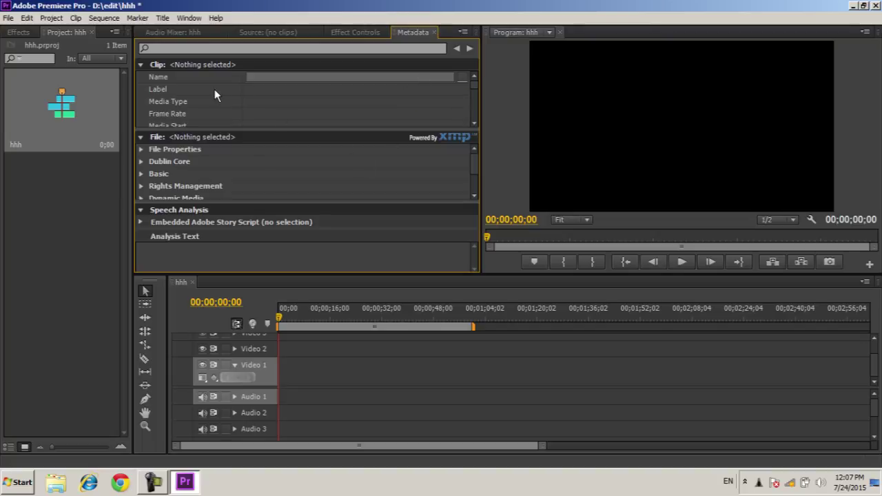
left_click(435, 32)
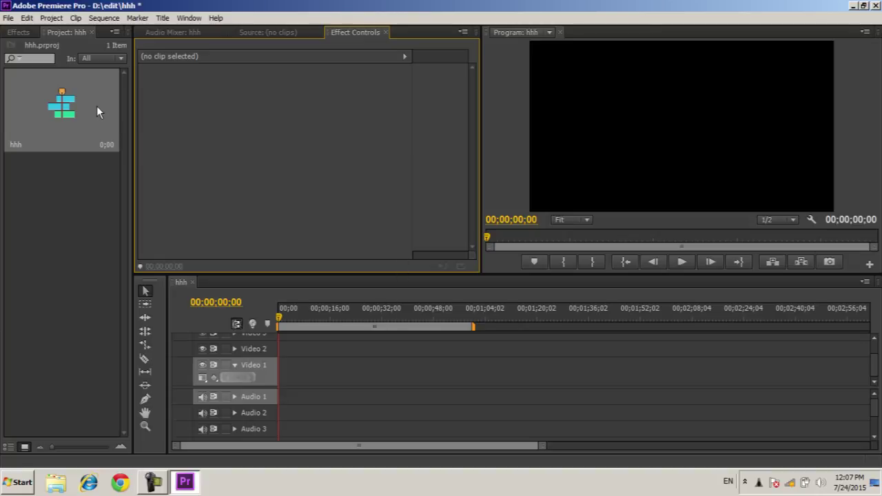
left_click(183, 21)
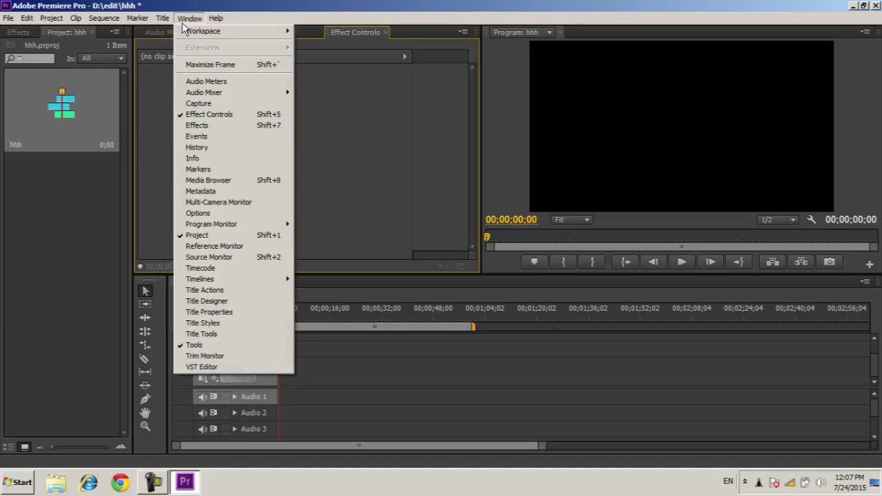
mouse_move(190, 36)
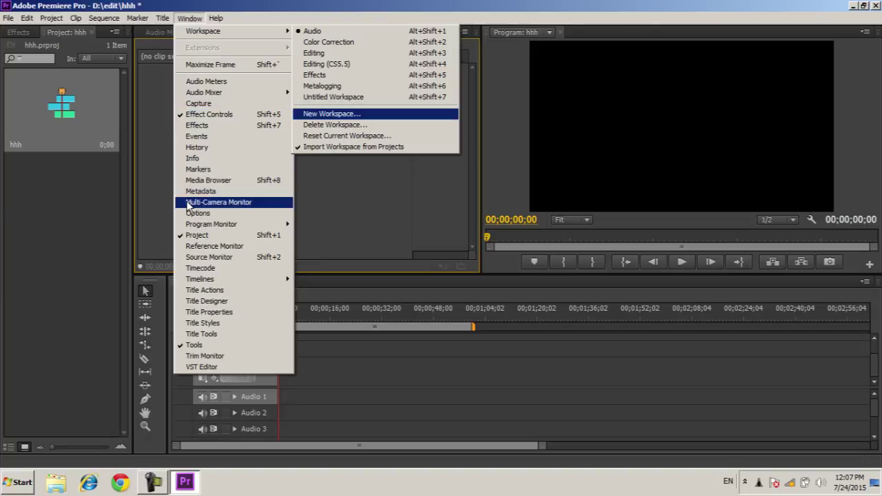
key("Escape")
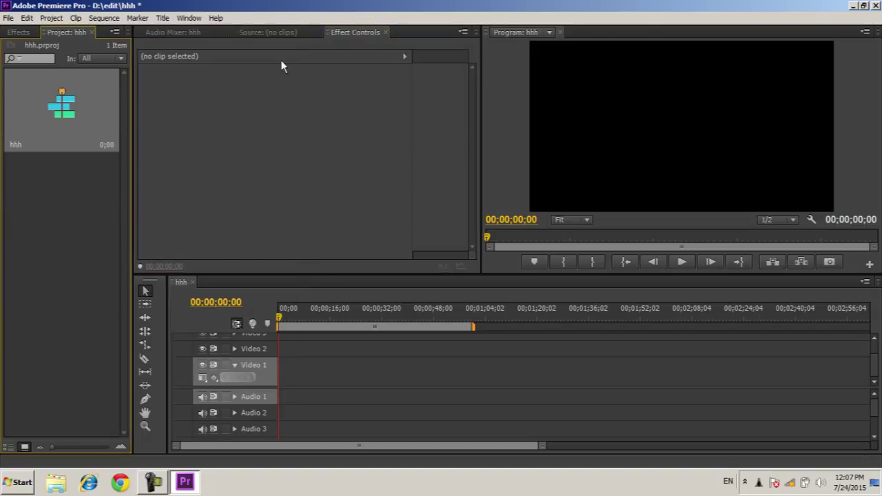
Step: Reset the current Audio workspace to its original layout
left_click(188, 18)
mouse_move(212, 22)
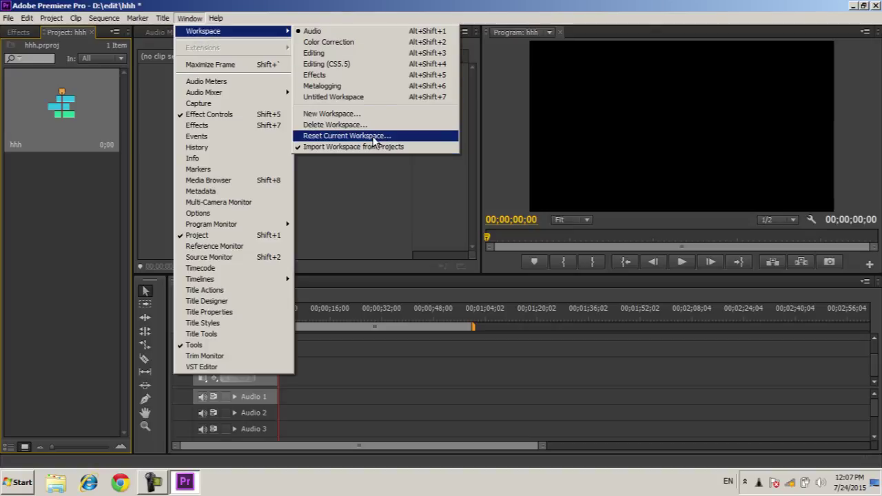
left_click(373, 141)
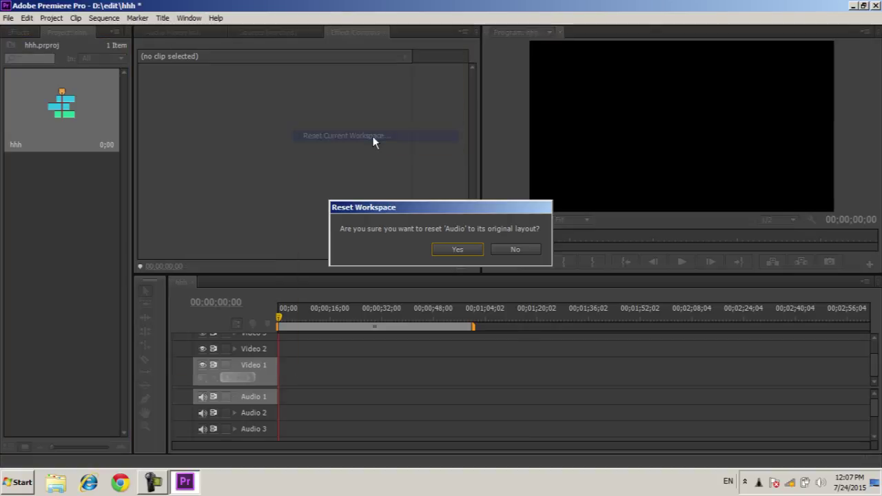
left_click(477, 250)
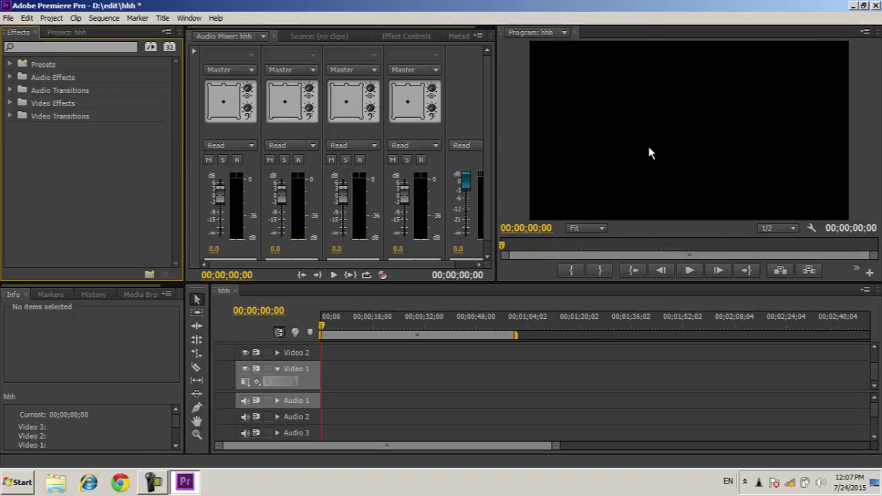
Step: Close the Info, Markers, History and Media Browser panels
left_click(25, 295)
left_click(40, 291)
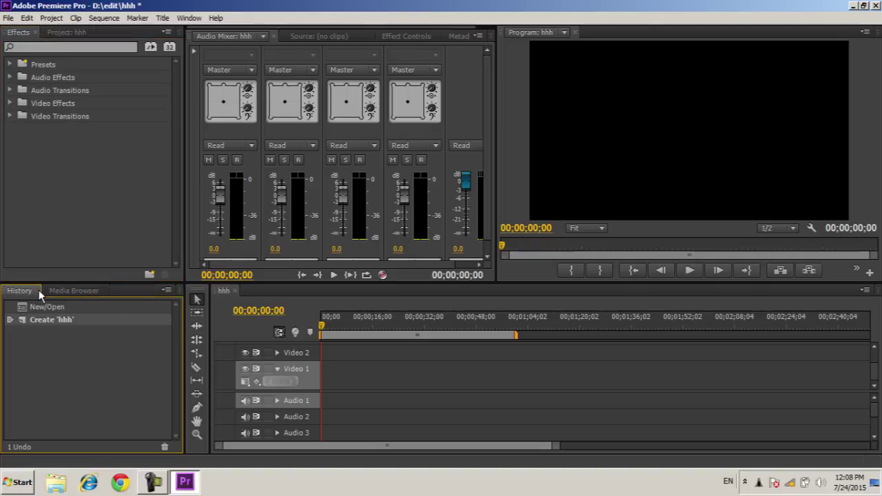
left_click(39, 290)
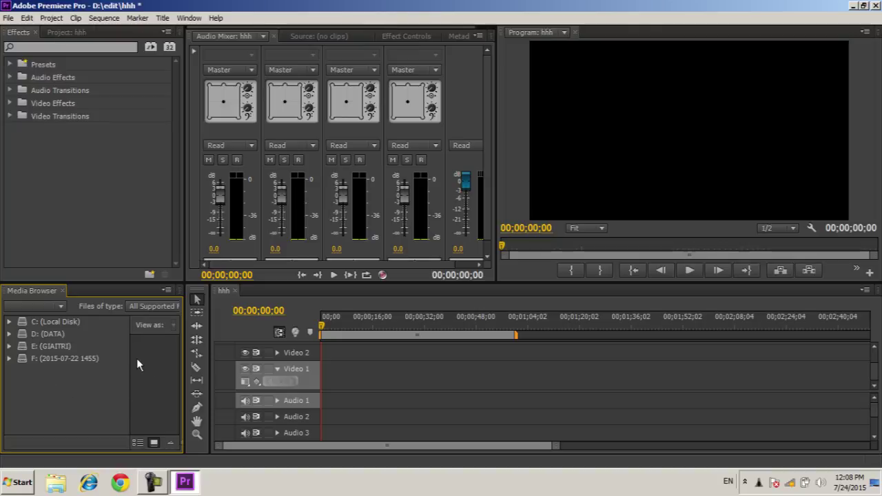
left_click(63, 291)
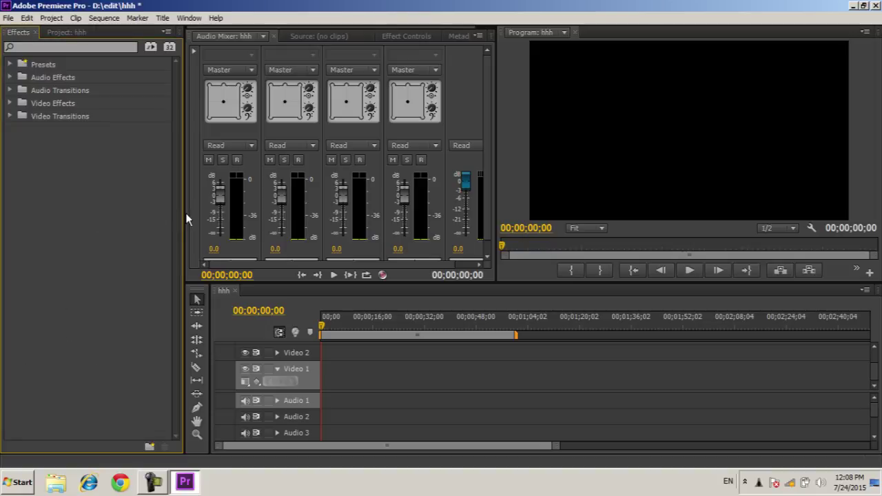
Step: Narrow the Effects and Project panel group, show the project contents, and widen the Program monitor and the timeline
left_click_drag(183, 213, 116, 270)
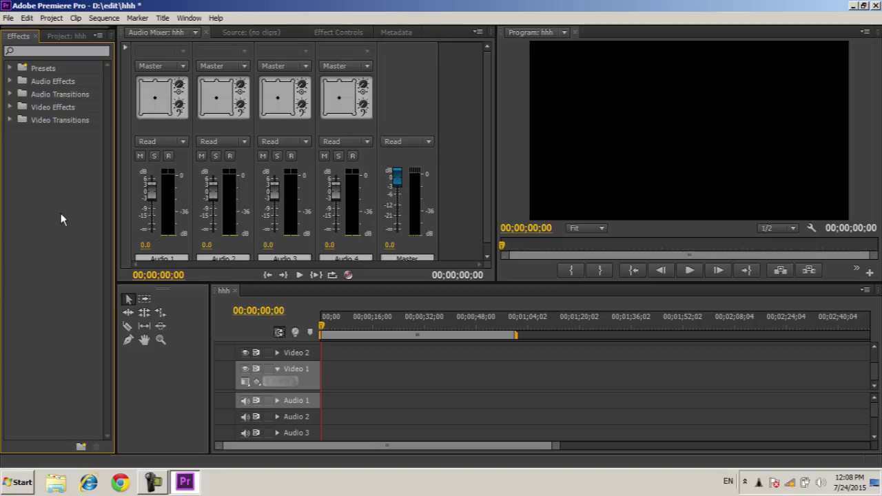
left_click(69, 35)
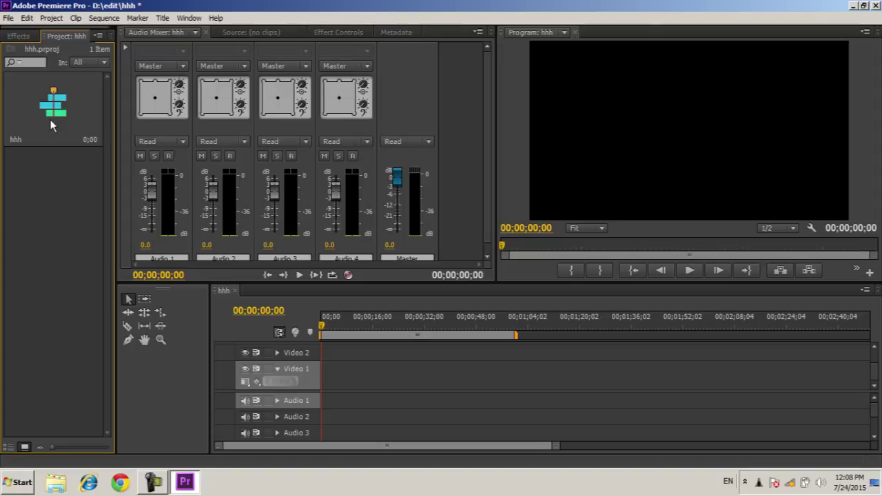
left_click_drag(493, 206, 449, 225)
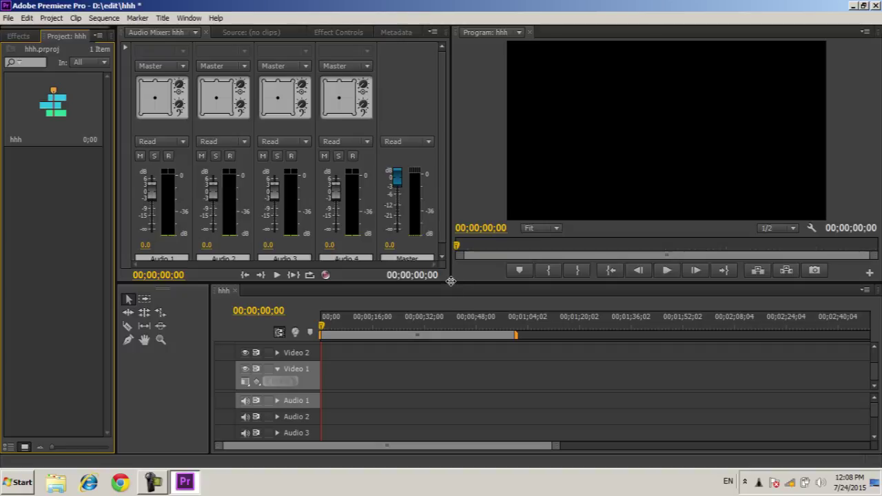
mouse_move(450, 281)
left_mouse_down()
mouse_move(456, 264)
mouse_move(490, 287)
mouse_move(487, 258)
mouse_move(458, 270)
left_mouse_up()
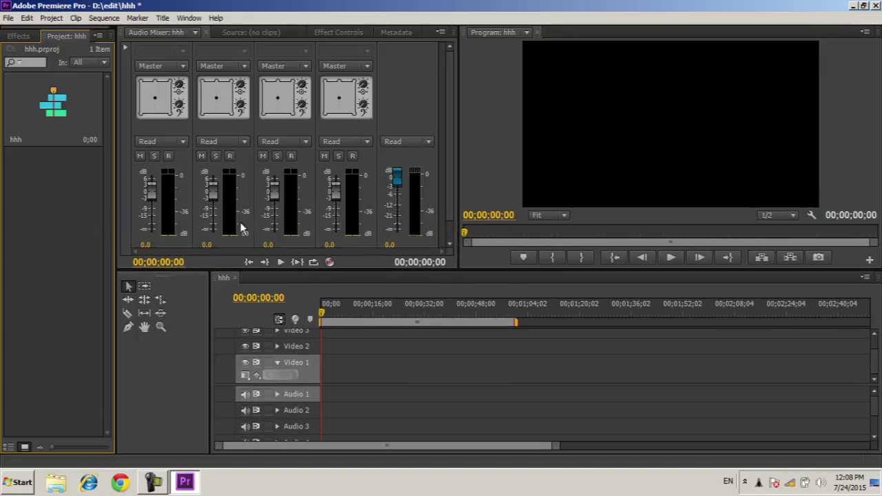
left_click_drag(211, 301, 148, 301)
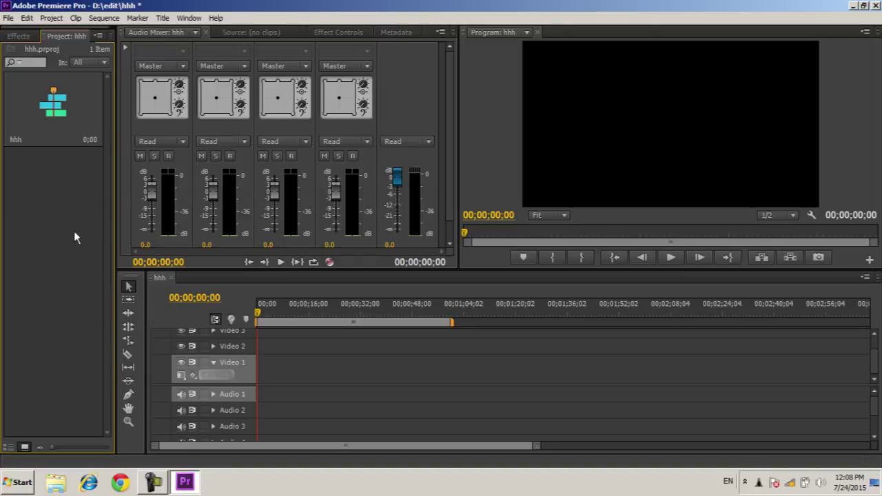
left_click(8, 18)
mouse_move(27, 18)
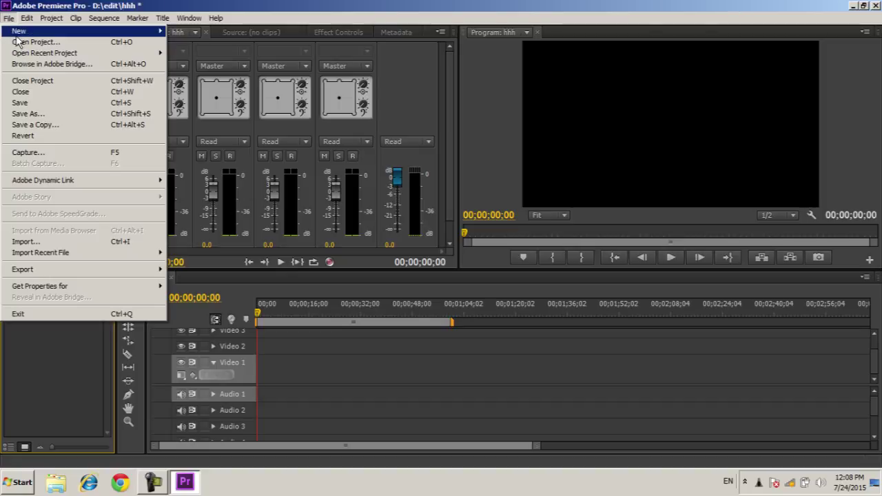
mouse_move(17, 36)
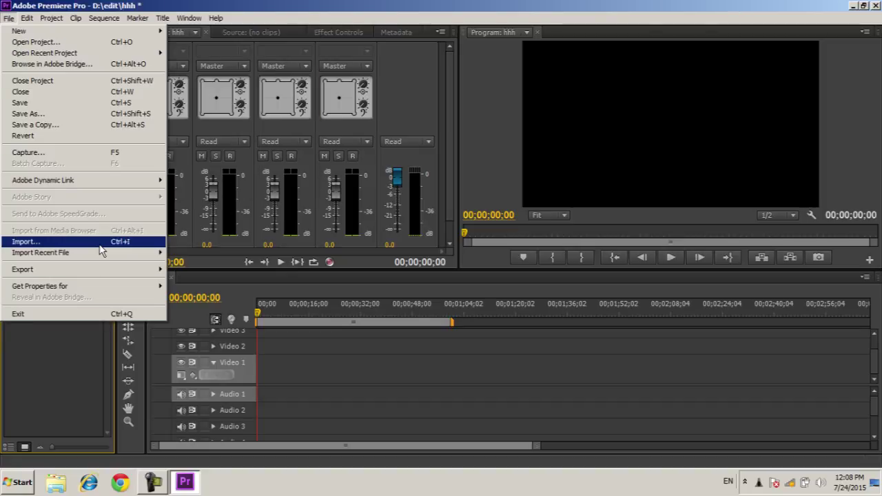
left_click(93, 359)
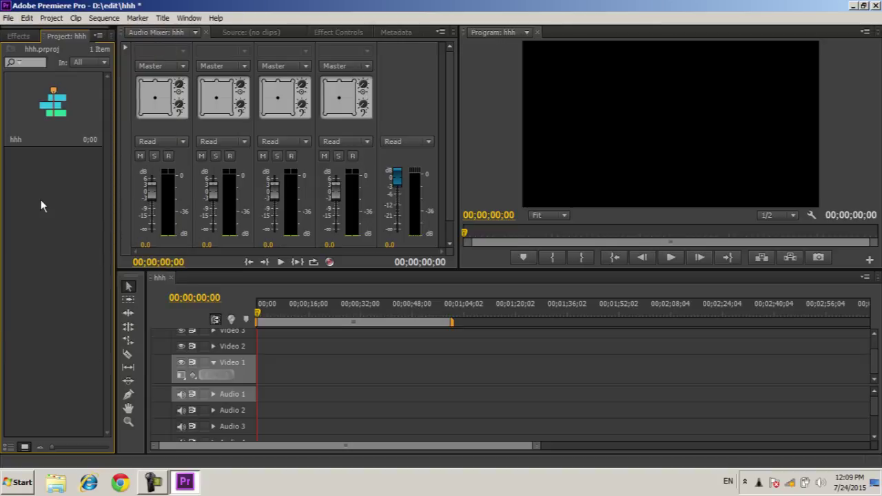
Step: Import the KhatVongThuongLuu audio file from the nhạc\trẻ folder into the project
double_click(28, 233)
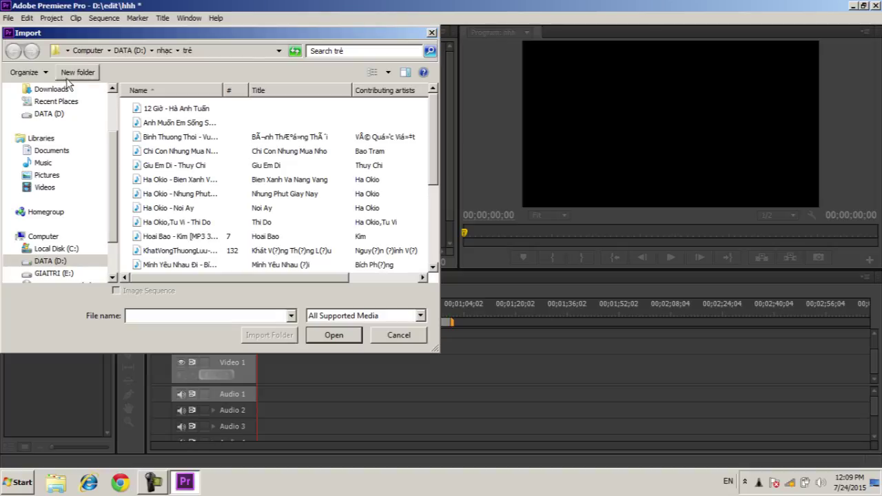
double_click(167, 252)
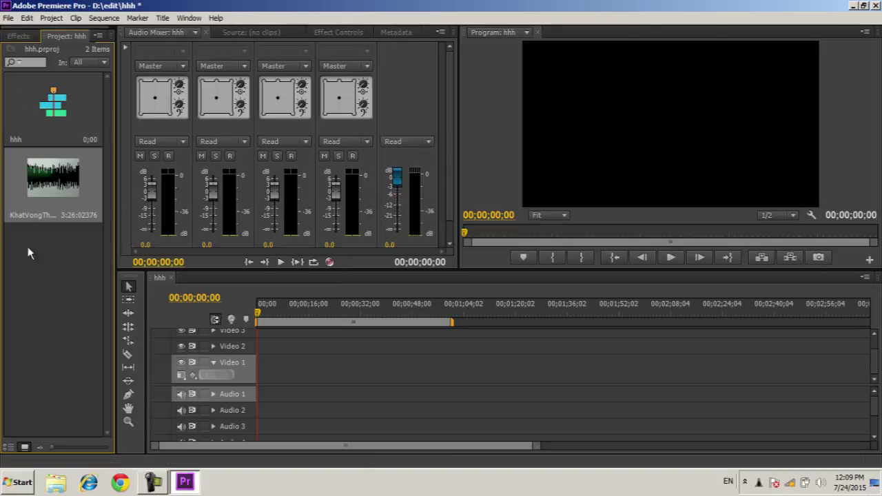
Step: While choosing more media to import, open New folder (4) on DATA (D:) and delete the MVI_0279 video from it
double_click(34, 275)
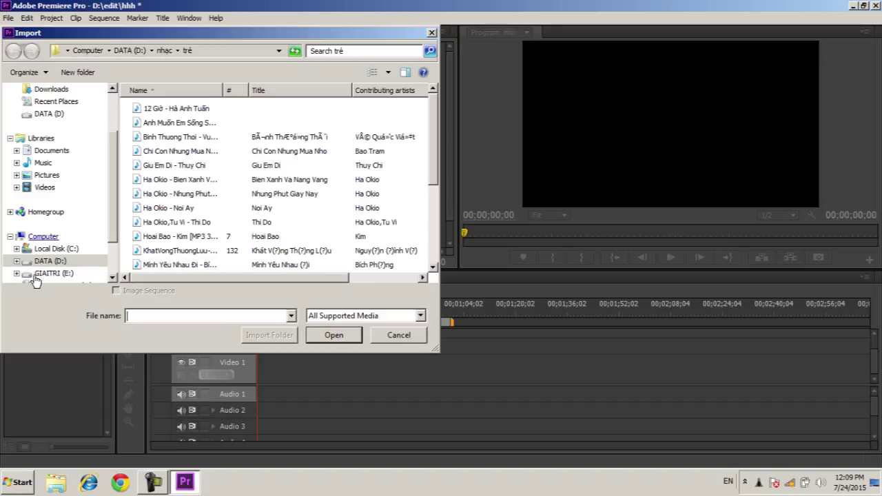
left_click(43, 265)
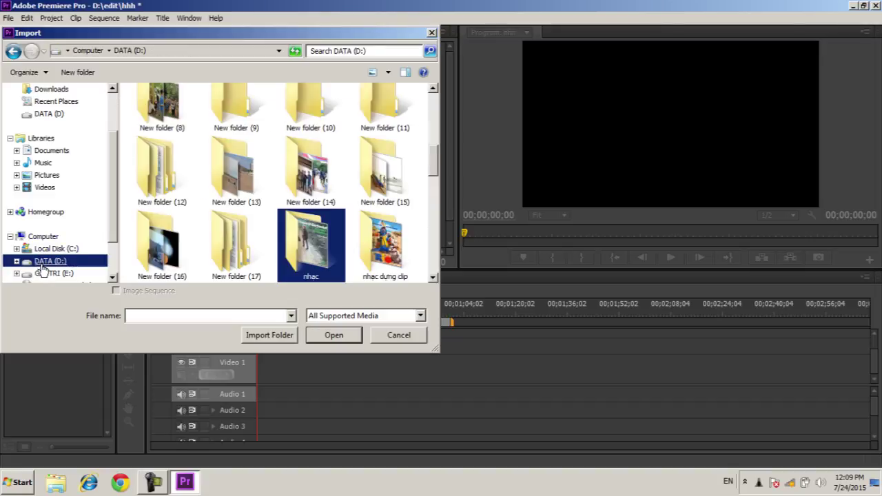
left_click(292, 155)
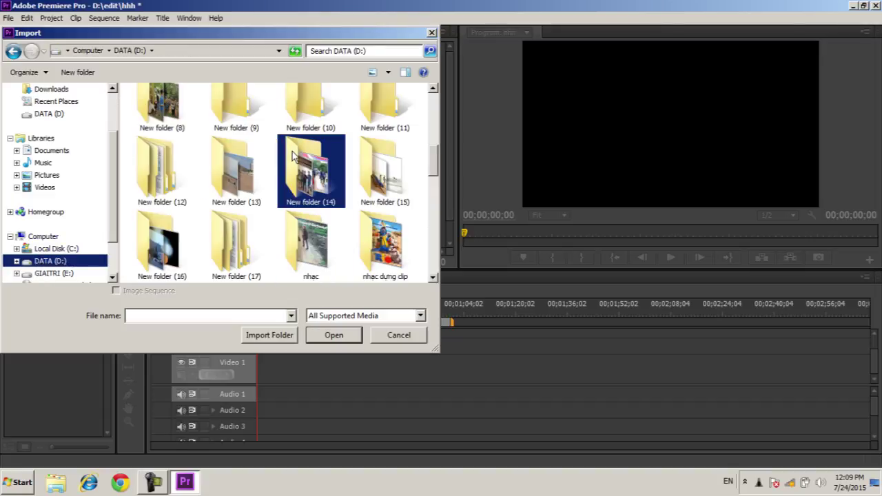
scroll(289, 165, "up", 3)
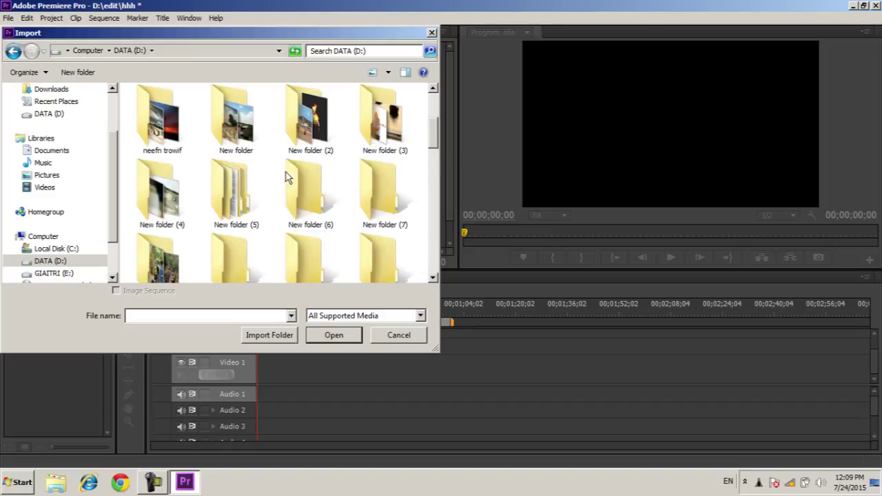
double_click(183, 196)
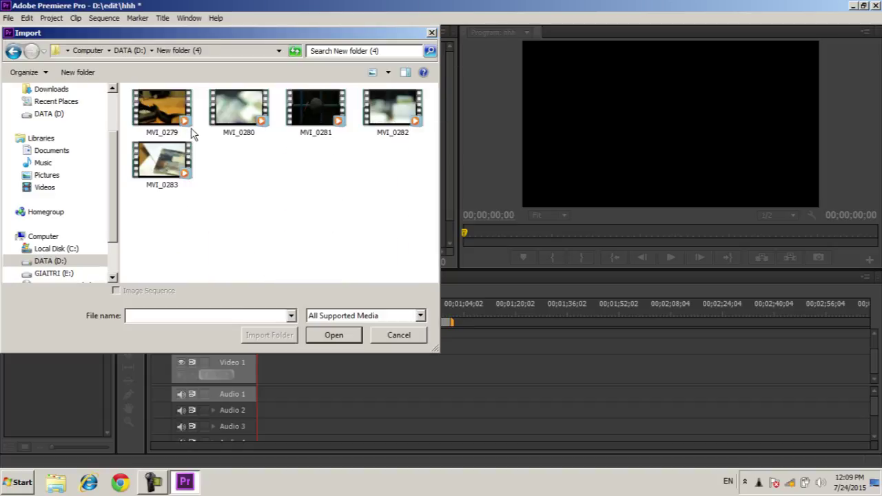
left_click(173, 114)
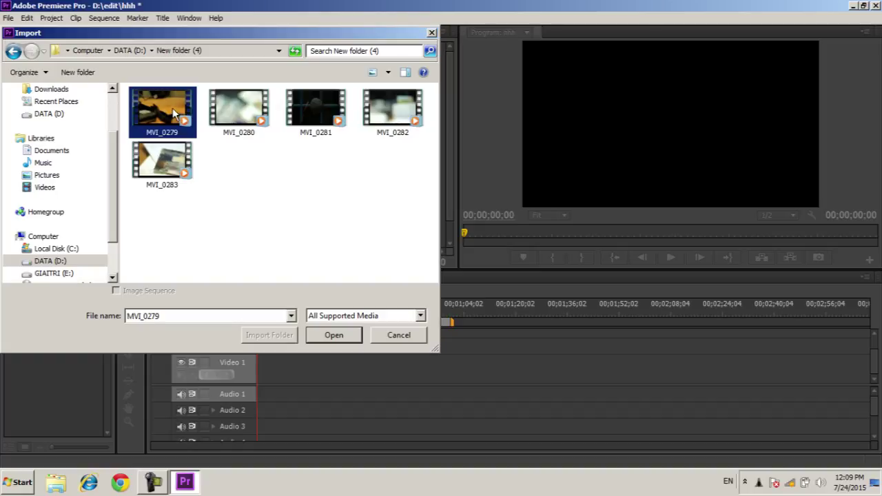
key("Delete")
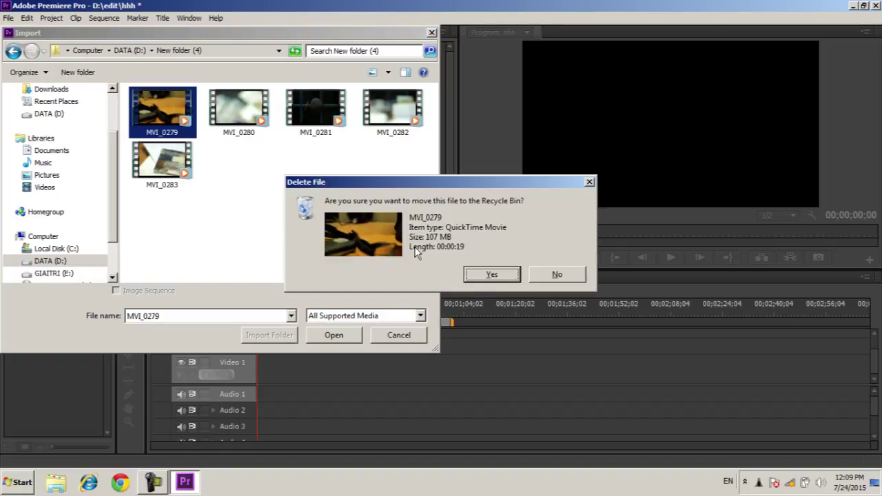
left_click(491, 275)
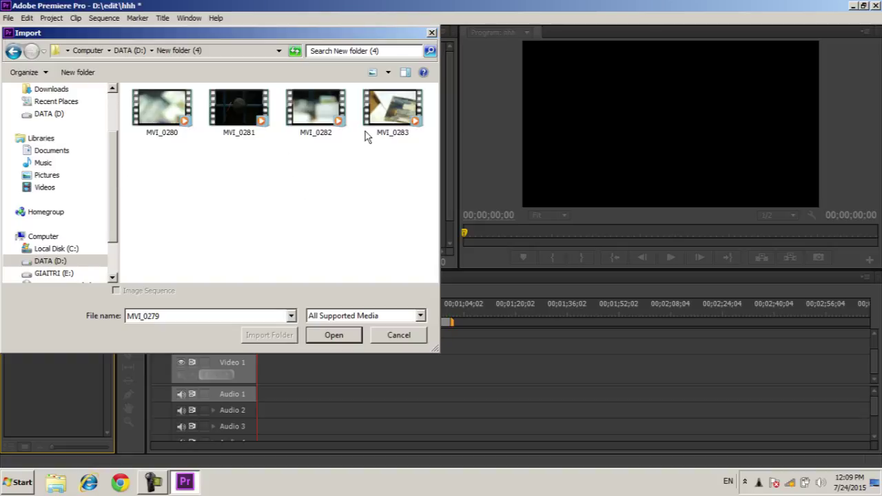
Step: Import the whole New folder (4) from DATA (D:) into the project as a bin
key("BackSpace")
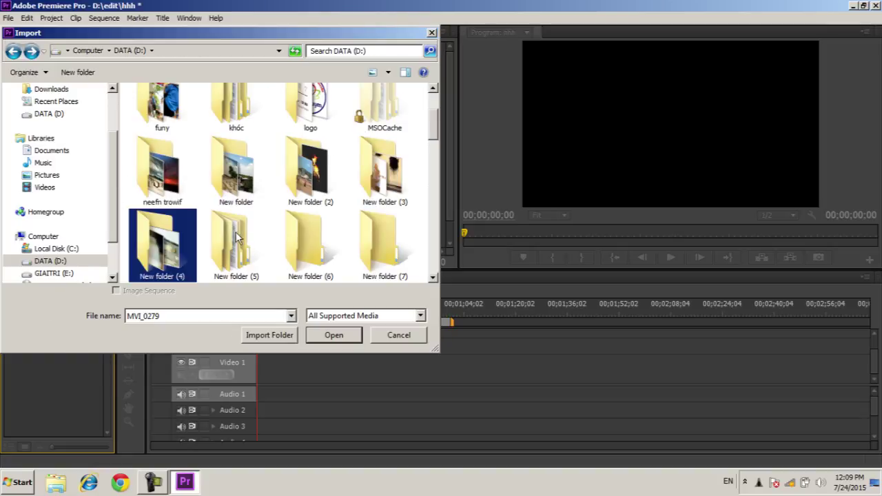
left_click(256, 336)
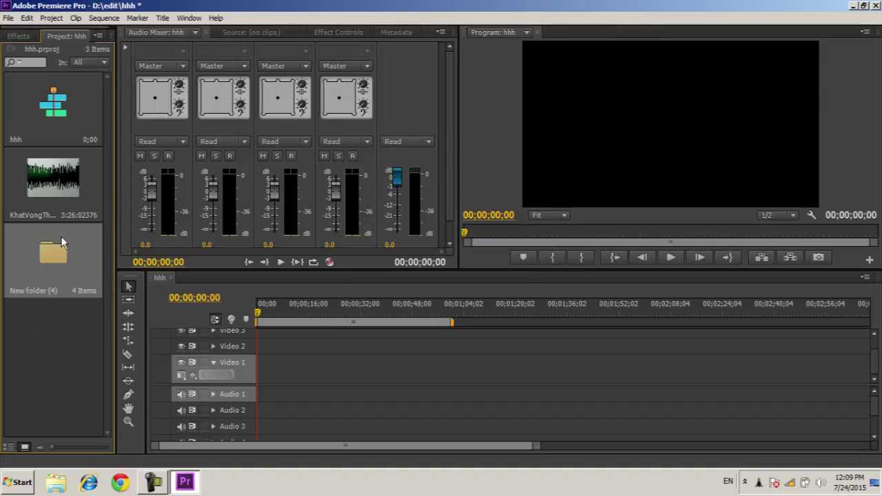
Step: Open the New folder (4) bin in its own window and fit it as a narrow full-height column over the Project panel
double_click(53, 252)
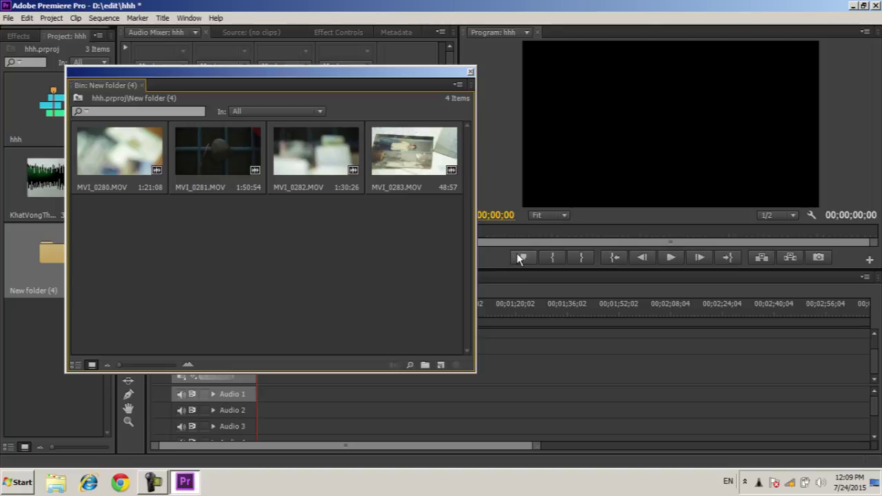
left_click_drag(478, 170, 181, 171)
left_click_drag(115, 84, 51, 20)
left_click_drag(62, 308, 30, 457)
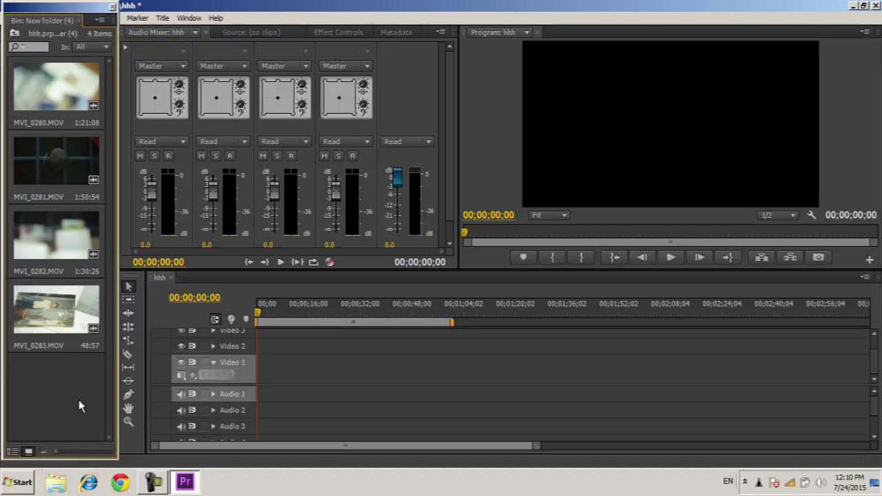
Step: Compare the list and icon views of the New folder (4) bin, ending in icon view
left_click(12, 452)
left_click(27, 452)
left_click(12, 452)
left_click(27, 452)
mouse_move(71, 354)
Step: Make the Audio Mixer and Program monitor taller than before by shrinking the timeline, and close the New folder (4) bin window
left_click_drag(298, 269, 291, 214)
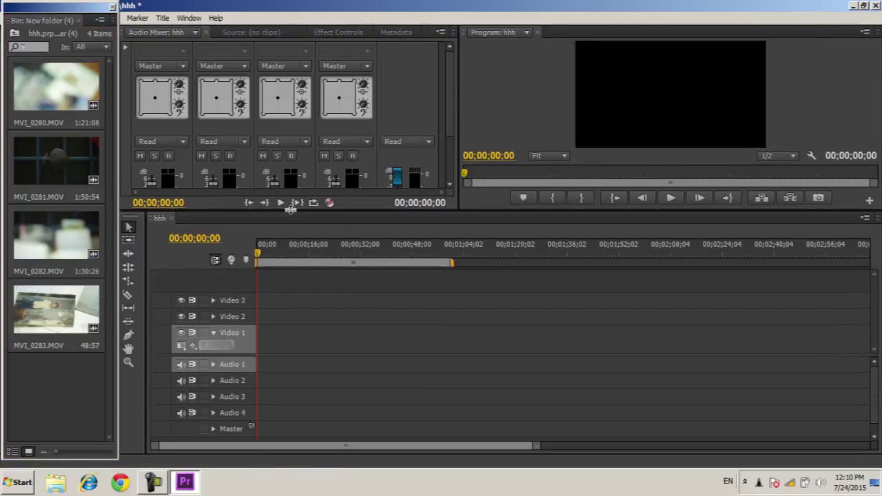
left_click_drag(292, 263, 289, 292)
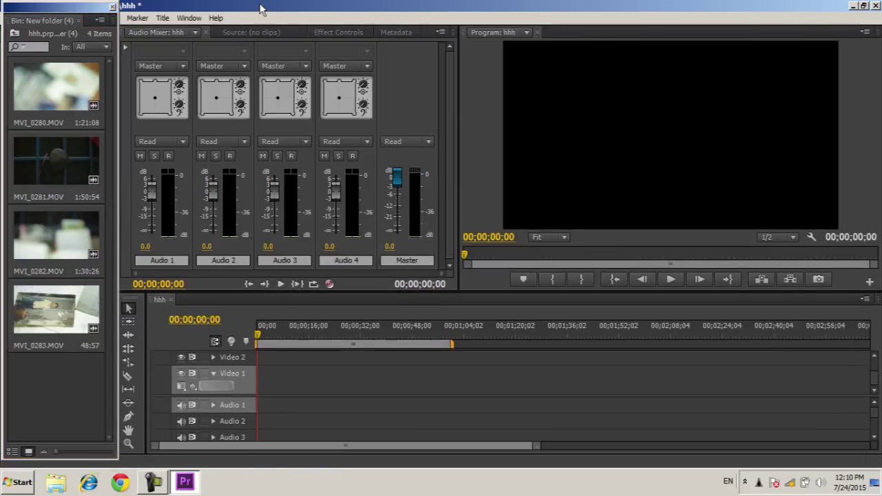
left_click(112, 7)
Step: Load the KhatVongThuongLuu audio clip into the Source monitor and play it
left_click(59, 179)
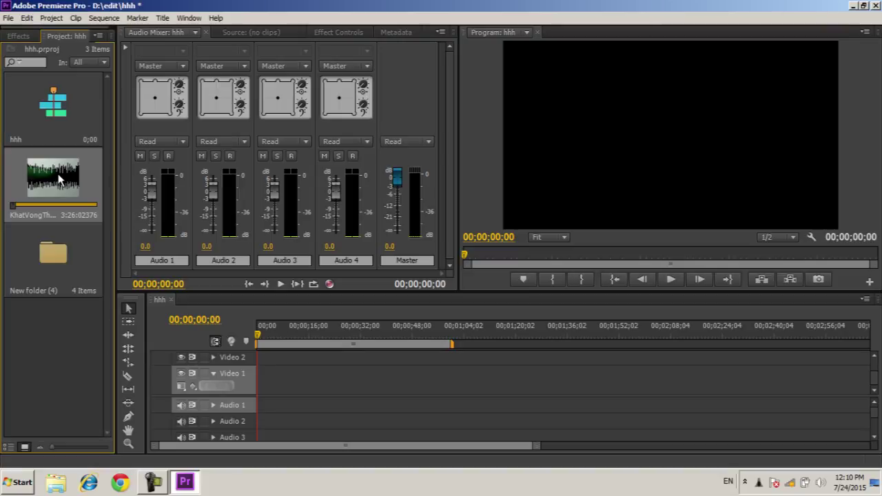
double_click(58, 174)
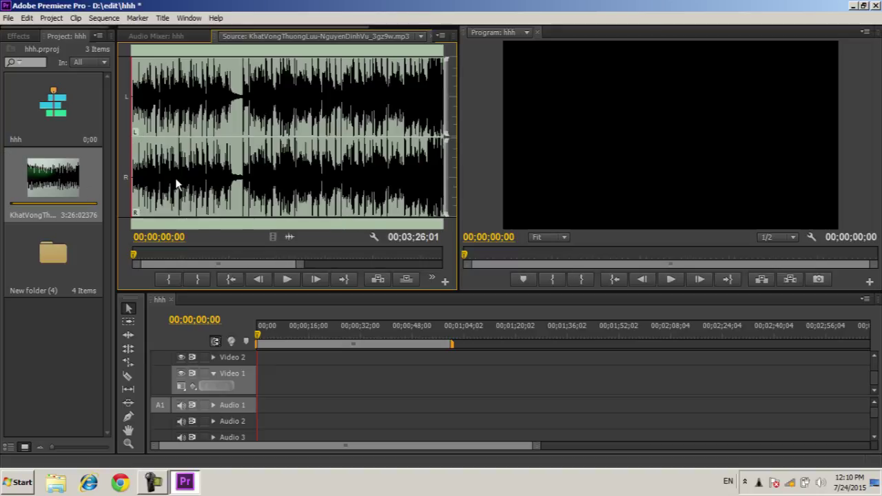
left_click(286, 276)
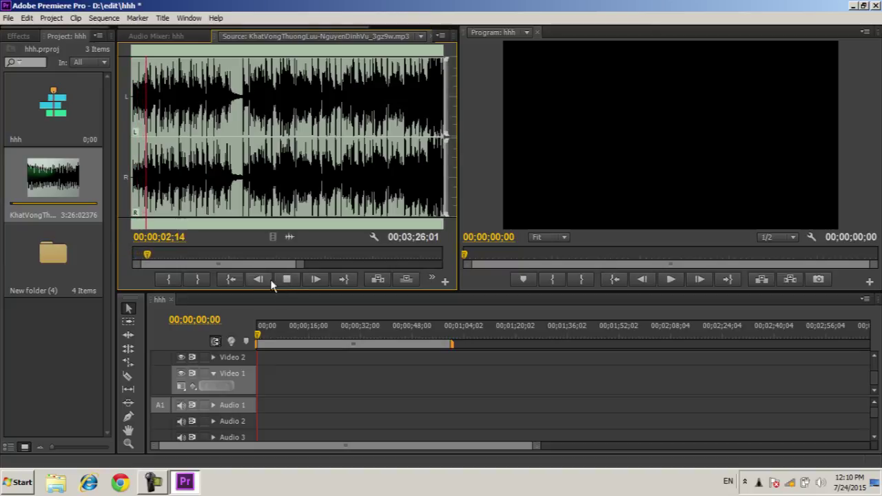
Step: Scrub the song, step forward frame by frame to 00;00;14;12, and zoom in on its waveform in the Source monitor
left_click(229, 259)
mouse_move(230, 260)
left_mouse_down()
mouse_move(145, 259)
mouse_move(214, 255)
left_mouse_up()
key("Right")
key("Right")
key("Right")
key("Right")
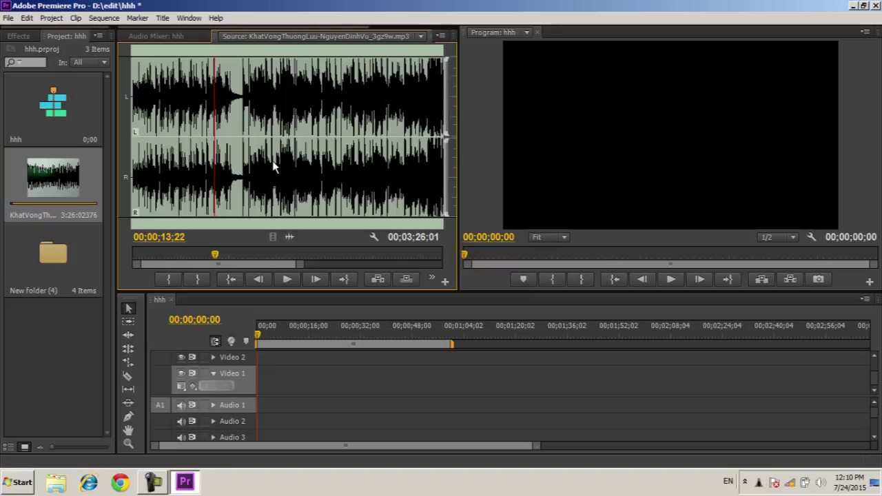
key("Right")
key("Right")
key("Right")
key("Right")
key("Right")
key("Right")
key("Right")
key("Right")
key("Right")
key("Right")
key("Right")
key("Right")
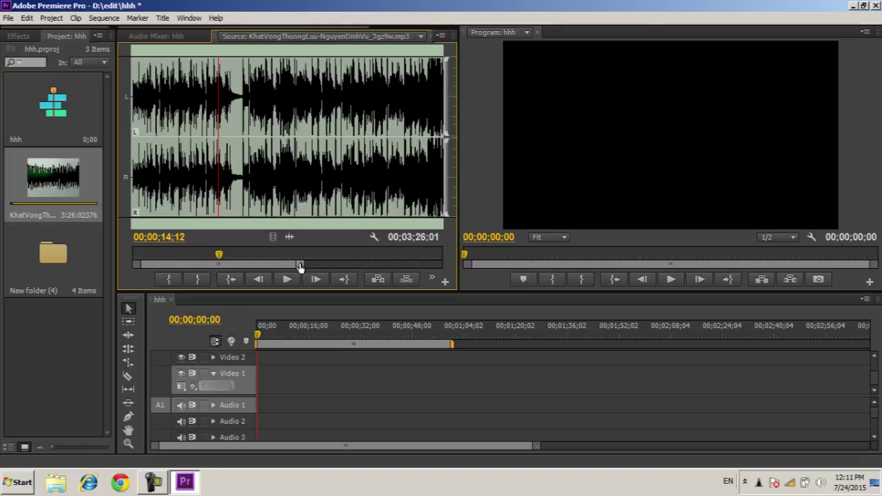
left_click_drag(301, 269, 334, 263)
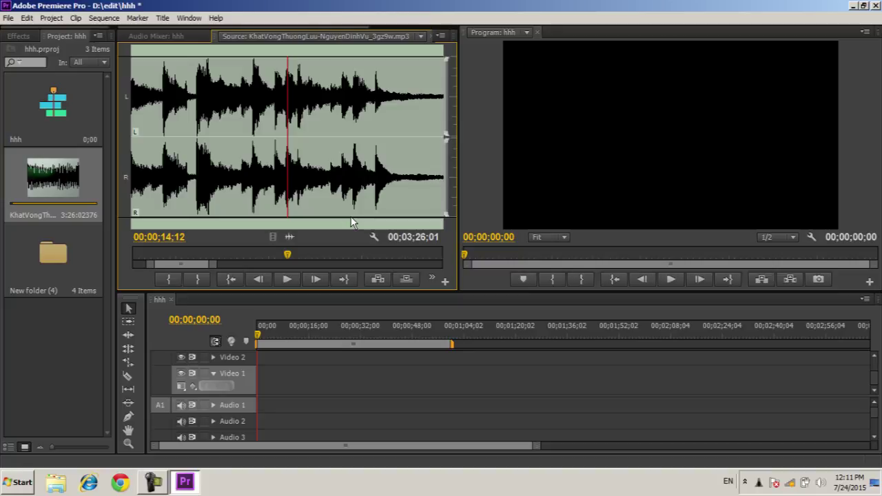
Step: Mark an In point at the start of the hhh sequence in the Program monitor
left_click(522, 193)
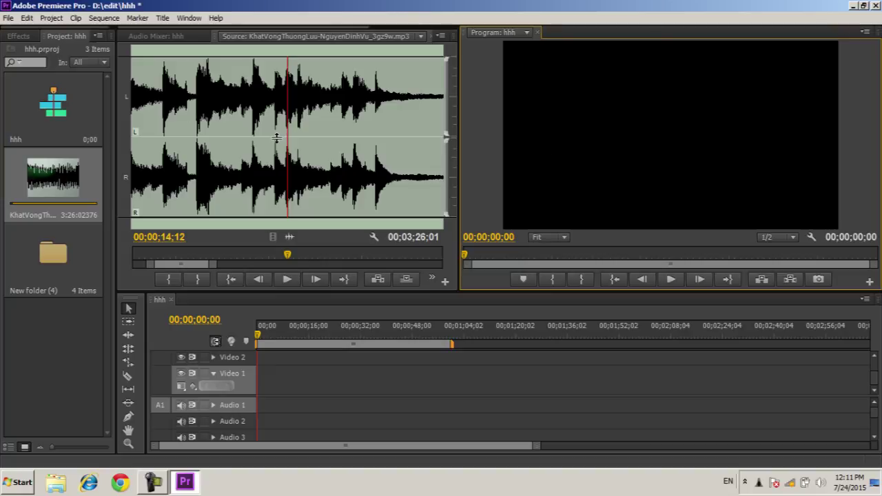
left_click_drag(279, 158, 346, 113)
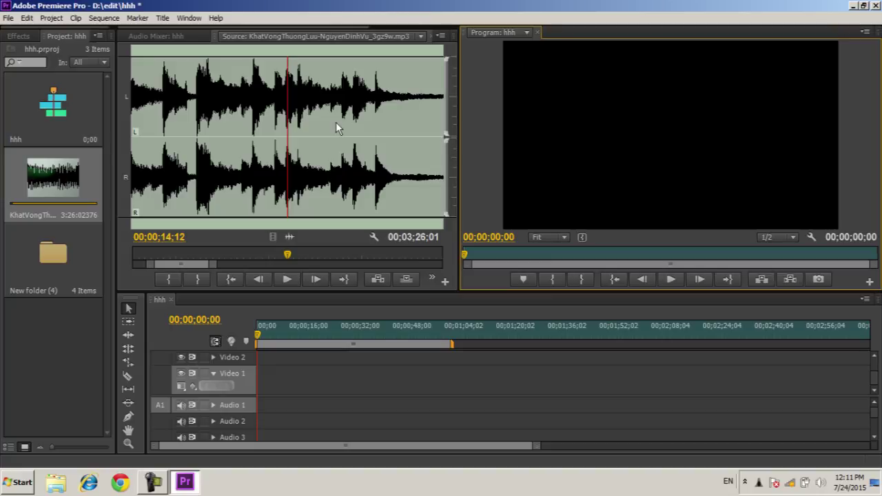
Step: Zoom out the KhatVongThuongLuu waveform, play it, and mark the song's In point at 00;00;17;22 in the Source monitor
left_click_drag(337, 124, 336, 123)
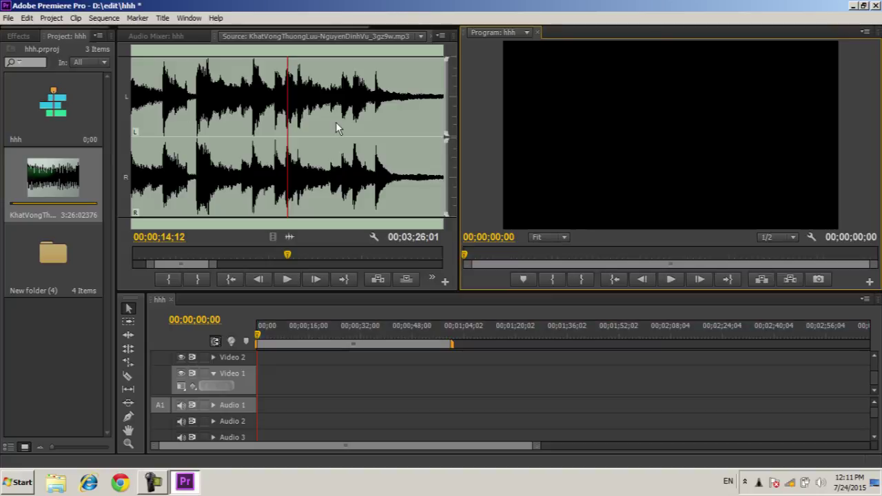
left_click(292, 256)
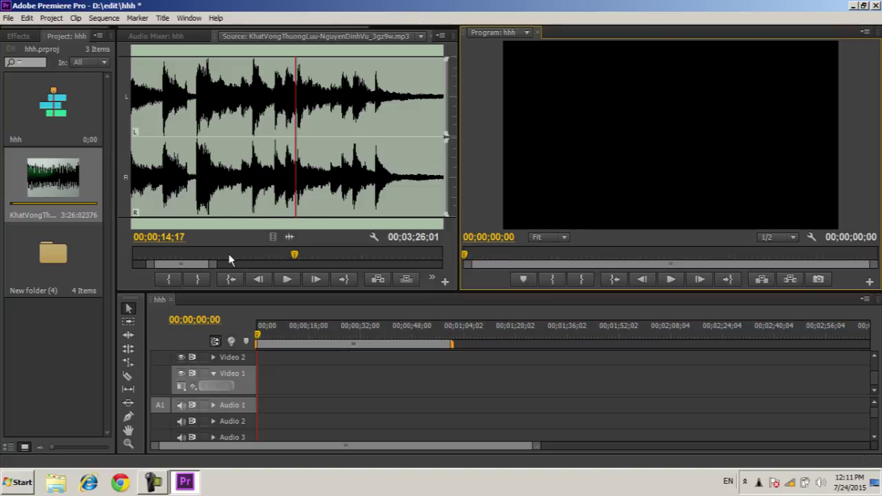
left_click(151, 264)
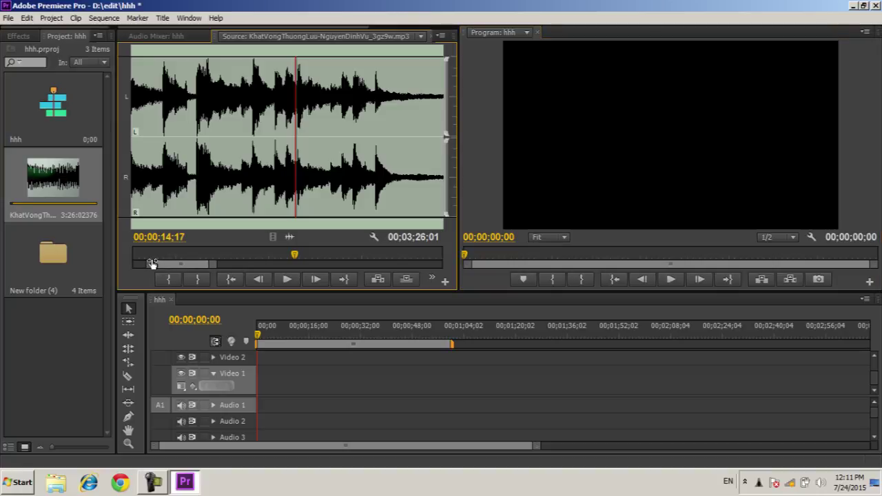
left_click_drag(152, 264, 112, 269)
key("space")
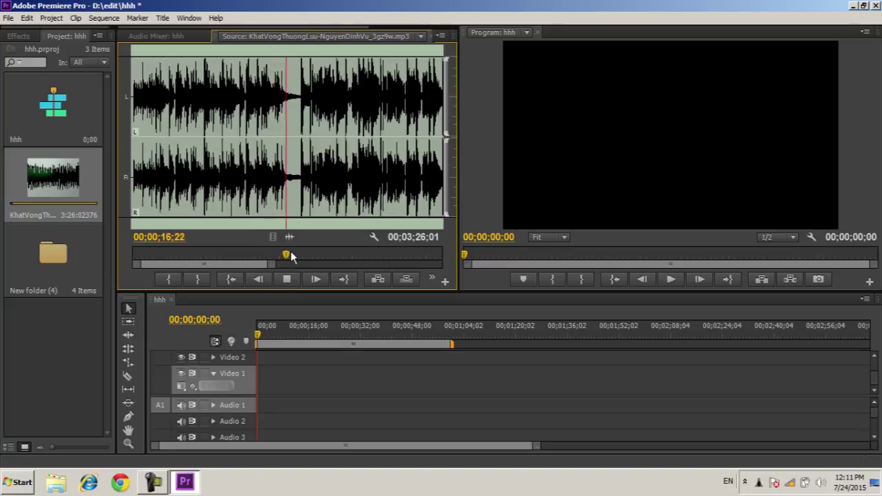
key("space")
left_click_drag(292, 256, 293, 256)
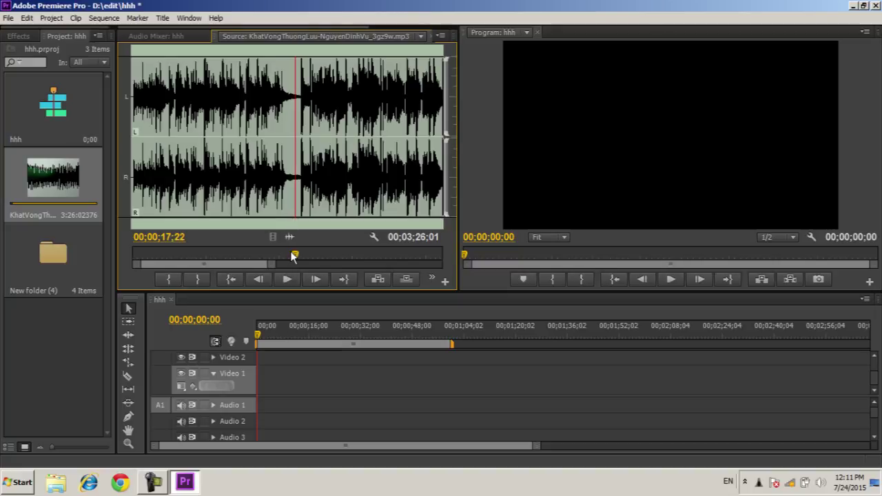
left_click(169, 279)
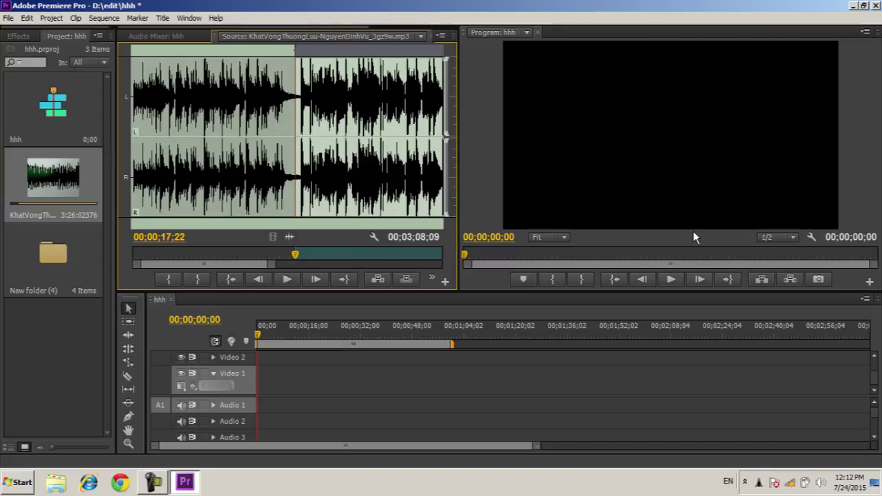
Step: Play the song on from its In point and mark the Out point at 00;00;34;05
key("space")
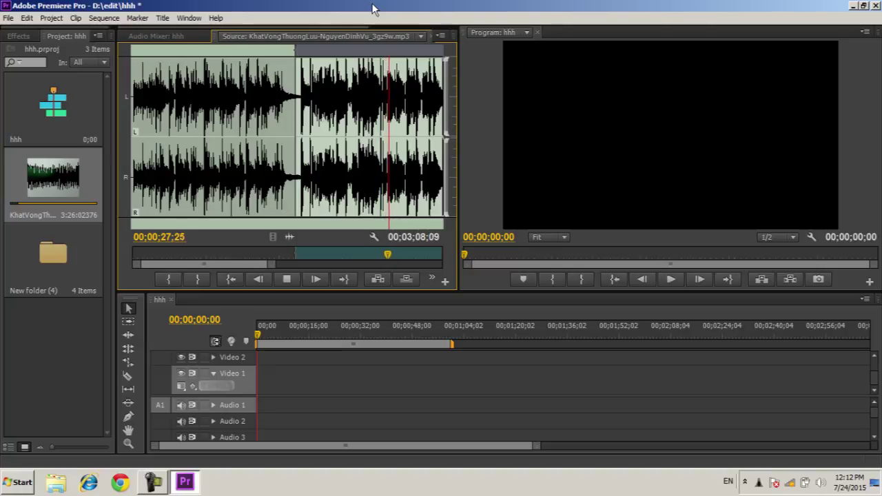
key("space")
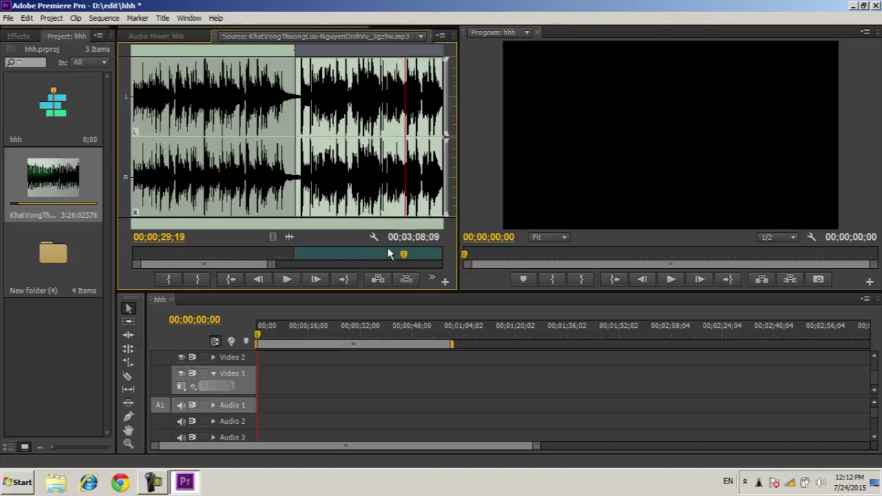
left_click_drag(405, 256, 379, 254)
key("space")
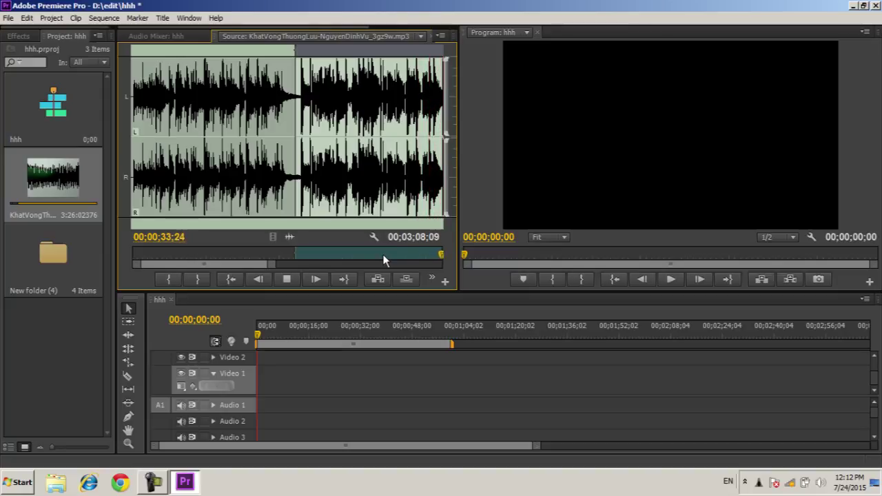
key("space")
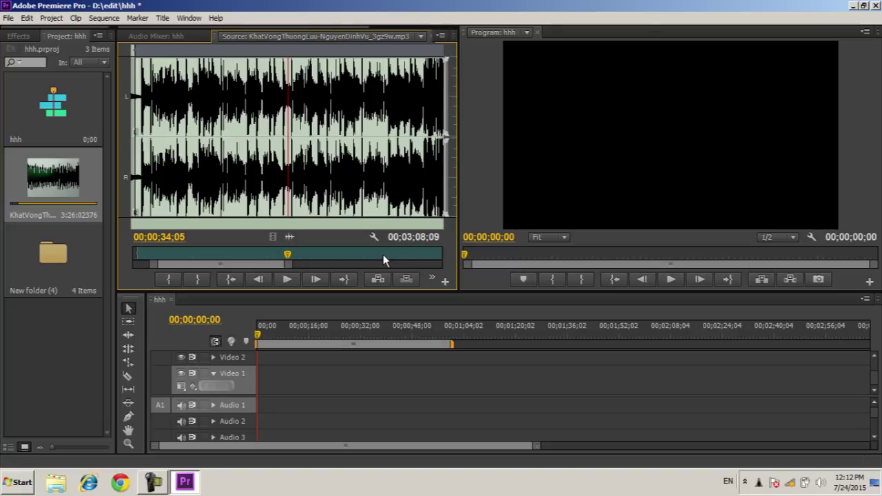
left_click(198, 281)
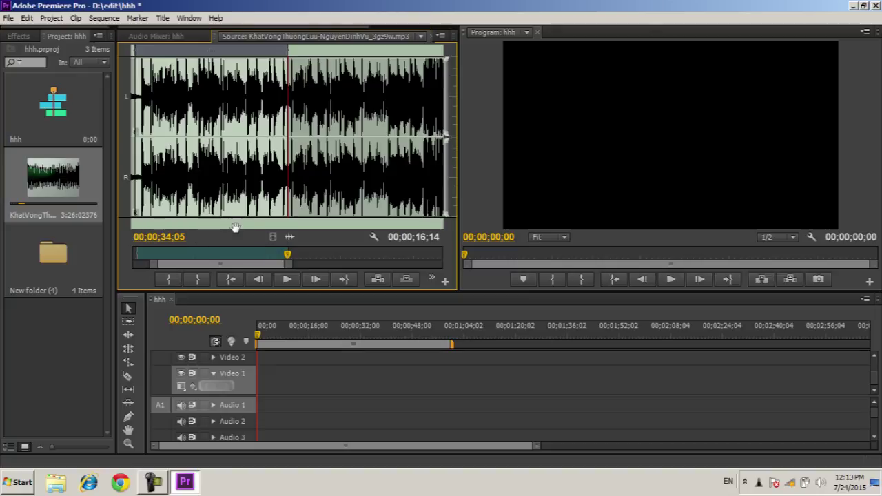
Step: Place the marked song section on Audio 1 at the start of the hhh sequence
left_click_drag(231, 224, 264, 406)
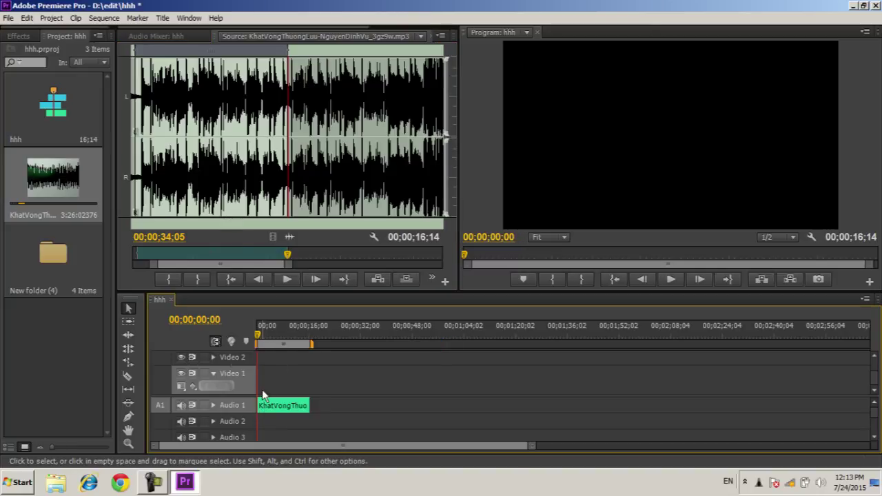
key("equal")
key("equal")
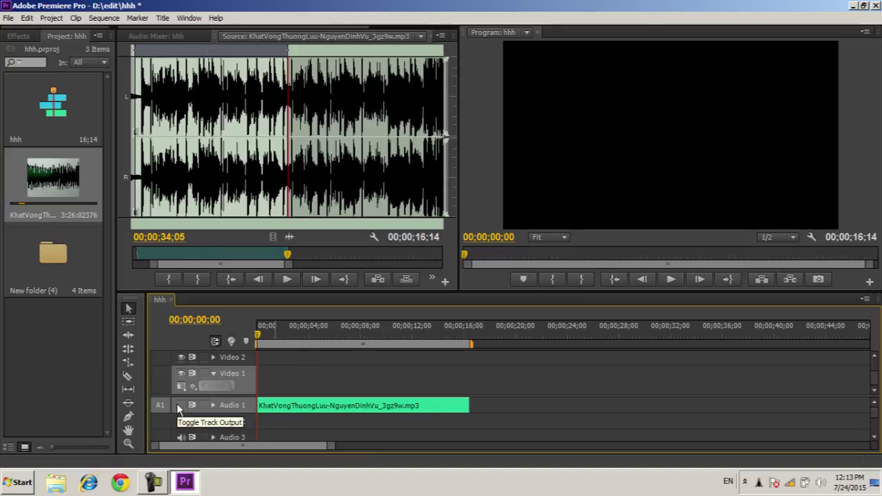
Step: Turn the Video 1 track output off and on again, and lock and unlock that track
left_click(183, 375)
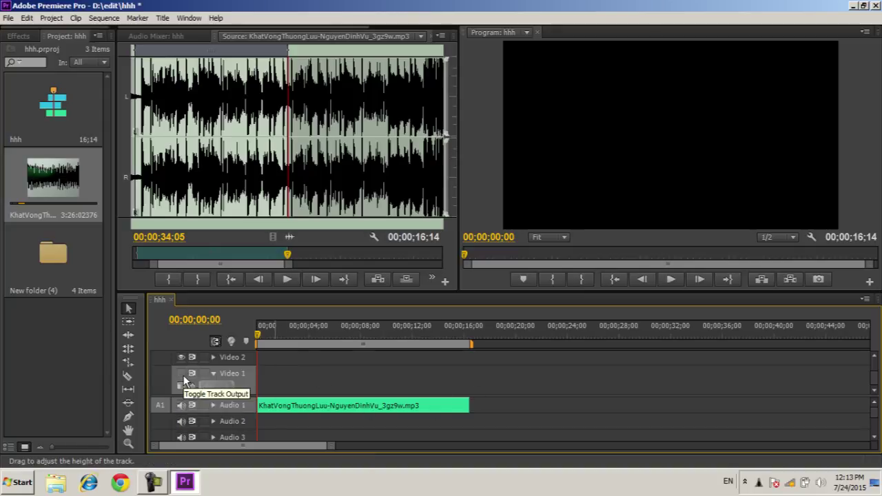
left_click(182, 374)
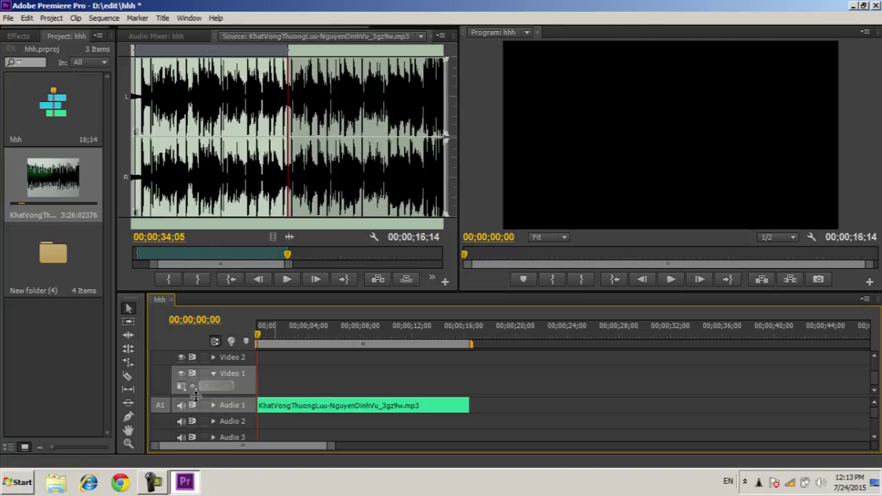
left_click(205, 372)
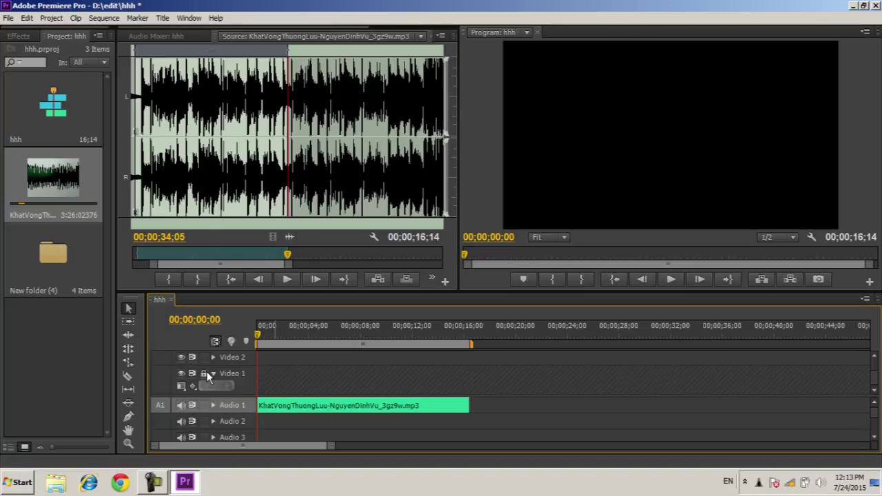
left_click(205, 372)
Step: With Audio 1 expanded, trim about 14 frames off the song clip's start and ripple delete the gap
left_click(214, 406)
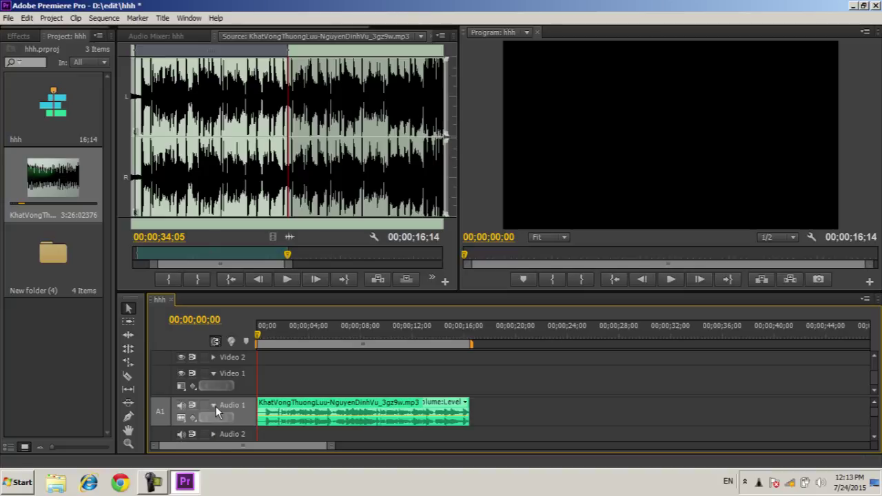
key("=")
key("=")
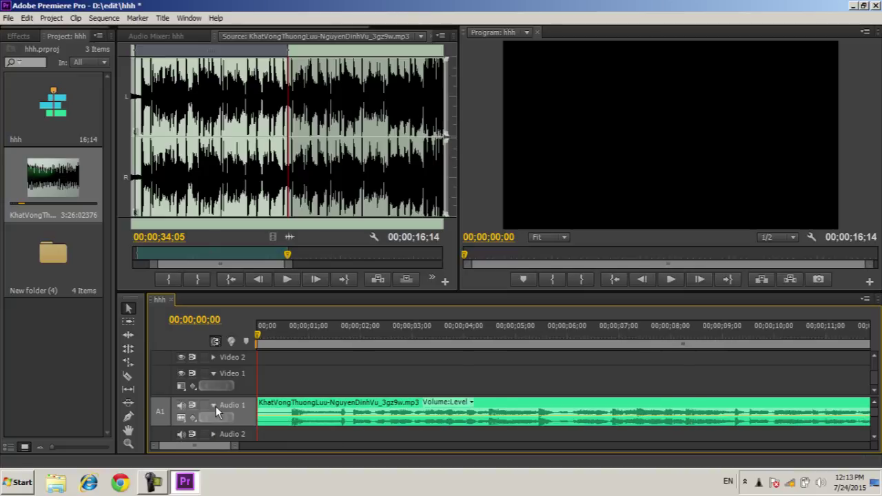
left_click_drag(266, 402, 288, 400)
right_click(269, 413)
left_click(274, 420)
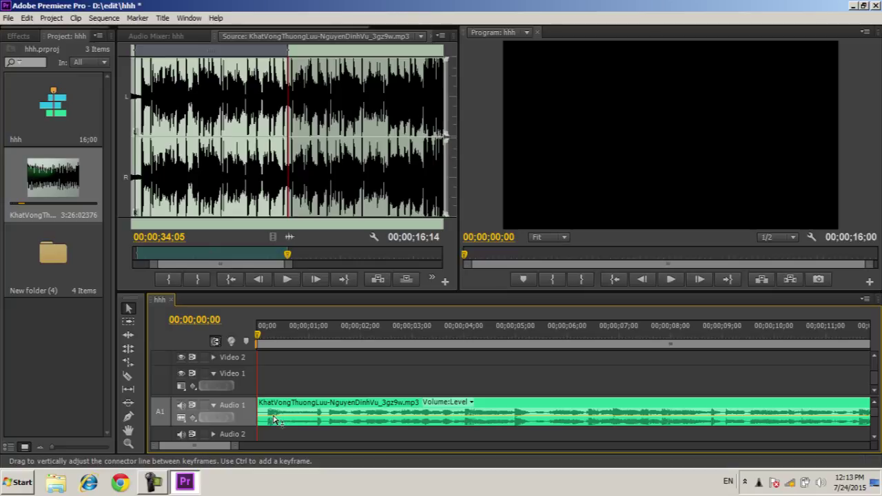
Step: Lock and unlock the Audio 1 track
left_click(203, 405)
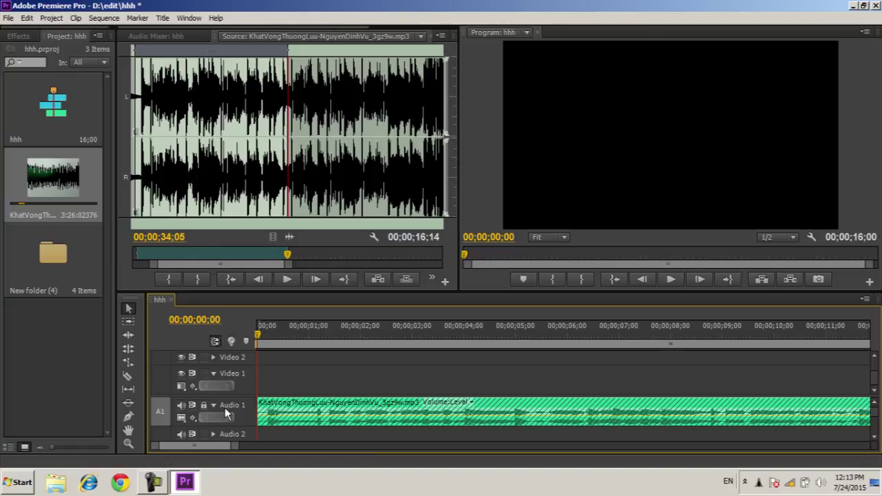
left_click(204, 405)
Step: Open the New folder (4) bin and resize its window into a narrow, full-height column covering the Project panel
left_click(63, 350)
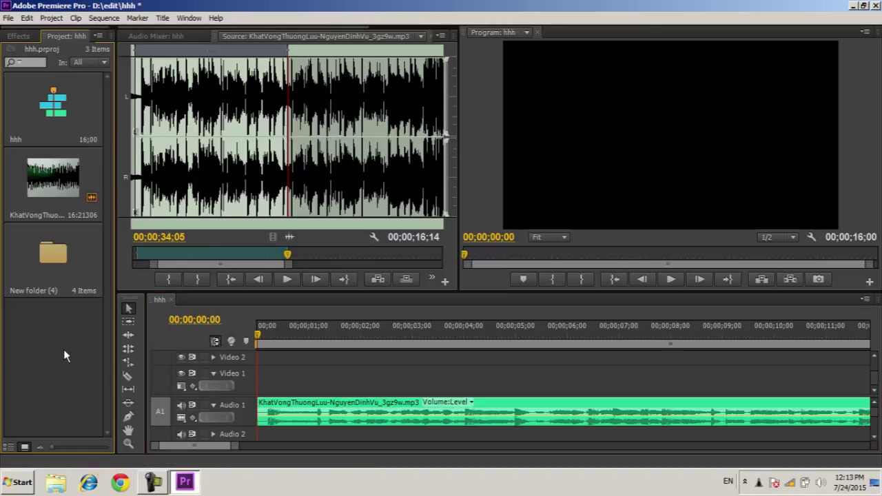
double_click(50, 266)
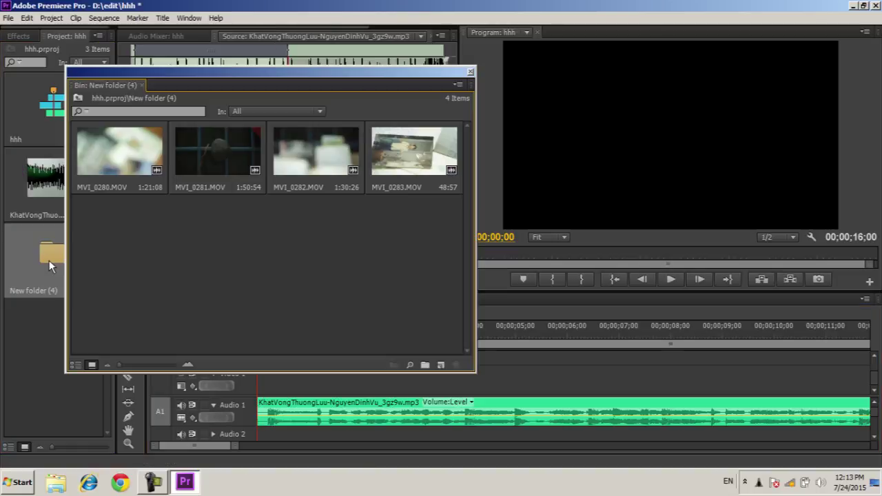
left_click_drag(473, 219, 172, 219)
left_click_drag(136, 78, 71, 37)
left_click_drag(70, 332, 66, 456)
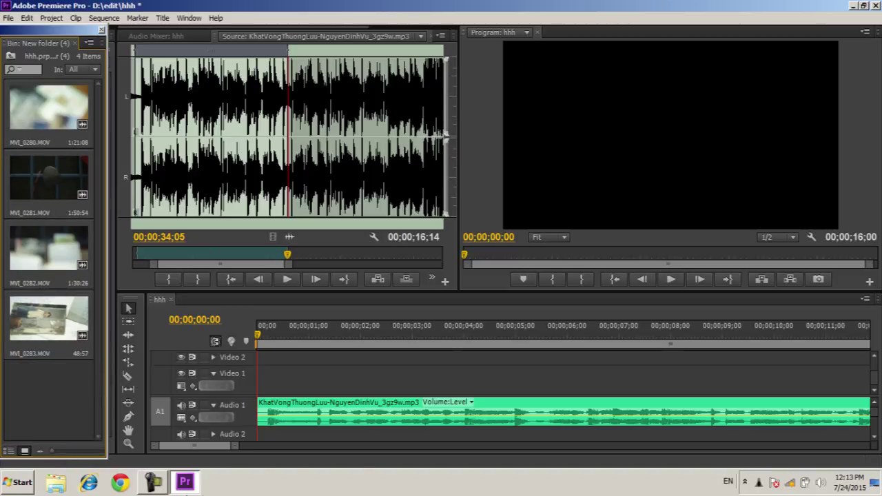
Step: Load MVI_0280.MOV into the Source monitor, scrub through it and step forward frame by frame to 00:00:15:27
double_click(25, 107)
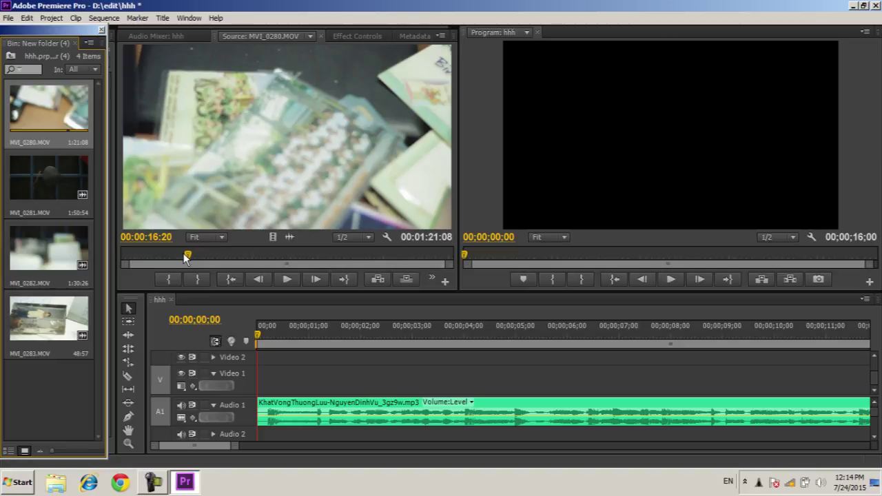
left_click_drag(184, 253, 181, 253)
key("Right")
key("Right")
key("Right")
key("Right")
key("Right")
key("Right")
key("Right")
key("Right")
key("Right")
key("Right")
key("Right")
key("Right")
key("Right")
key("Right")
key("Right")
key("Right")
key("Right")
key("Right")
key("Right")
key("Right")
key("Right")
key("Right")
key("Right")
key("Right")
key("Right")
key("Right")
key("Right")
key("Right")
key("Right")
key("Right")
key("Right")
key("Right")
key("Right")
key("Right")
key("Right")
key("Right")
key("Right")
key("Right")
key("Right")
key("Right")
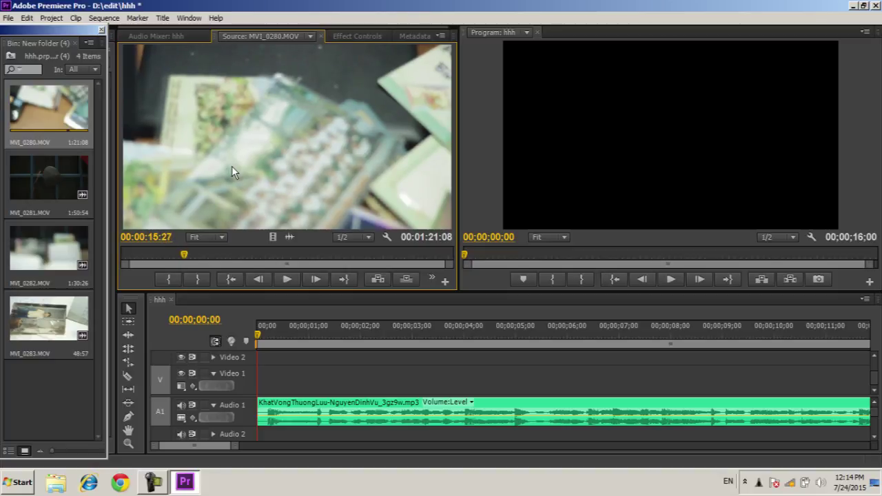
Step: Play MVI_0280.MOV on, step forward to 00:00:18:41 and mark the Out point there
key("space")
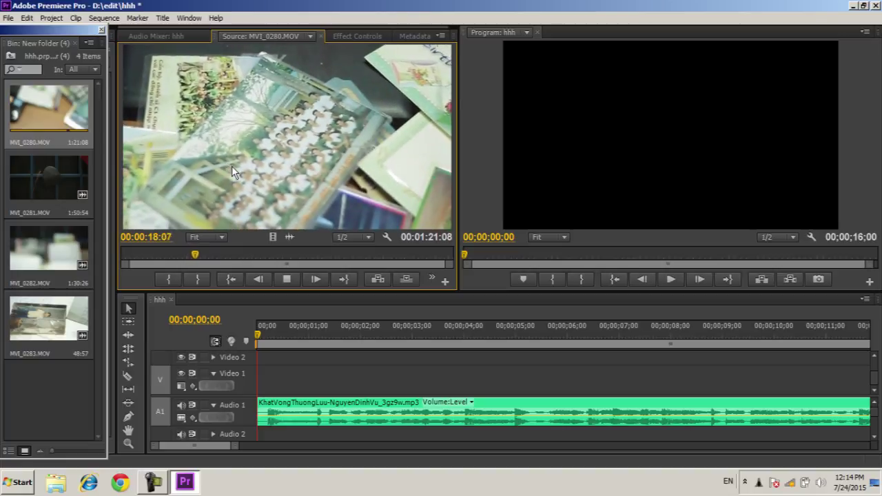
key("space")
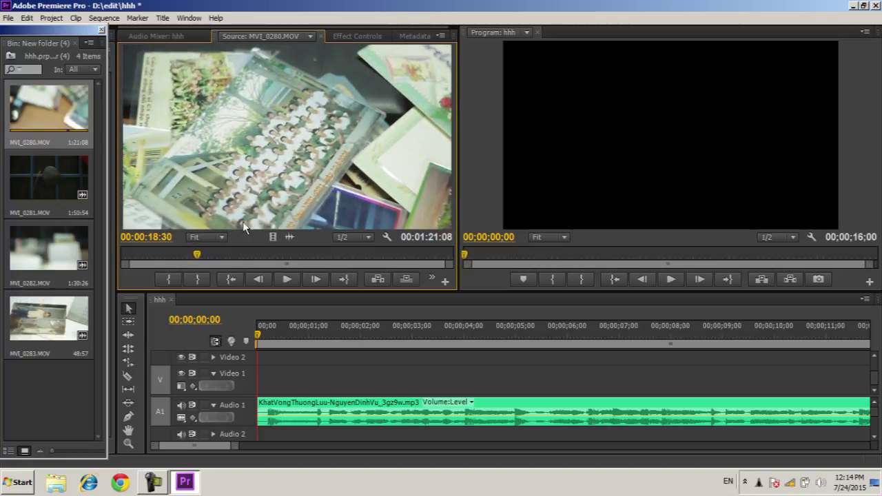
key("Right")
key("Right")
key("Right")
key("Right")
key("Right")
key("Right")
key("Right")
key("Right")
key("Right")
key("Right")
key("Right")
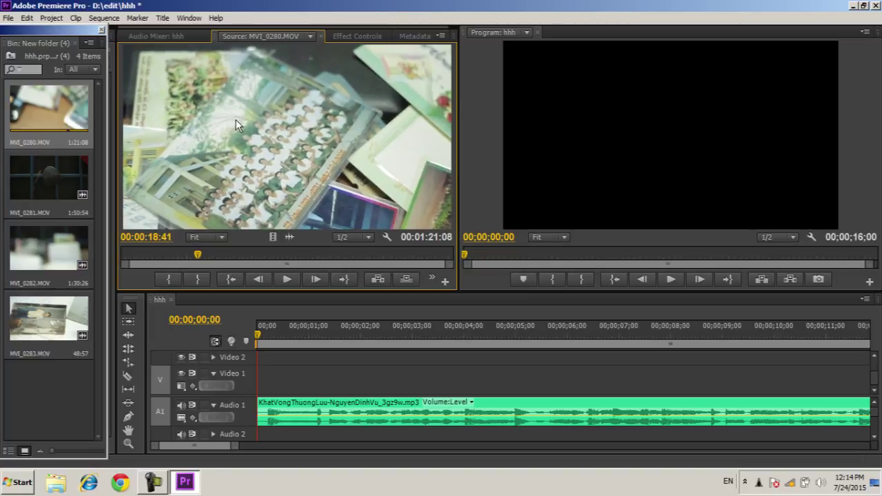
left_click(203, 282)
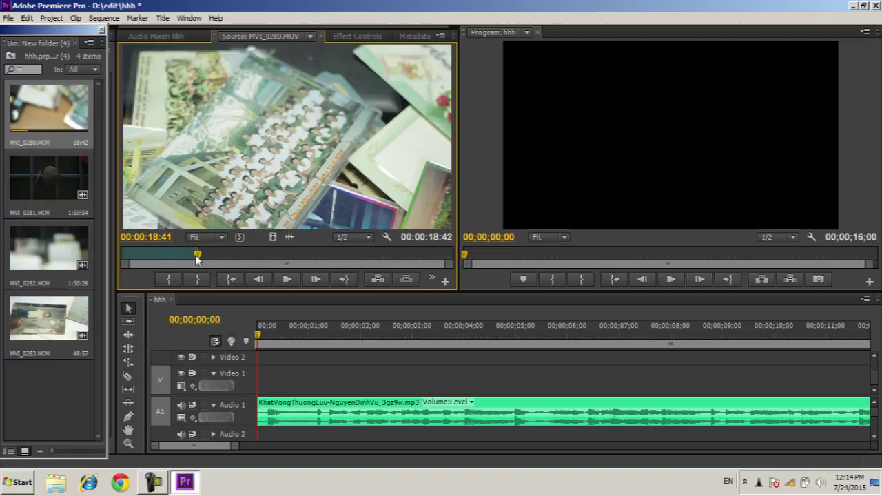
Step: Scrub MVI_0280.MOV back to 00:00:17:12 and mark the In point there
left_click_drag(196, 257, 192, 258)
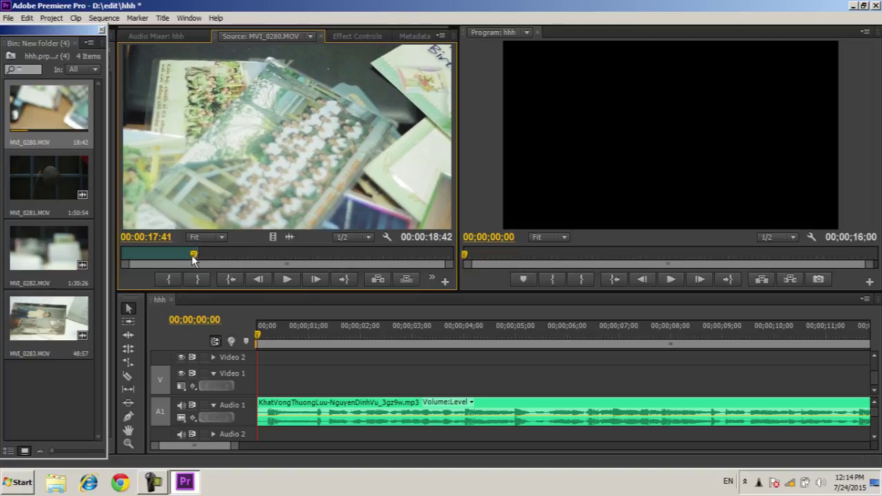
left_click_drag(192, 257, 191, 257)
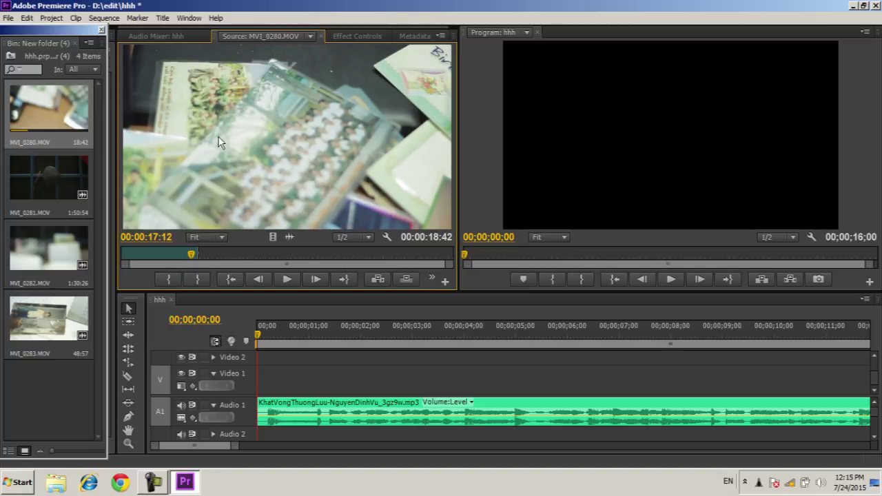
key("i")
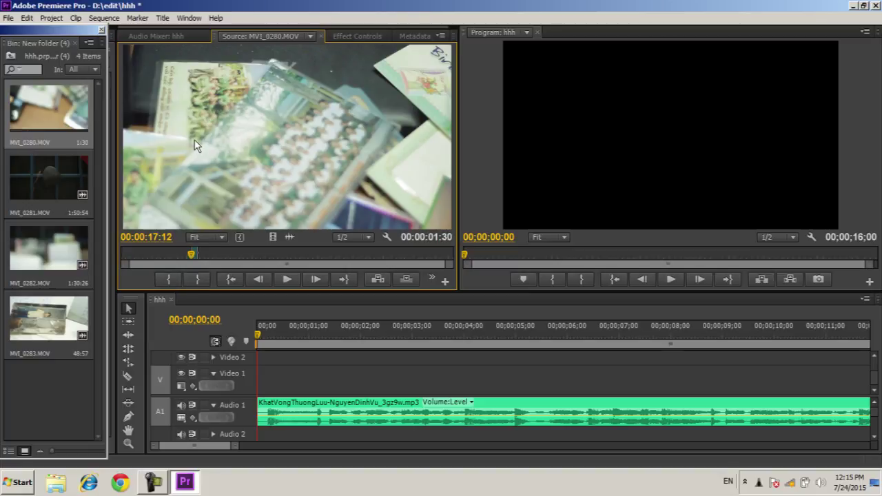
Step: Lock the Audio 1 track and place the marked MVI_0280.MOV section on Video 1 near the sequence's start
left_click_drag(274, 141, 290, 269)
left_click(203, 404)
left_click_drag(250, 198, 270, 391)
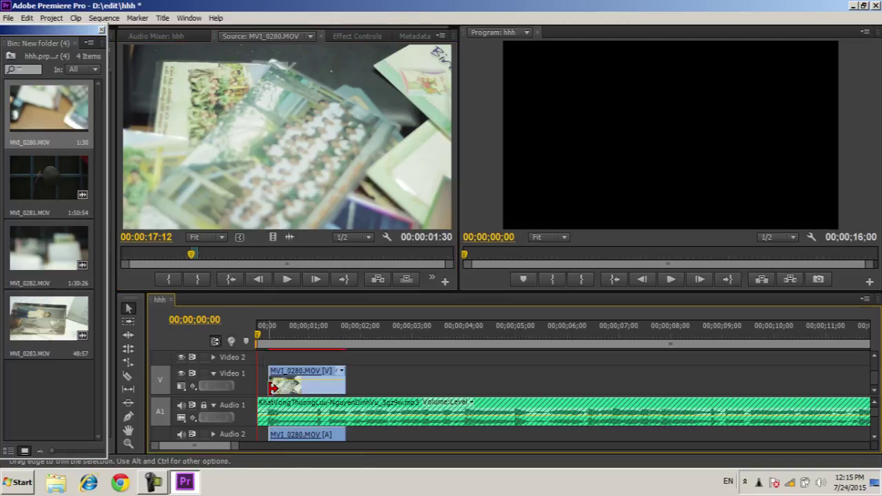
Step: Zoom in on the start of the timeline and play the hhh sequence
key("equal")
key("equal")
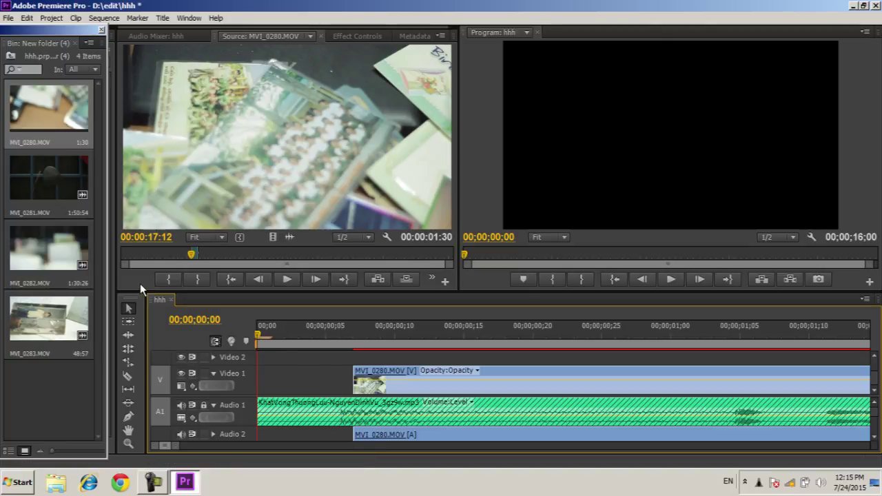
key("space")
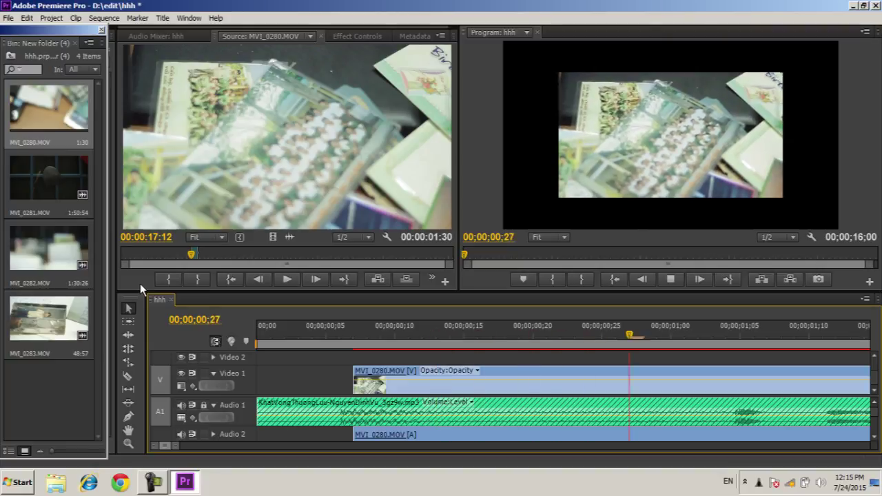
Step: Shift the Video 1 clip to start at 00;00;00;06 and add two opacity keyframes near its start, lowering the first to 0
left_click_drag(441, 388, 432, 393)
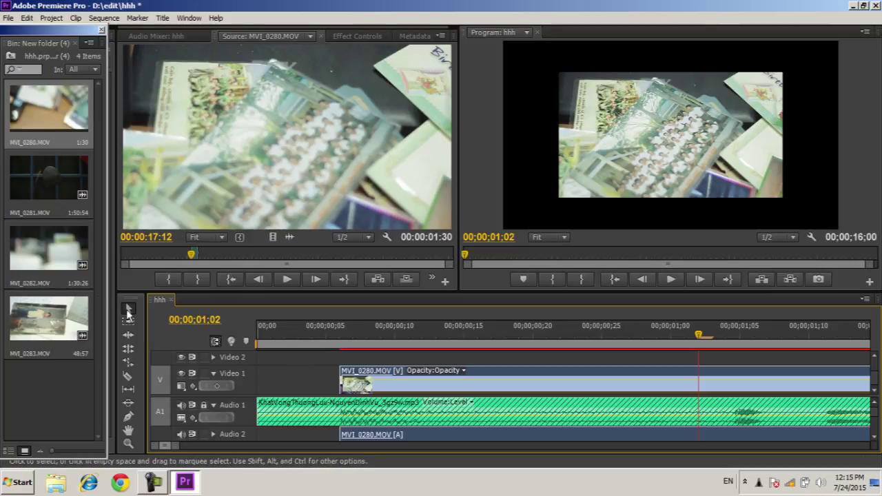
left_click(127, 418)
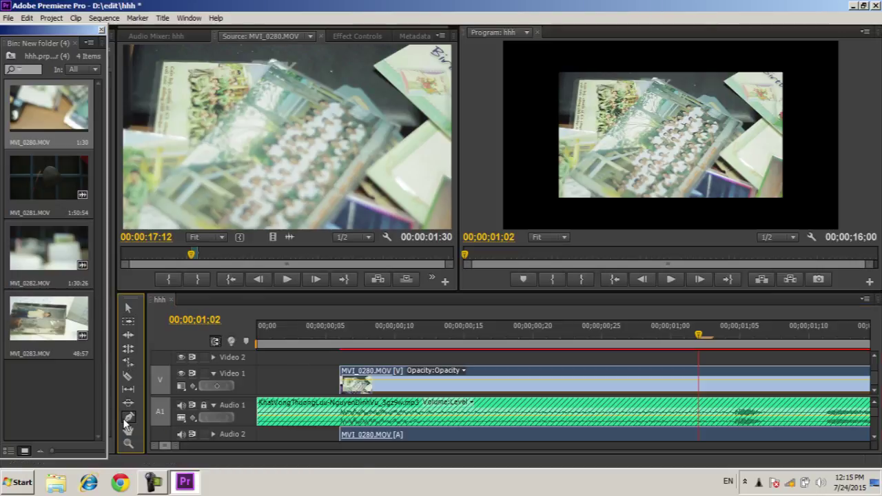
left_click(373, 384)
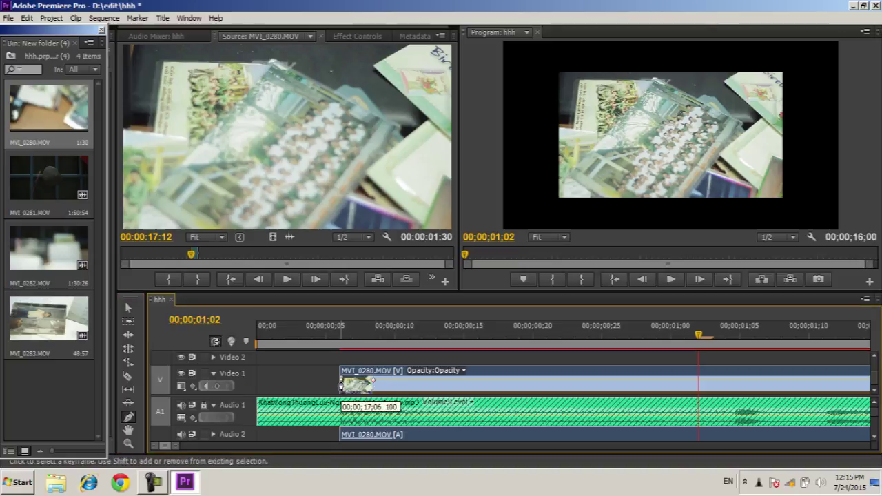
left_click(127, 308)
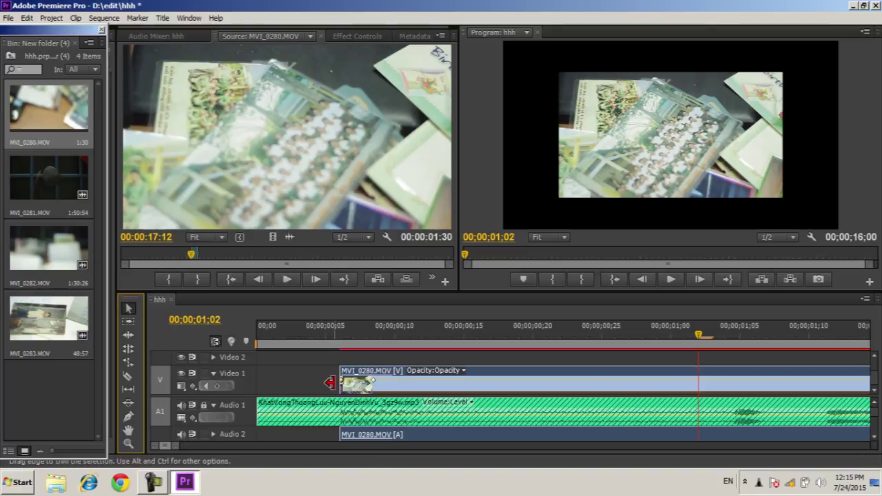
left_click(342, 386)
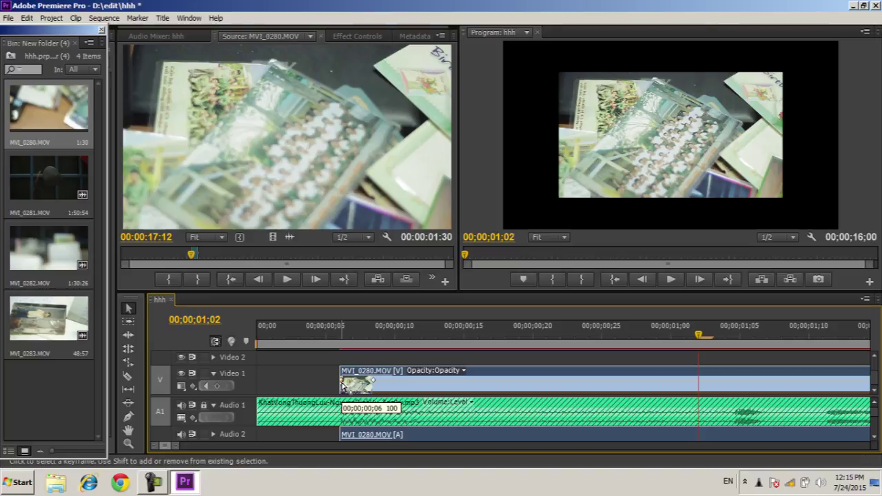
left_click_drag(342, 386, 342, 394)
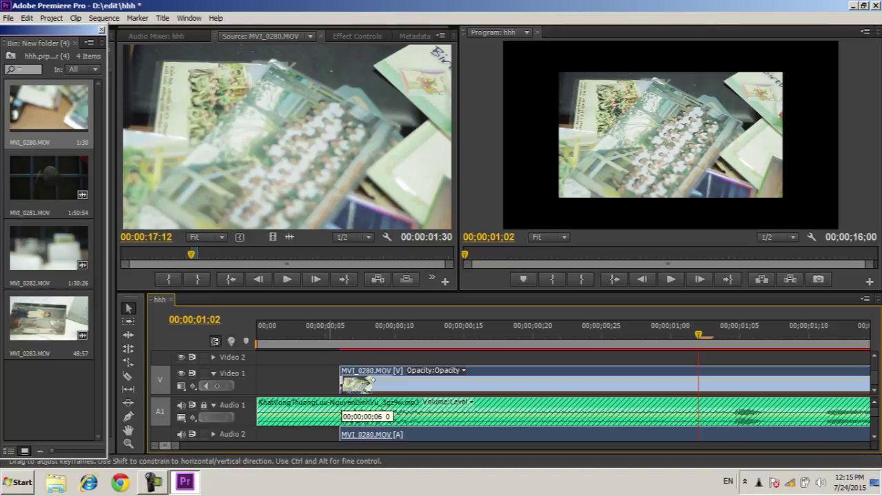
Step: Play the start of the MVI_0280.MOV clip and step through its frames to check the opacity fade-in
left_click(333, 336)
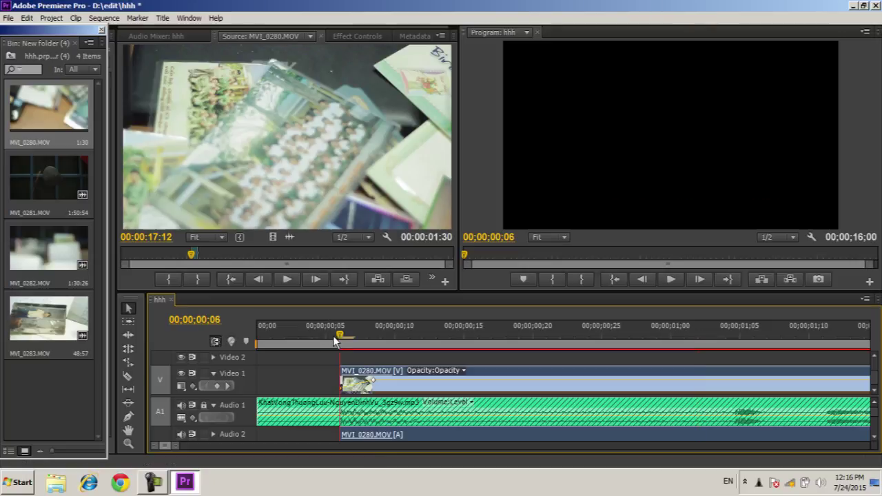
key("space")
left_click(333, 335)
key("space")
left_click(333, 336)
key("space")
key("Left")
key("Right")
key("Left")
key("Right")
key("Left")
key("Right")
key("Left")
key("Right")
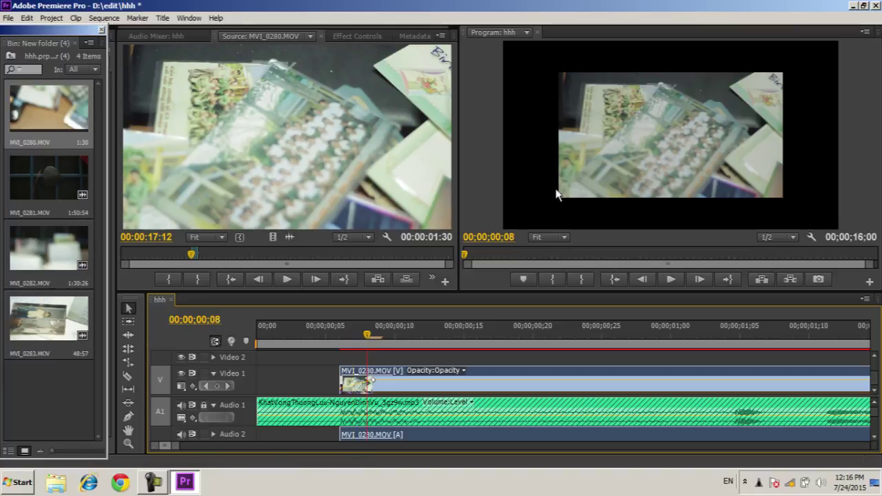
key("Right")
key("Right")
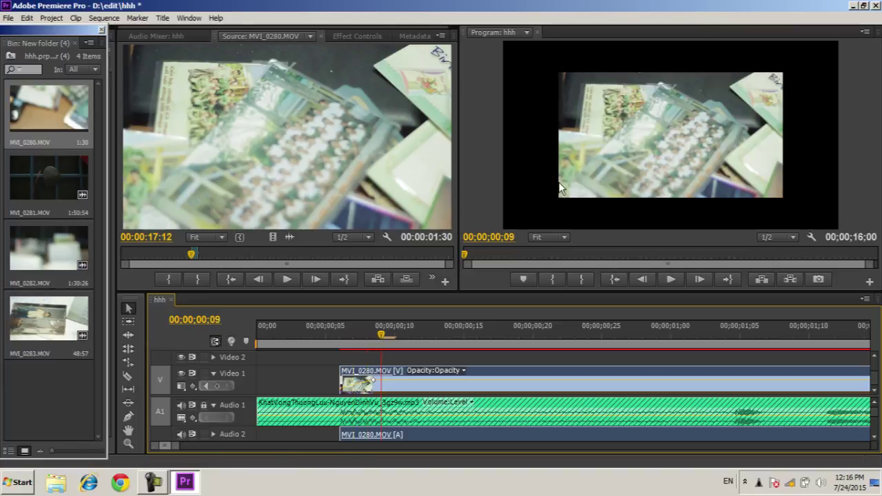
key("Left")
key("Right")
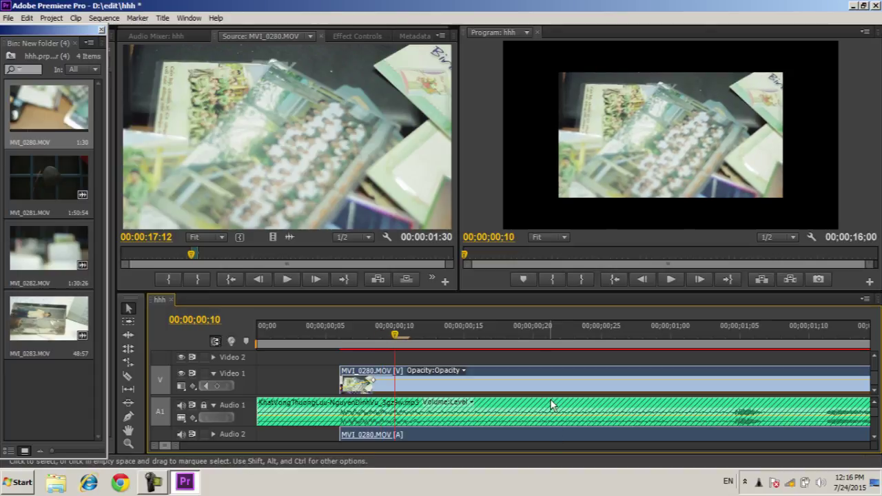
scroll(551, 406, "down", 2)
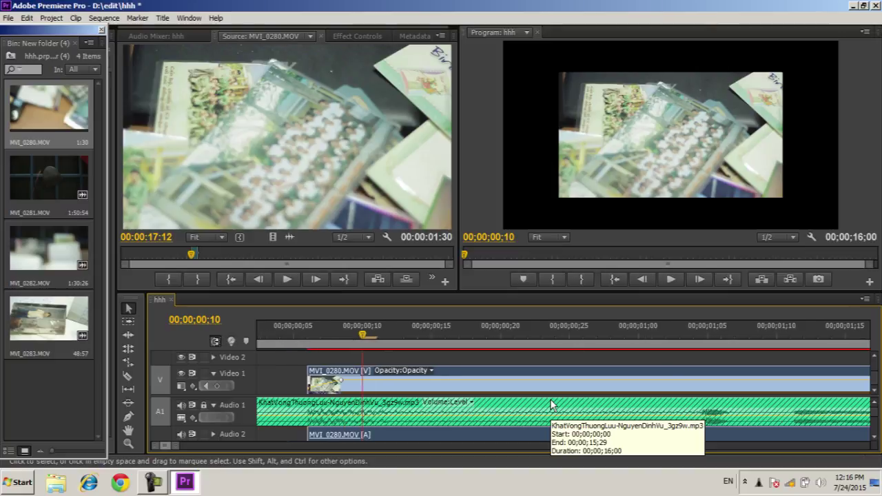
key("Right")
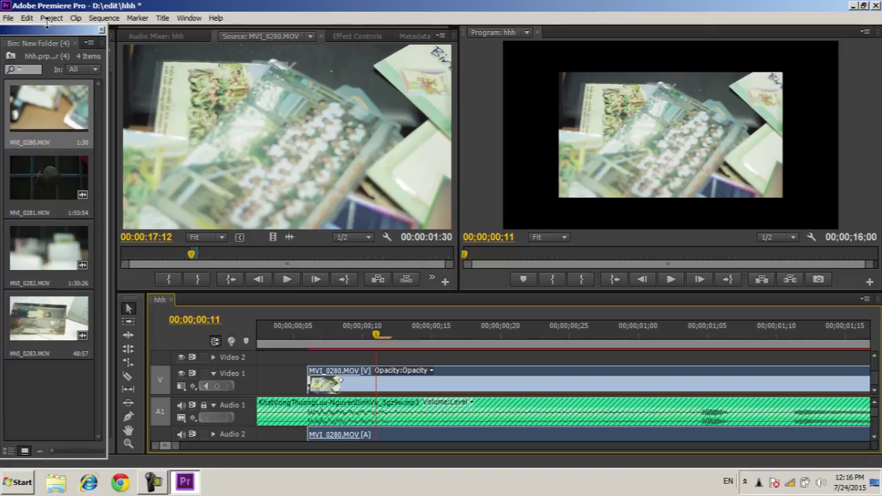
Step: Search the effects for "crop" and apply the Crop video effect to the MVI_0280.MOV clip on Video 1
left_click_drag(49, 28, 114, 26)
left_click(19, 35)
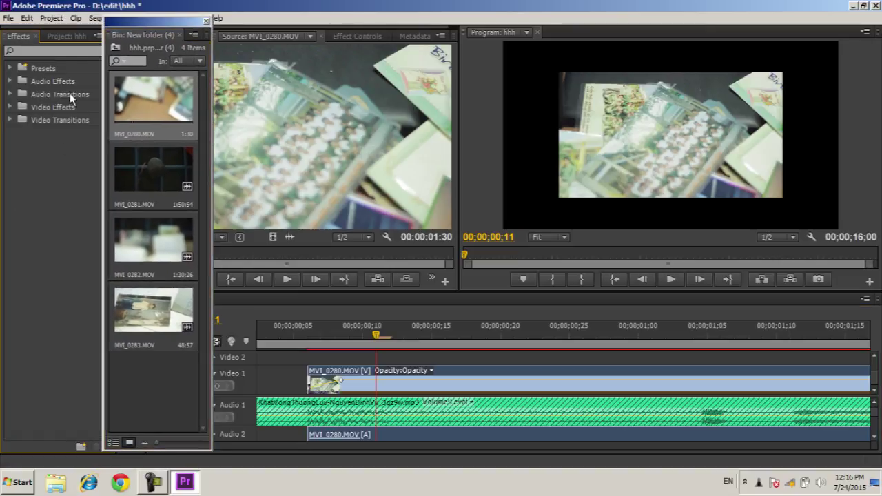
left_click(60, 52)
type("crop")
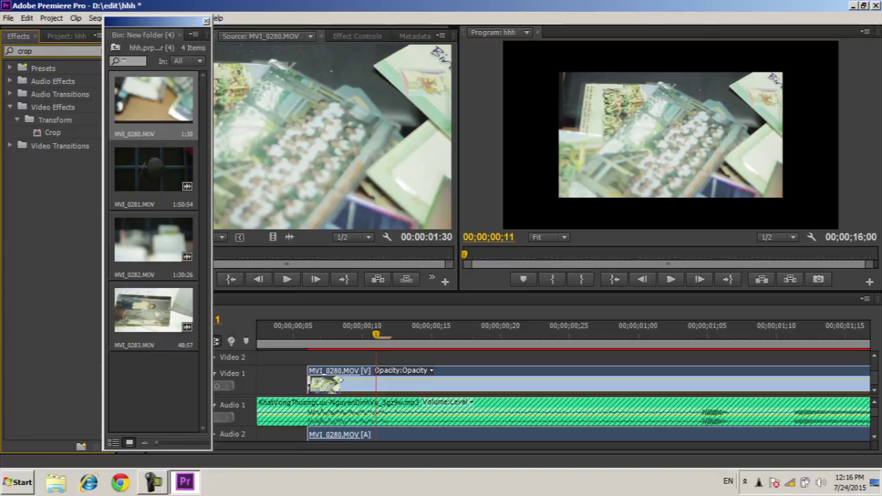
left_click(55, 133)
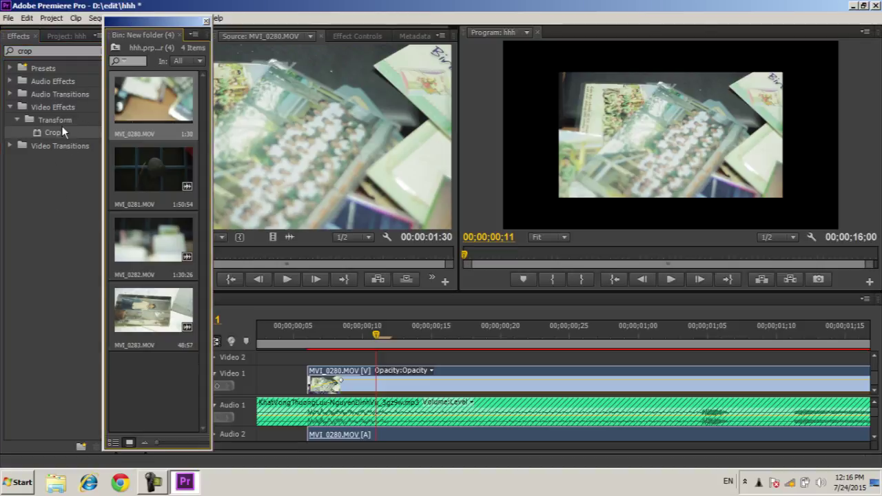
left_click(57, 131)
left_click_drag(57, 131, 463, 375)
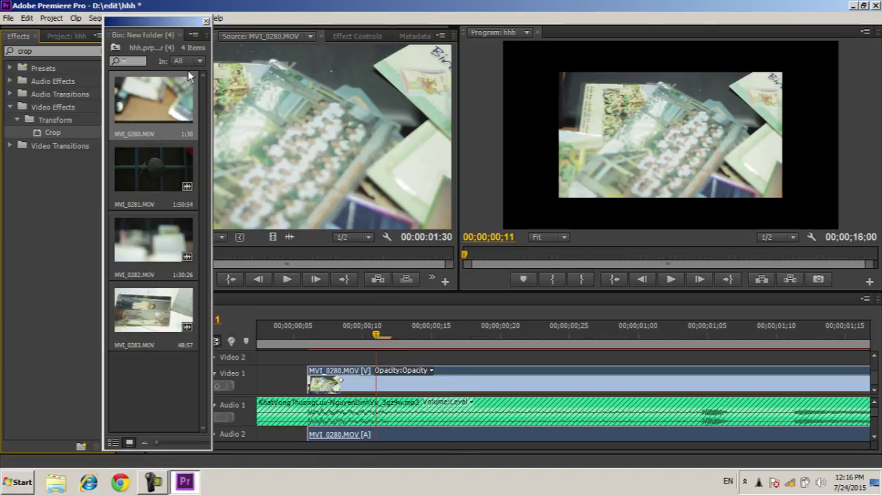
Step: Turn on the Zoom option of the clip's Crop effect so the picture fills the frame
left_click_drag(164, 22, 55, 27)
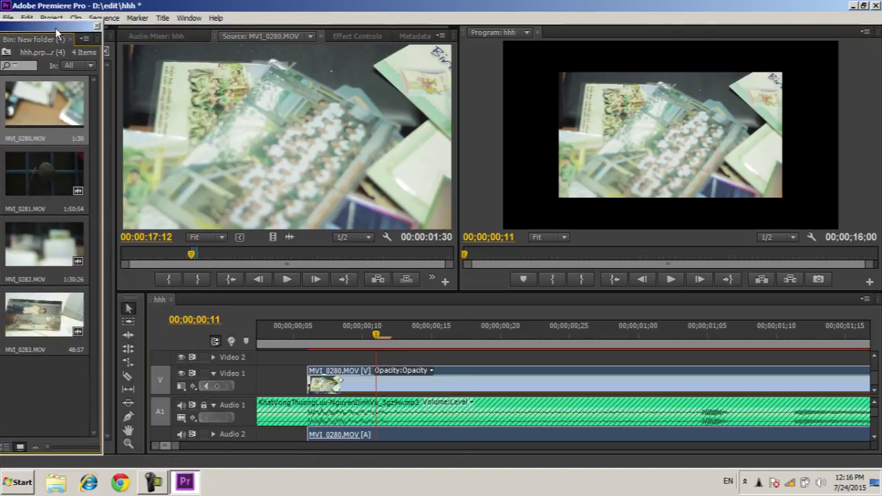
left_click(348, 36)
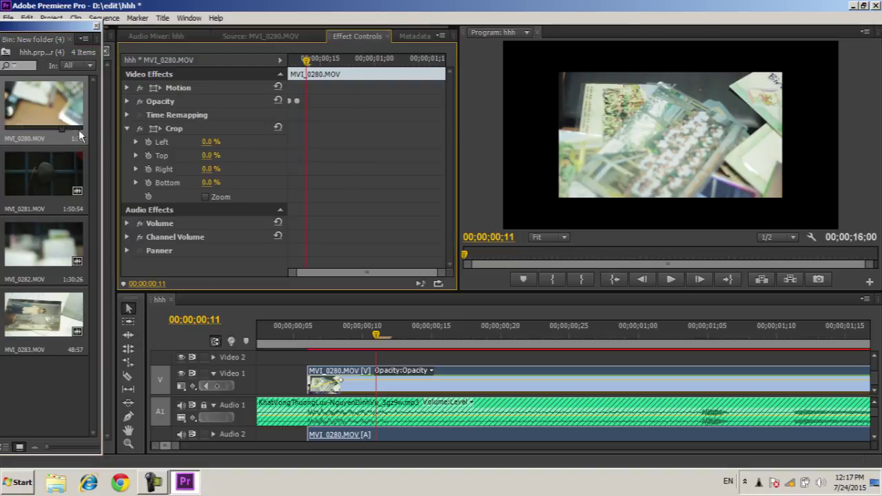
left_click(206, 196)
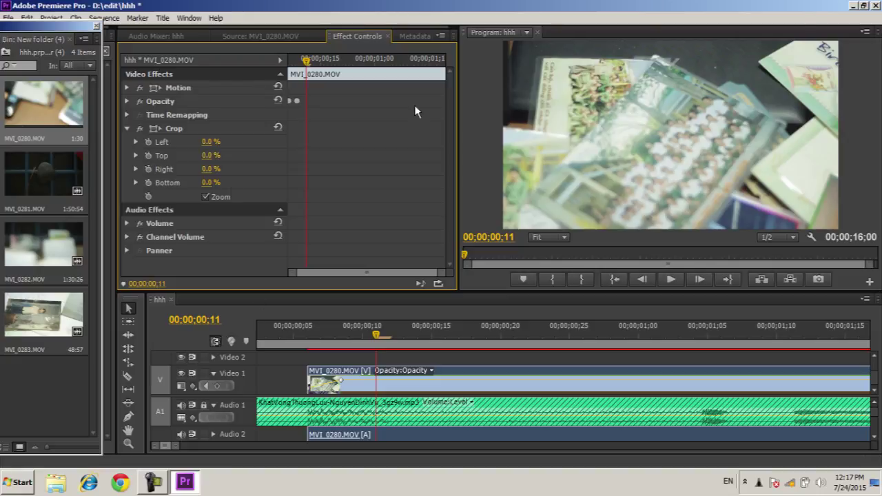
left_click(129, 128)
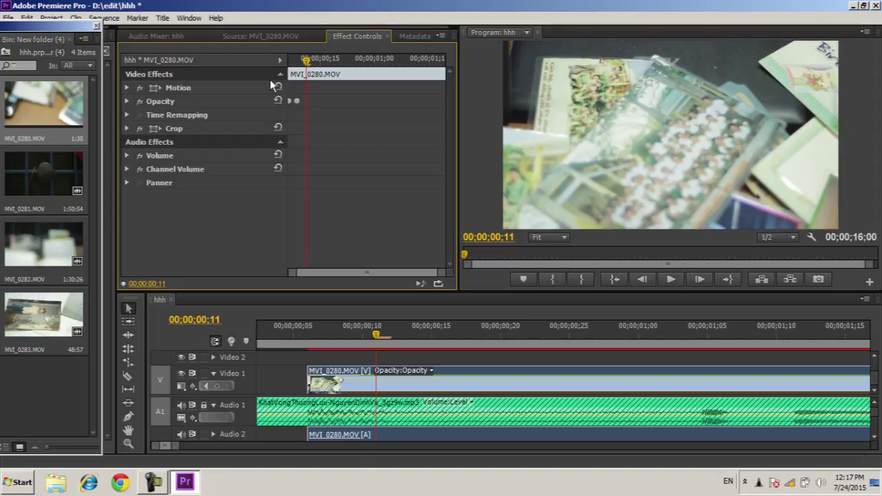
Step: Zoom out the timeline and play the clip from its start to check the fade-in at full frame
left_click(335, 335)
key("minus")
key("minus")
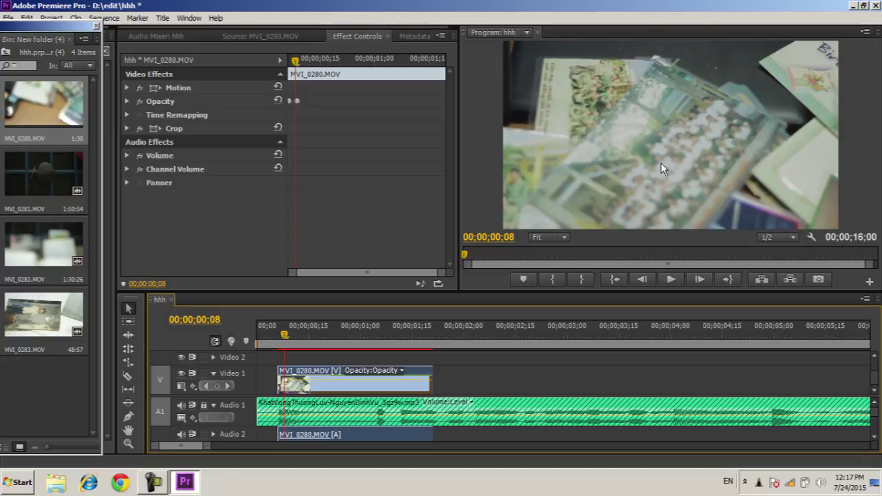
key("space")
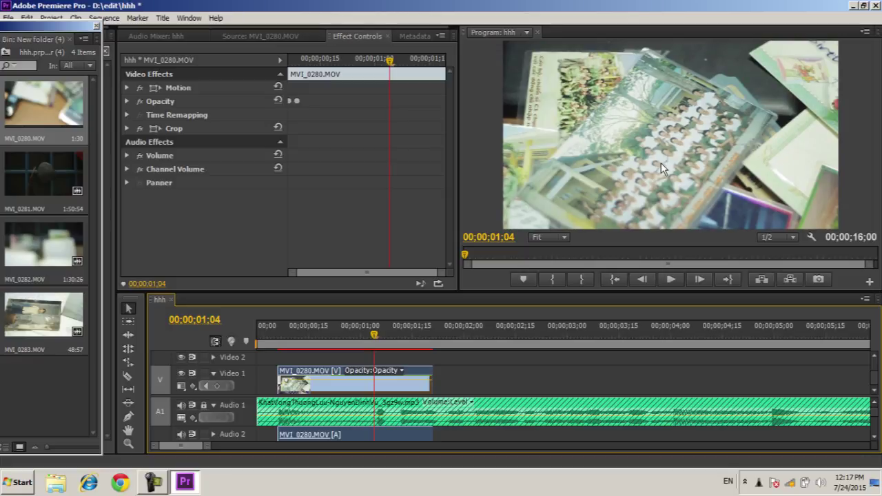
left_click(281, 338)
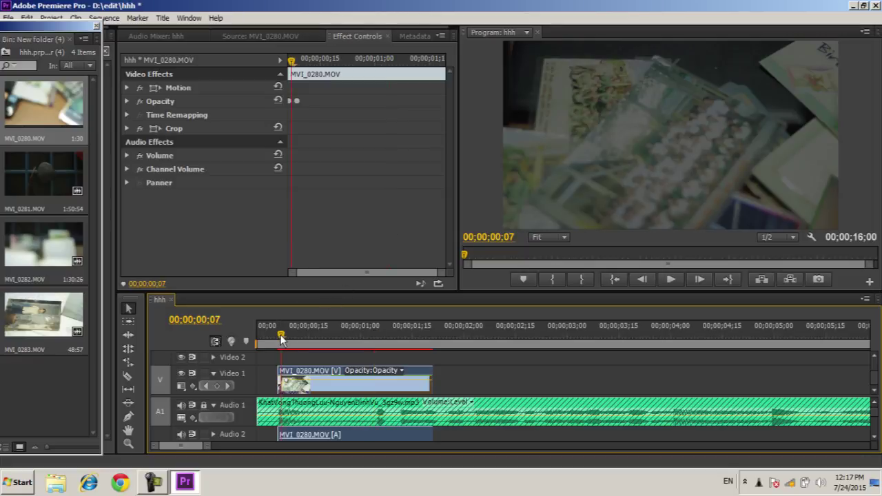
key("space")
key("space")
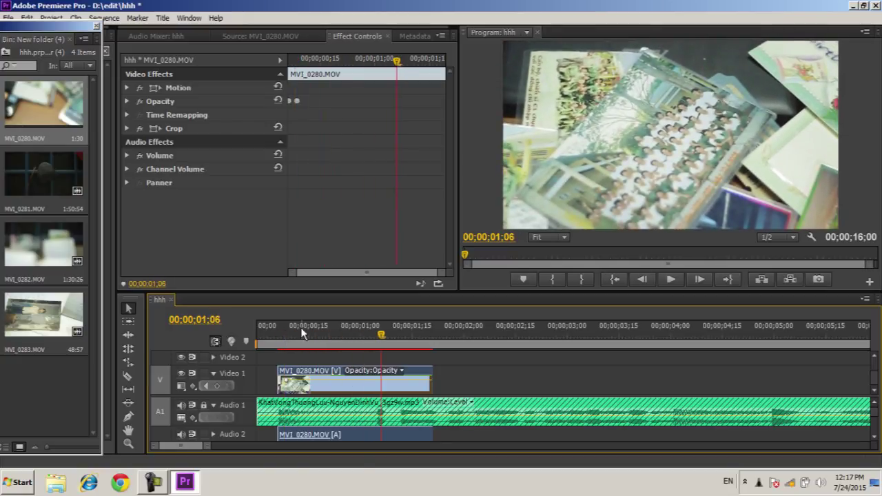
Step: Trim the end of the MVI_0280.MOV clip on Video 1 back to the playhead at 00;00;01;06
left_click(432, 379)
left_click_drag(433, 379, 386, 391)
key("equal")
key("equal")
key("equal")
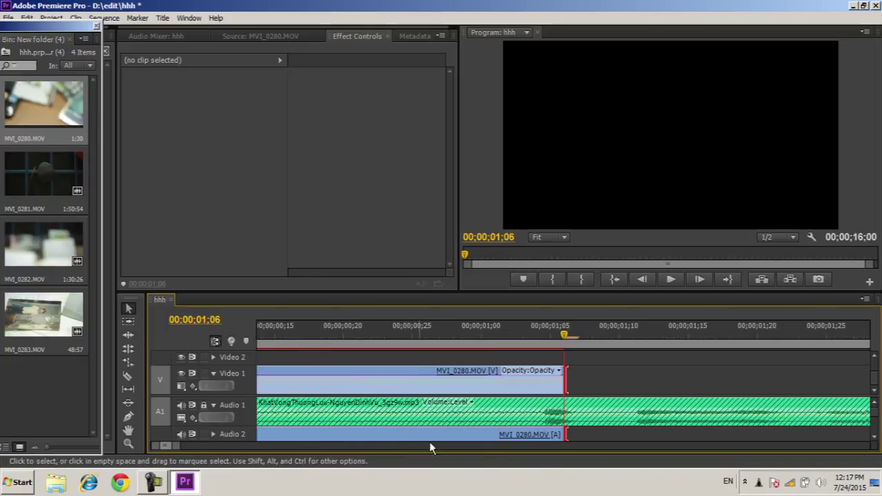
Step: Load MVI_0280.MOV for source viewing and mark a new Out point at 00:00:26:46
double_click(40, 103)
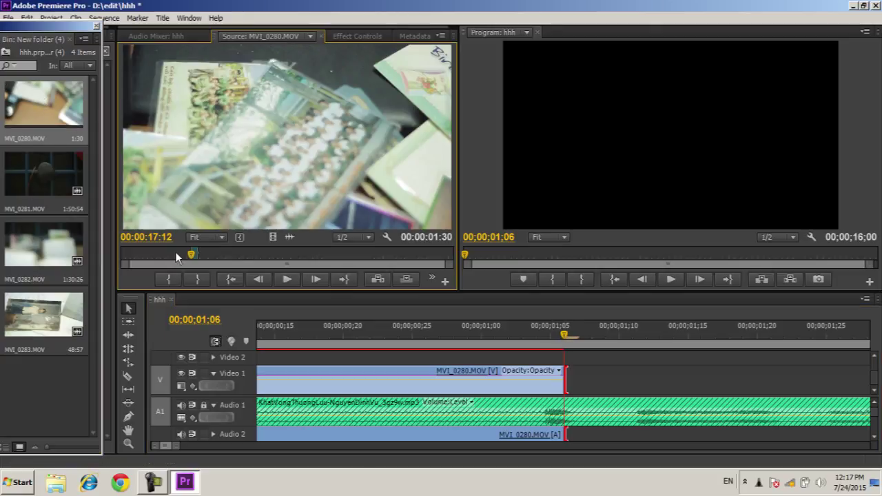
left_click_drag(191, 256, 226, 257)
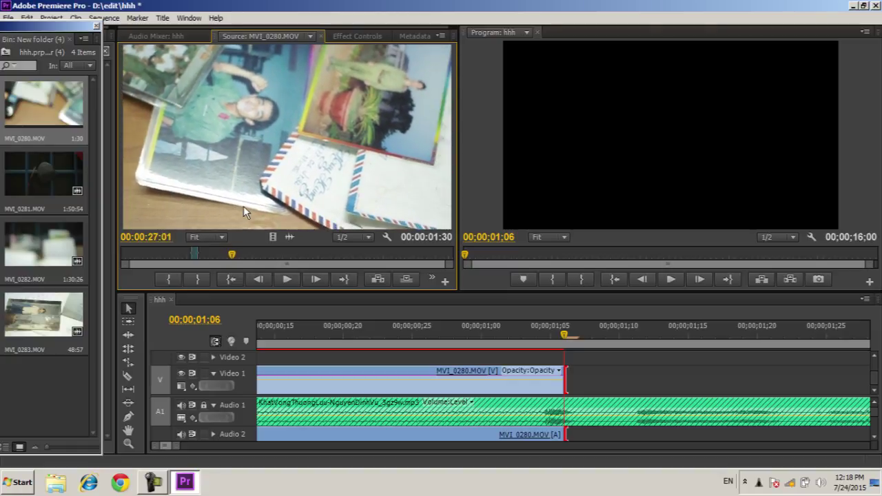
key("j")
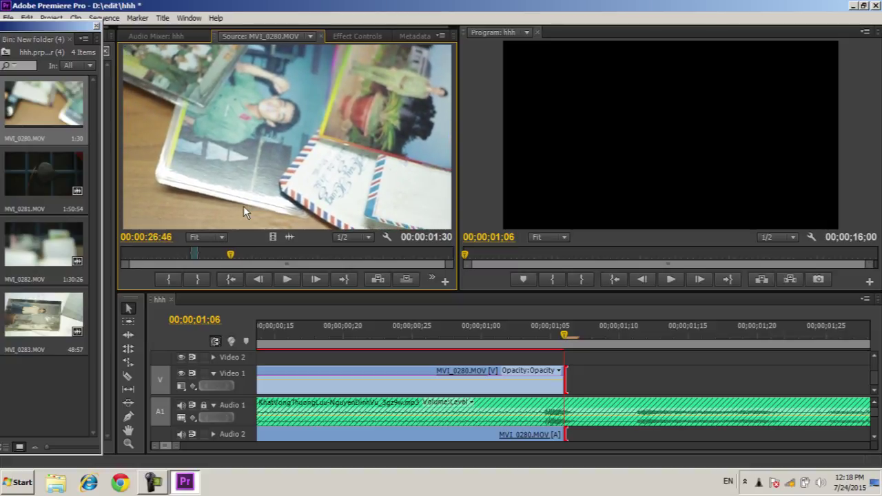
key("o")
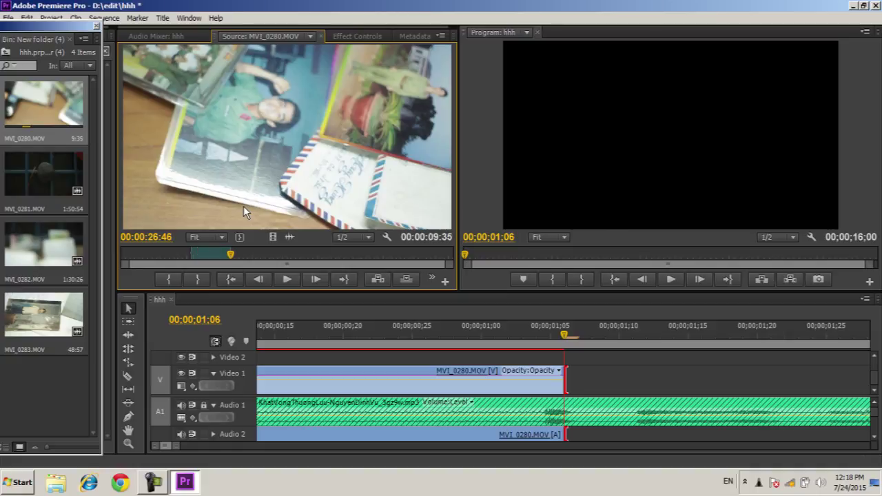
Step: Mark the In point of MVI_0280.MOV at 00:00:24:28 and place the section on Video 1 directly after the first clip
left_click_drag(229, 255, 220, 264)
key("i")
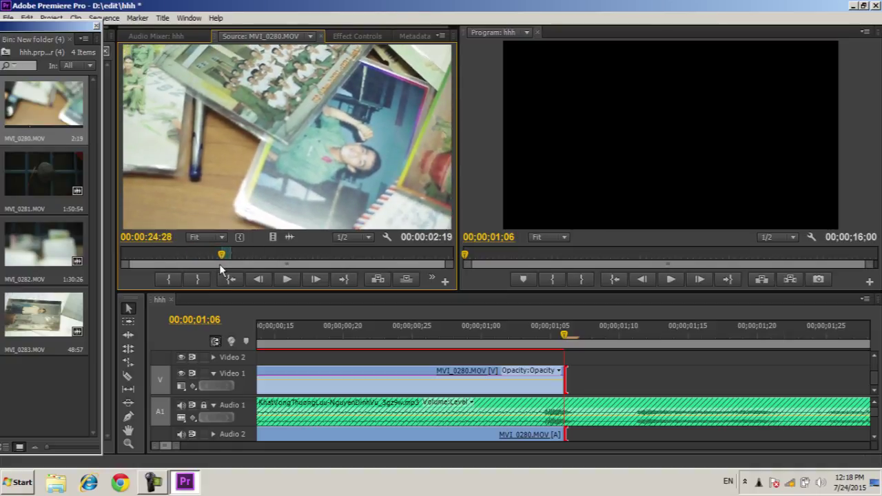
key(".")
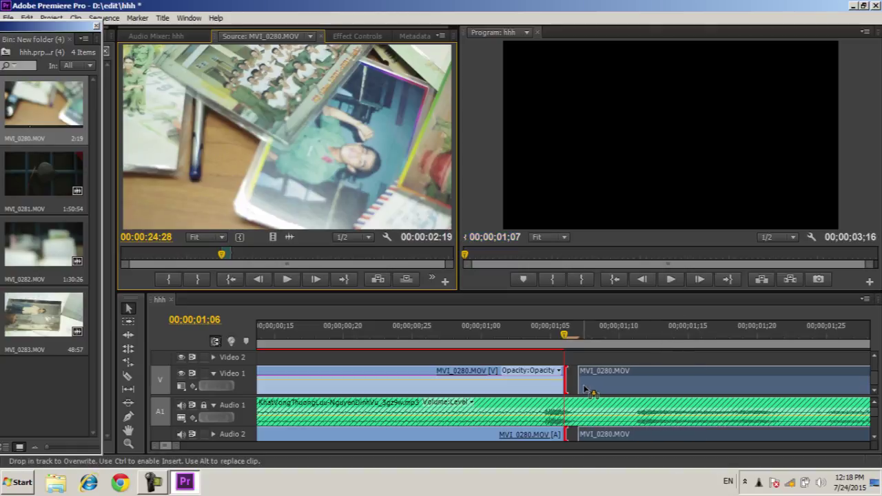
left_click_drag(570, 385, 570, 385)
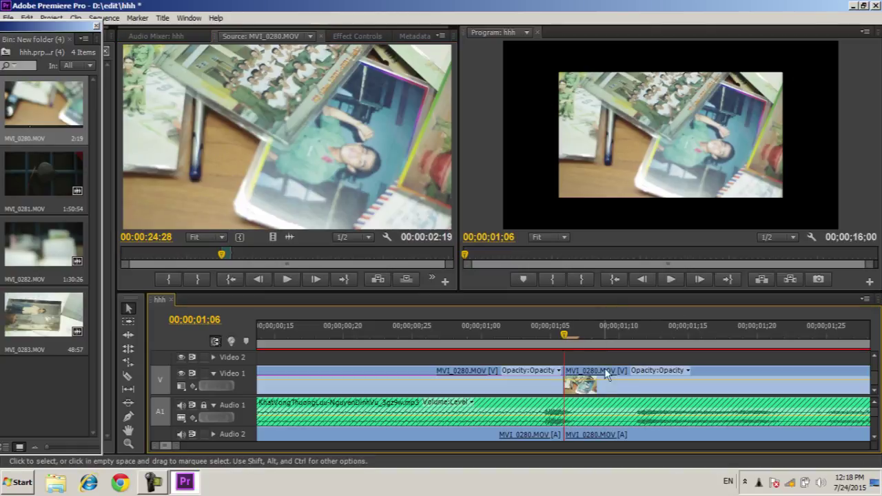
Step: Copy the Crop effect from the first MVI_0280.MOV clip on Video 1
left_click(630, 392)
left_click(620, 341)
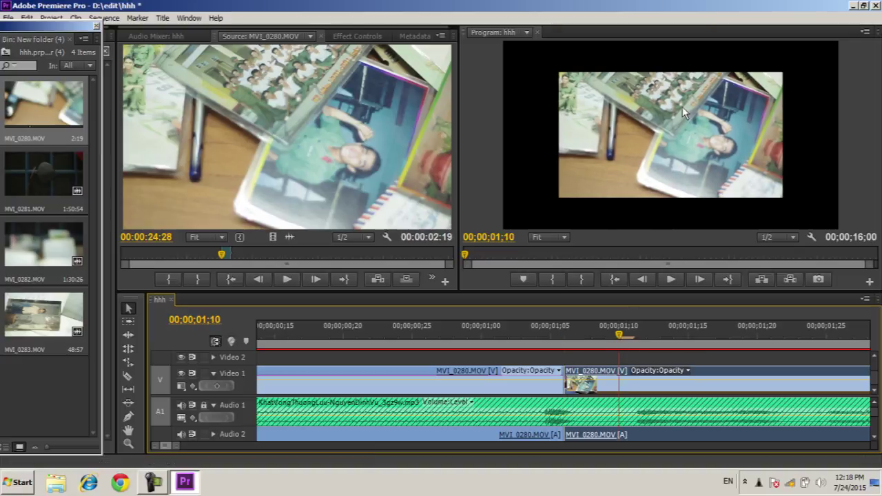
left_click(479, 389)
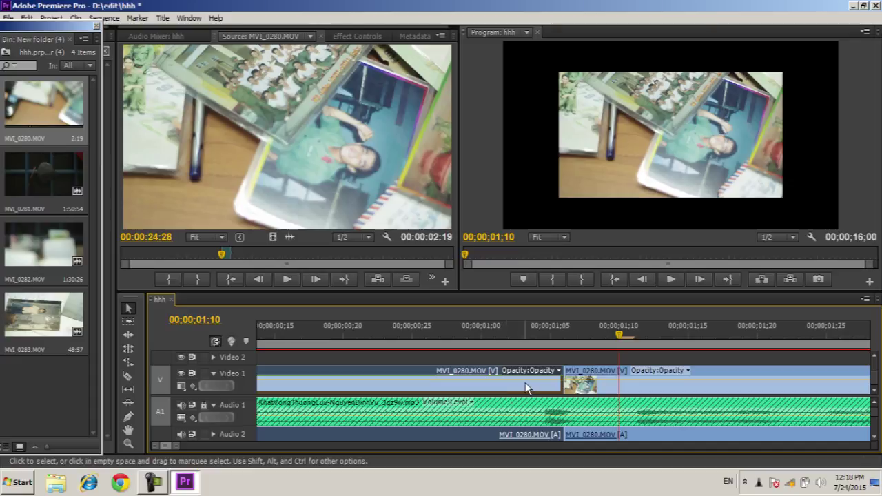
left_click(593, 393)
left_click(513, 398)
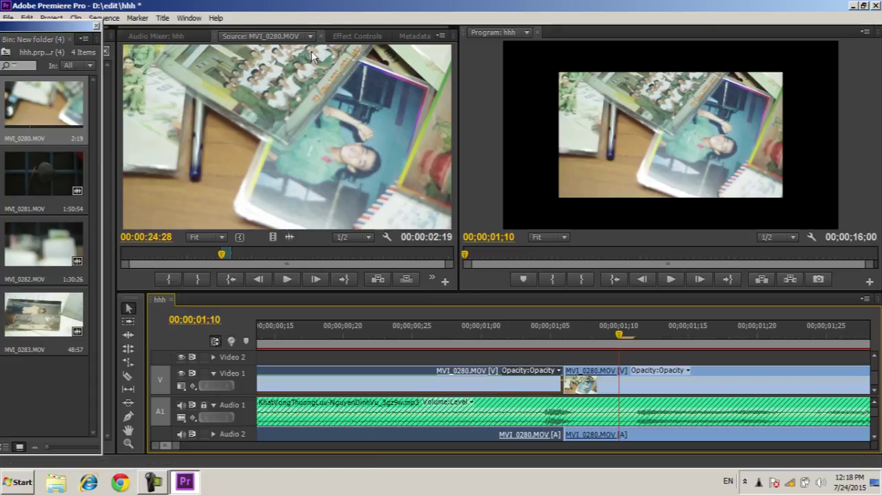
left_click(352, 36)
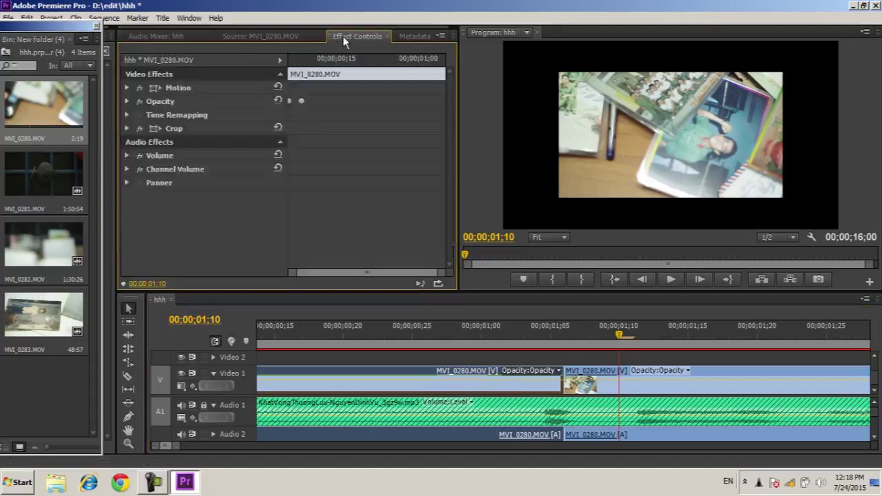
right_click(213, 134)
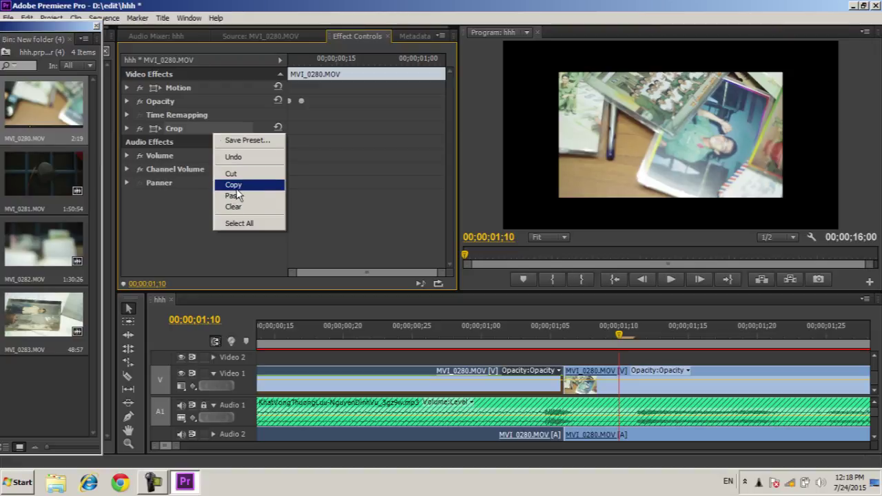
left_click(410, 247)
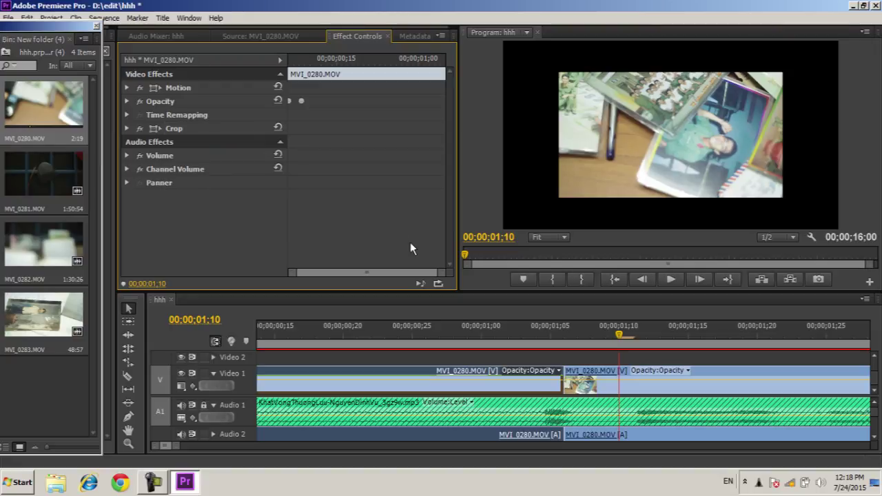
right_click(209, 131)
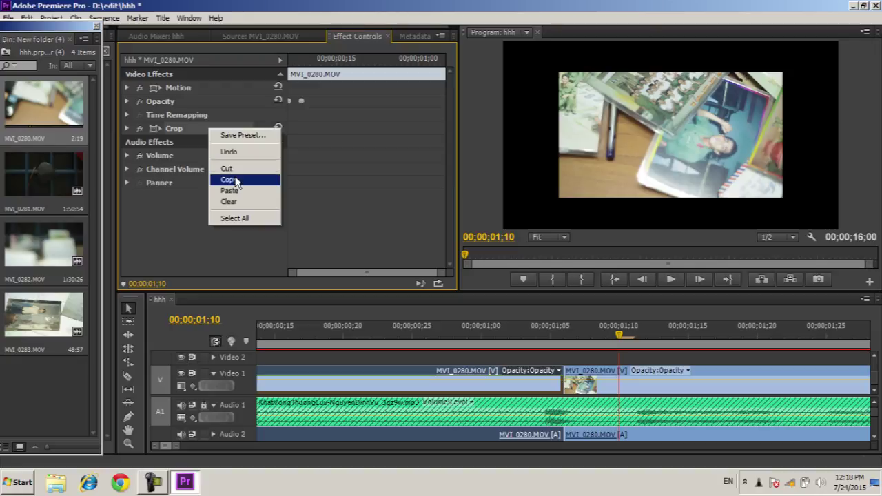
Step: Paste the copied Crop effect onto the second MVI_0280.MOV clip on Video 1
left_click(727, 394)
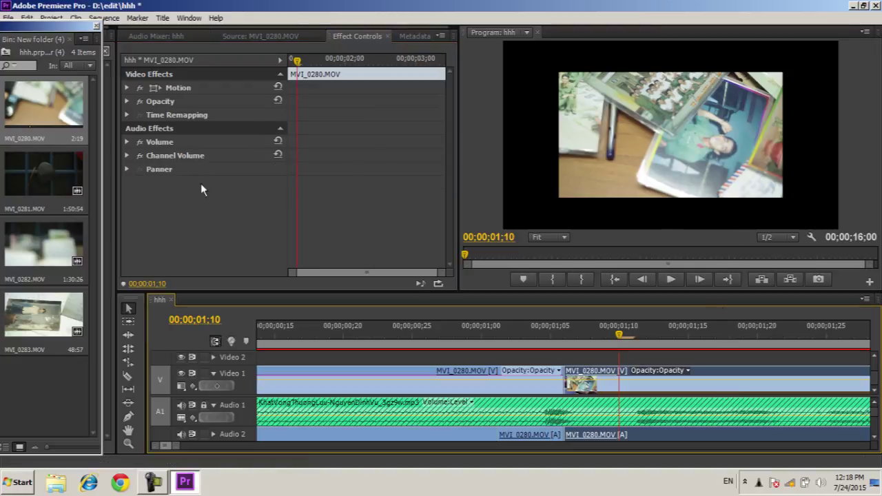
right_click(213, 225)
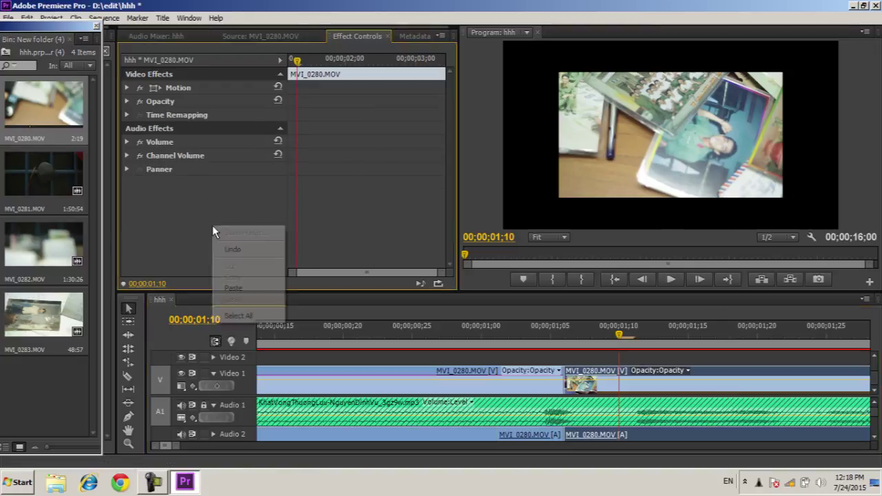
left_click(235, 288)
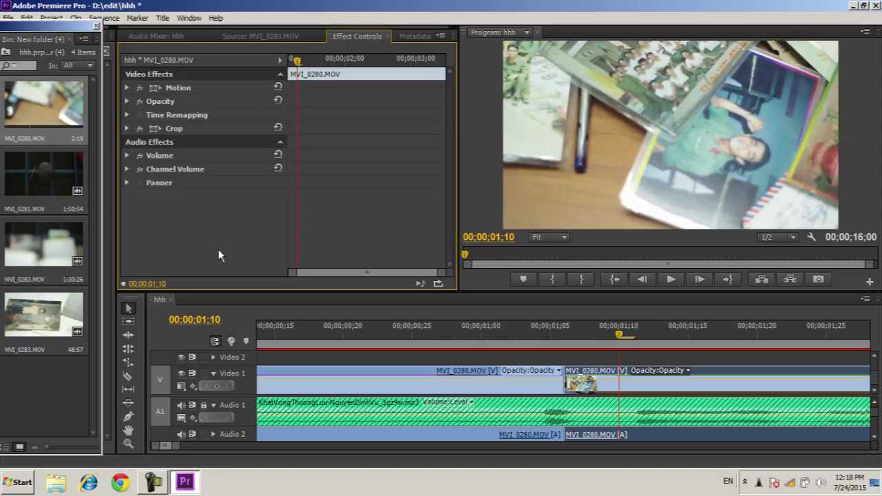
Step: Play the two clips and replay the end of the second one against the song to find its cut point
left_click(549, 335)
key("minus")
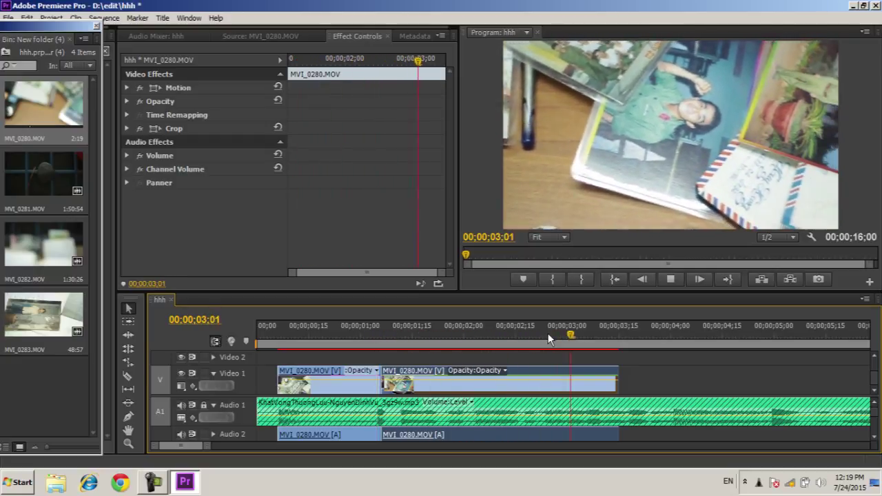
key("space")
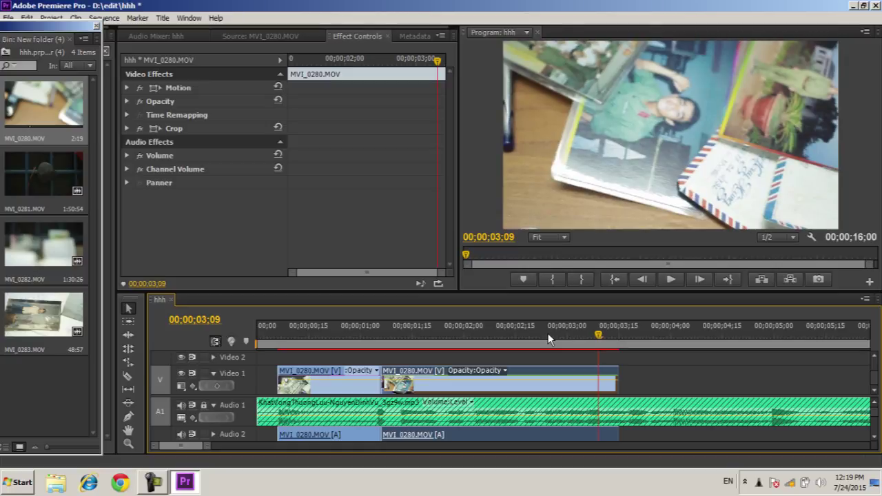
left_click(548, 335)
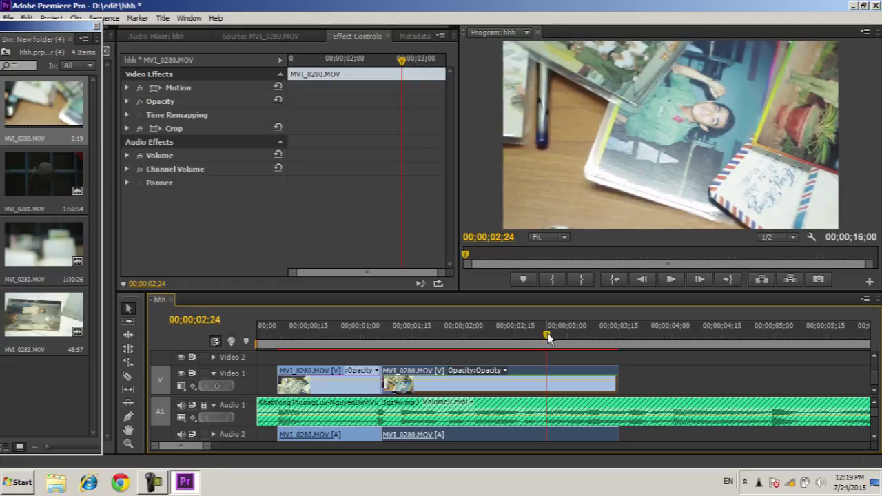
key("space")
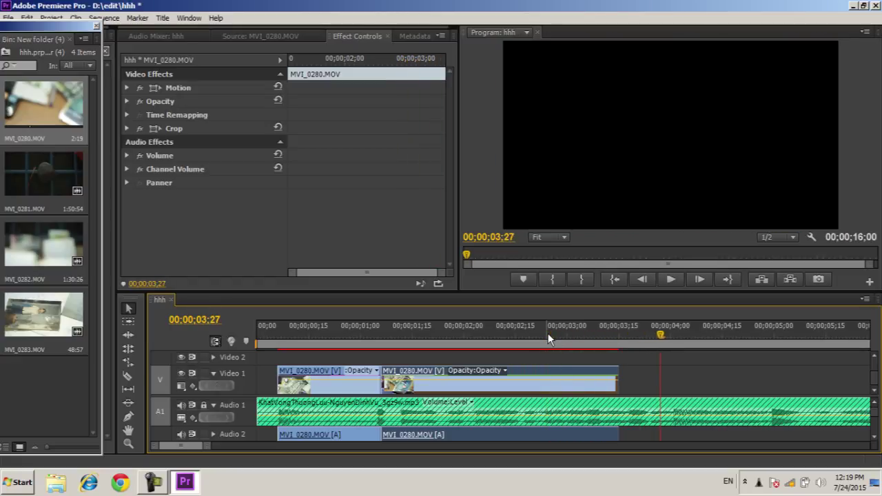
left_click(548, 335)
key("space")
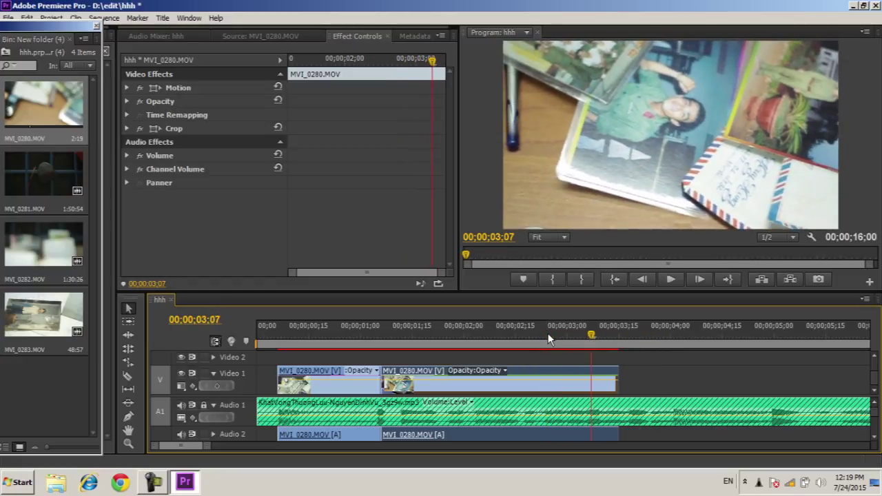
Step: Play from 00;00;03;00 and trim the end of the second MVI_0280.MOV clip back to about 00;00;03;09
key("equal")
key("equal")
left_click_drag(545, 335, 429, 345)
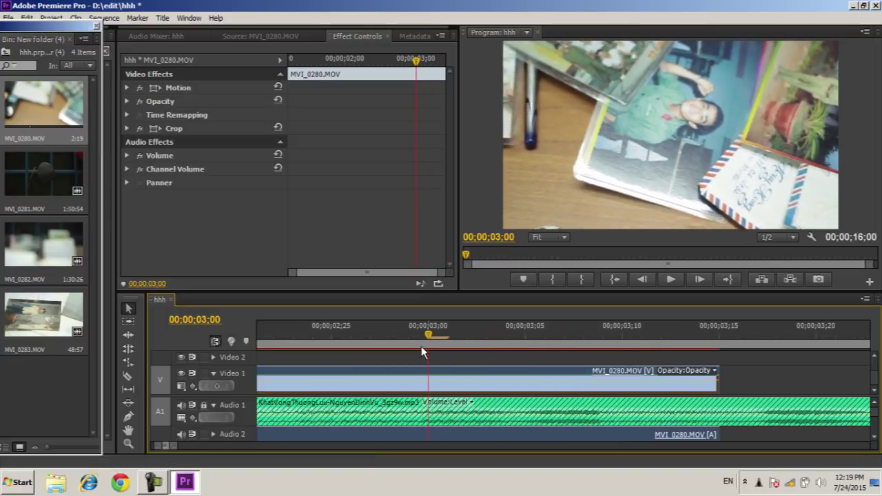
key("space")
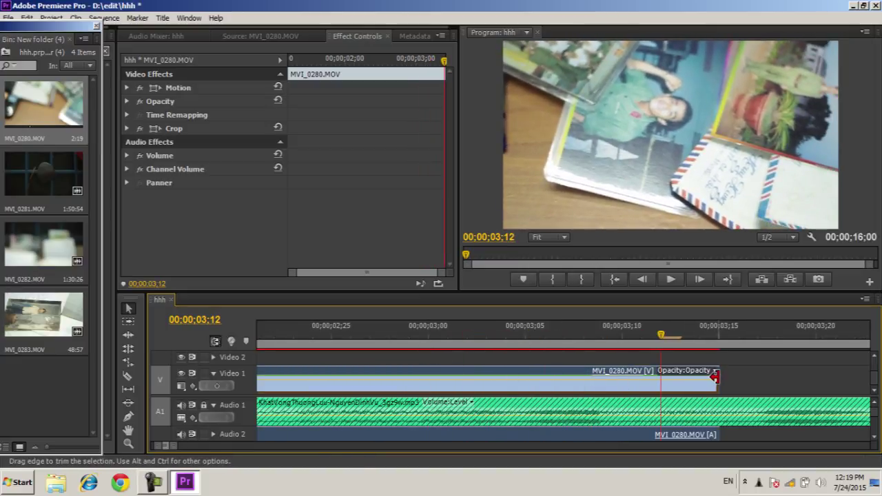
left_click_drag(721, 376, 606, 380)
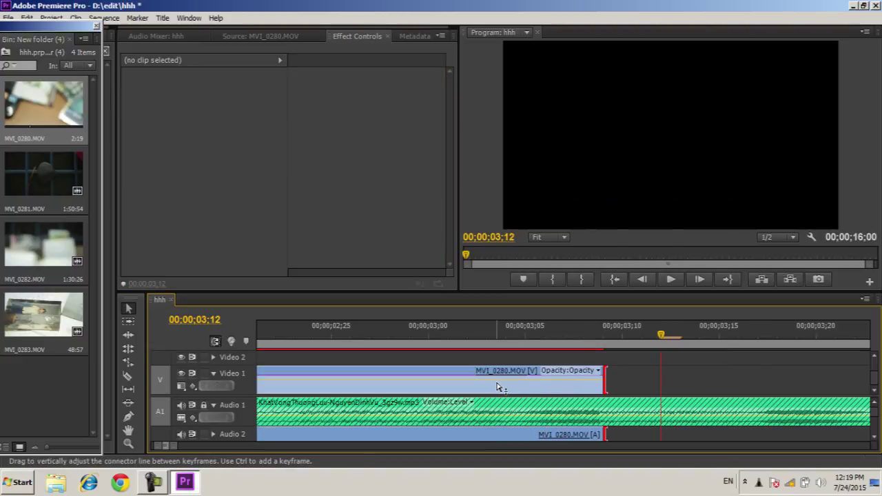
Step: Add an opacity fade-out to the second clip with a Pen tool keyframe at about 00;00;03;04 and a lowered opacity point at its end
left_click(128, 417)
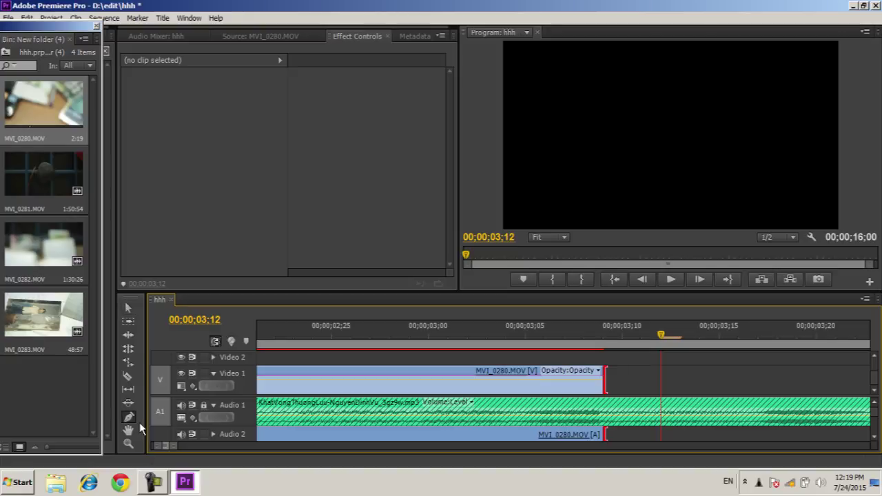
left_click(504, 380)
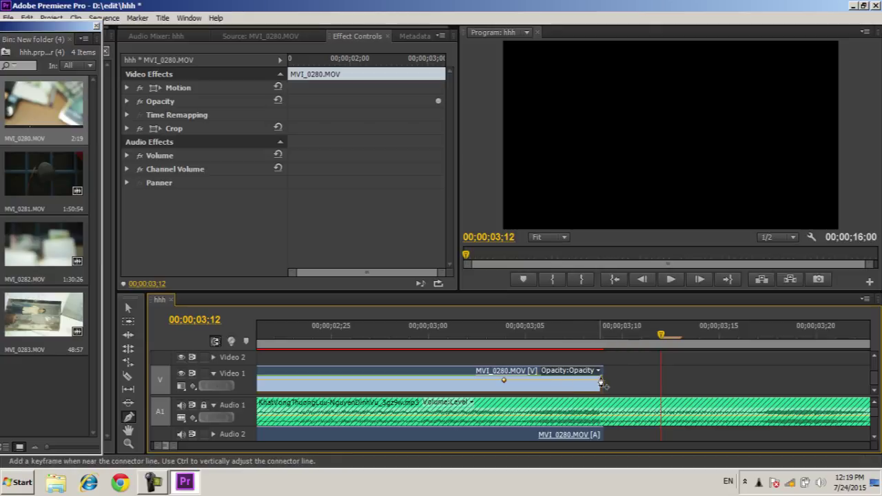
key("v")
left_click_drag(599, 381, 600, 387)
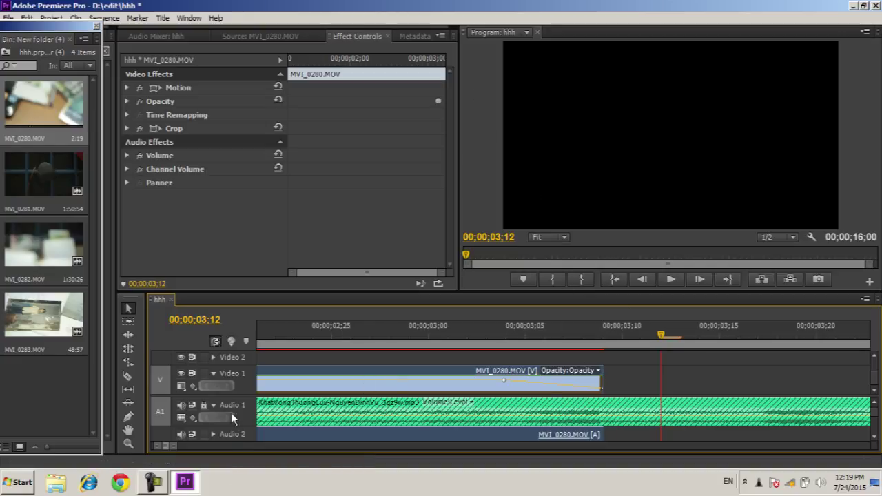
Step: Zoom out the timeline and play both clips from the start to check the cut and the fade-out with the song
key("minus")
key("minus")
key("minus")
key("minus")
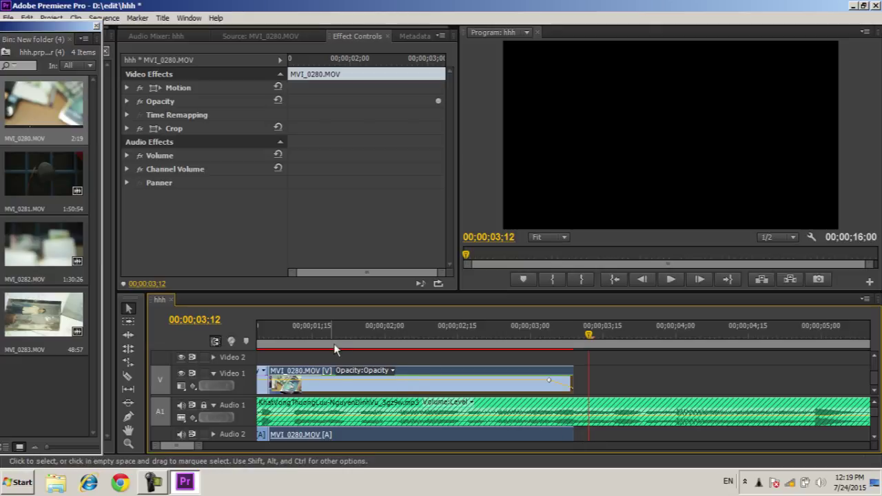
left_click(266, 334)
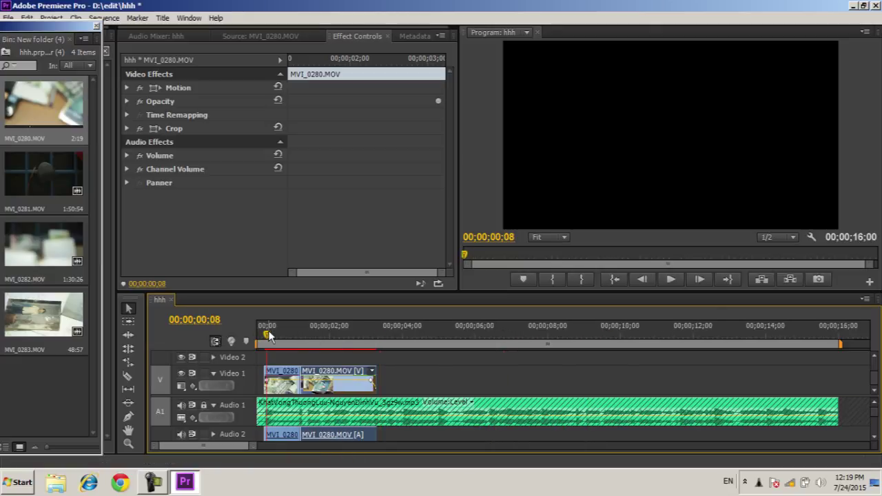
key("space")
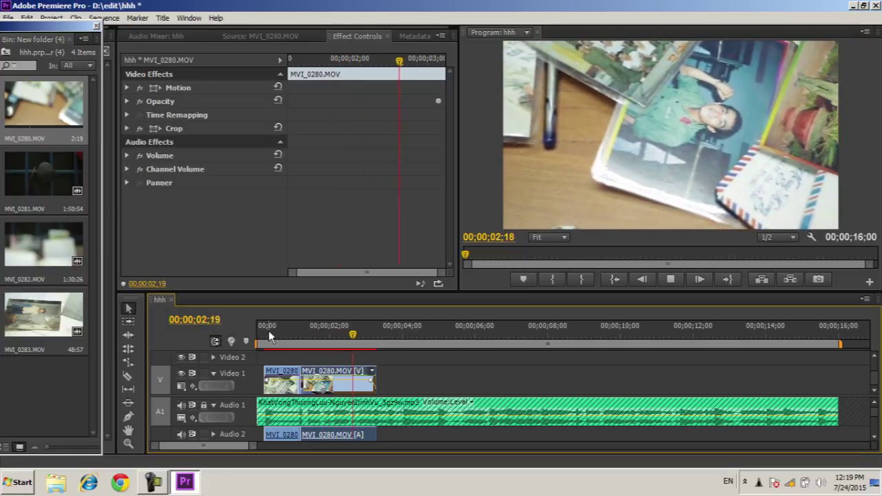
key("space")
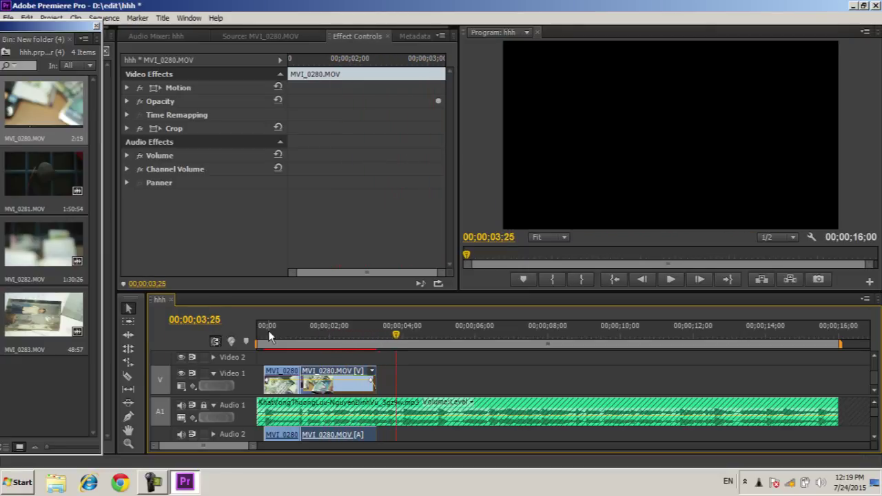
left_click(269, 336)
key("space")
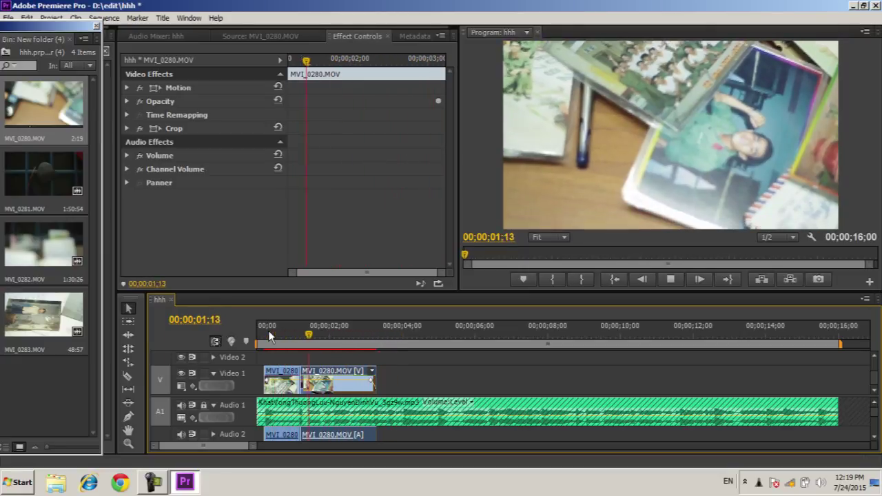
key("space")
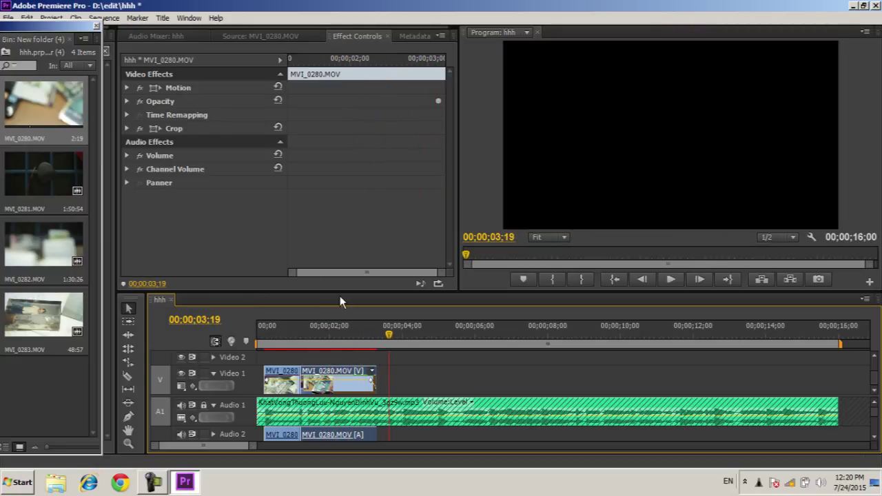
Step: Replay the sequence from the end of the second clip onward to listen for the next cut point in the song
left_click(353, 341)
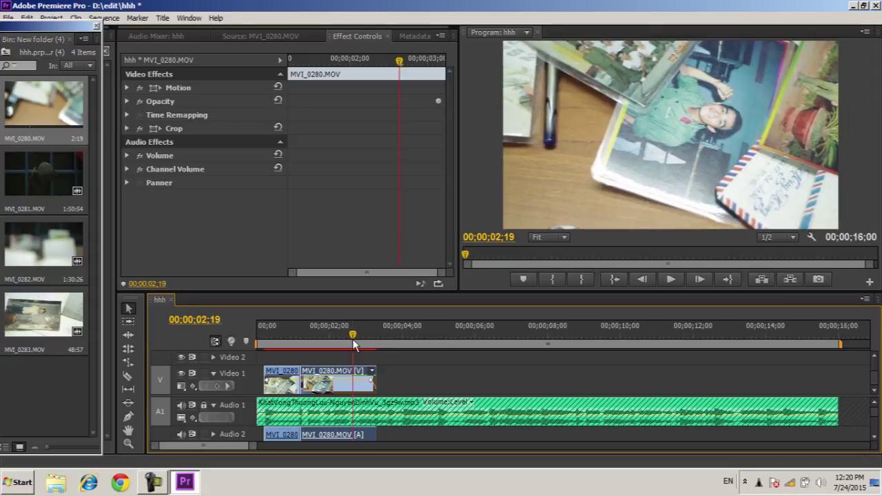
key("space")
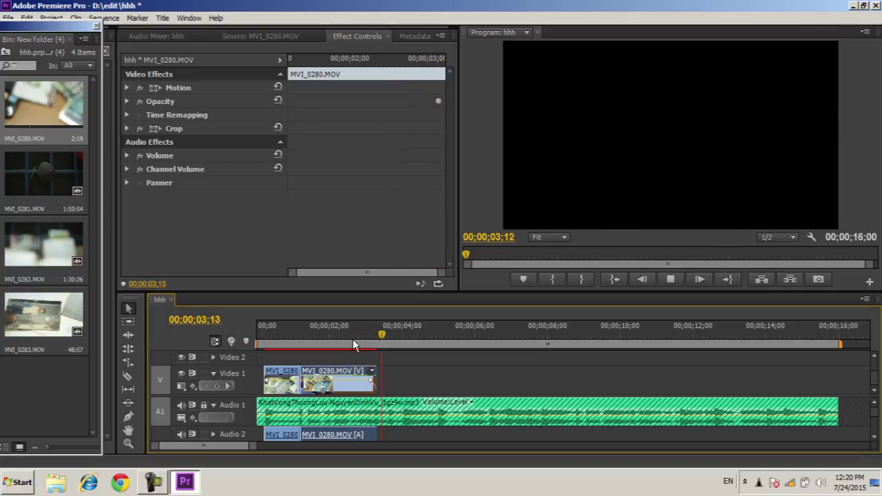
key("space")
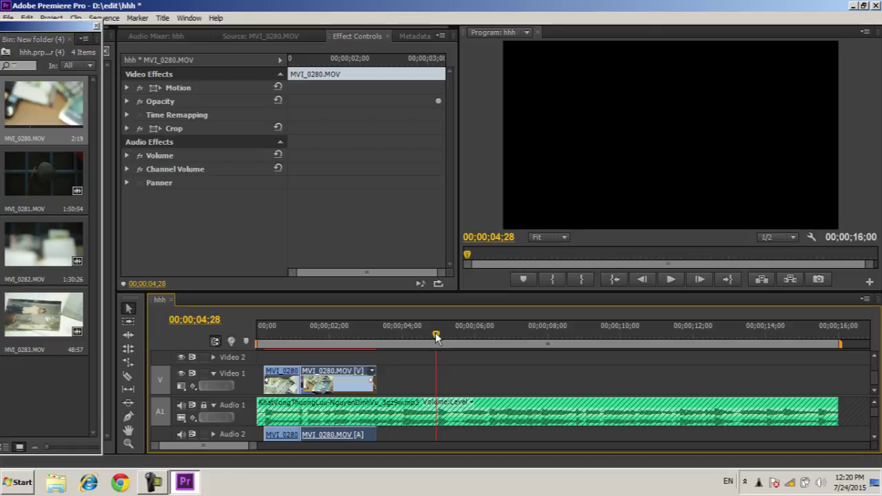
left_click(376, 336)
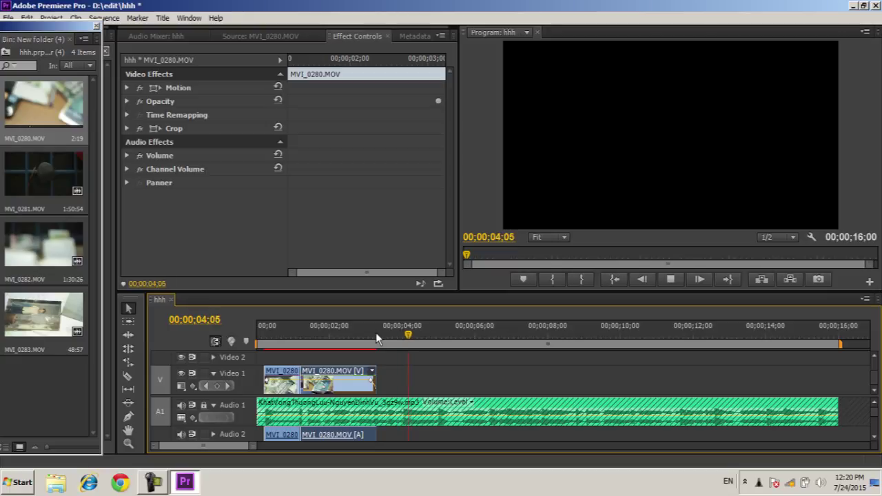
key("space")
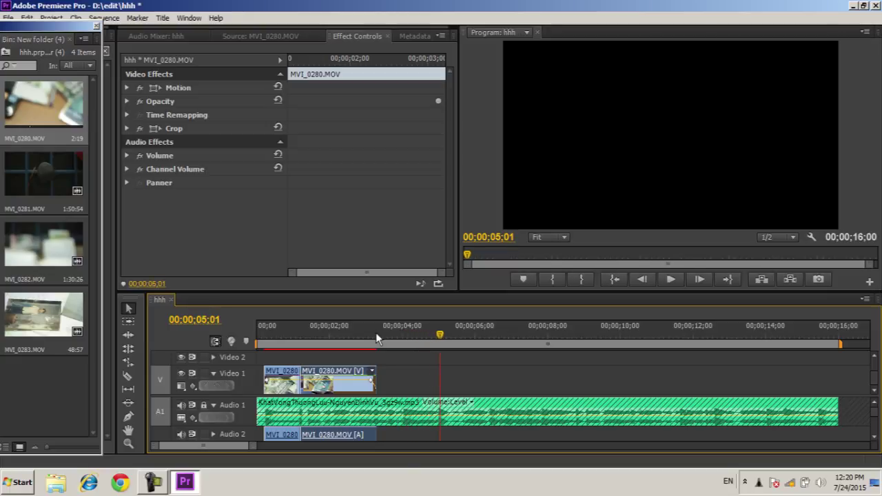
left_click(377, 335)
key("space")
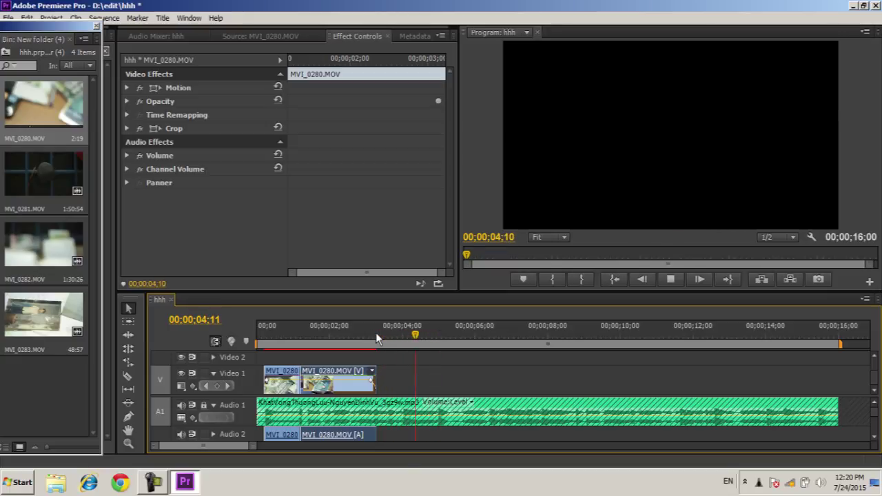
key("space")
left_click(376, 335)
key("space")
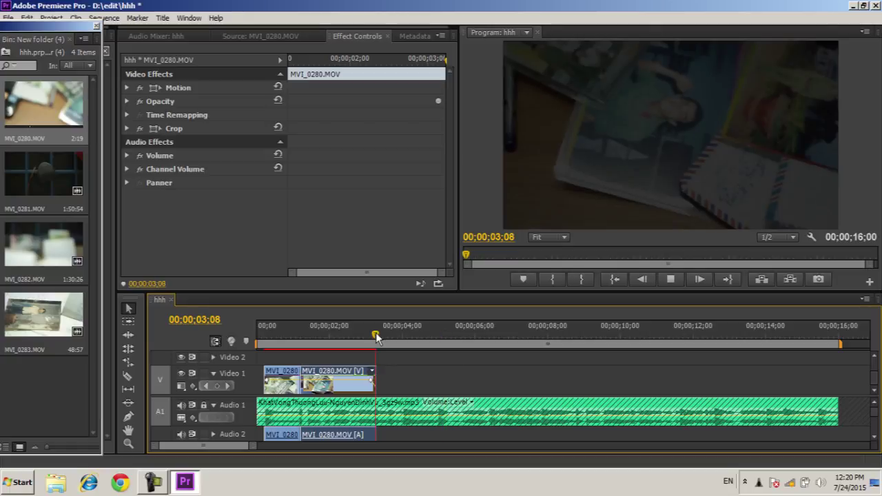
key("space")
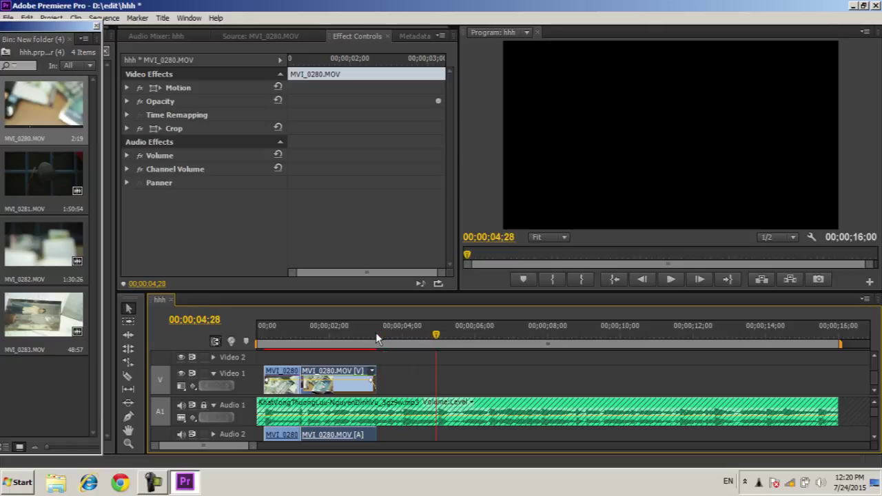
Step: Open MVI_0282.MOV as the source clip and scan the footage from about 00:00:59:47 to 00:01:08:40 for a usable section
double_click(58, 241)
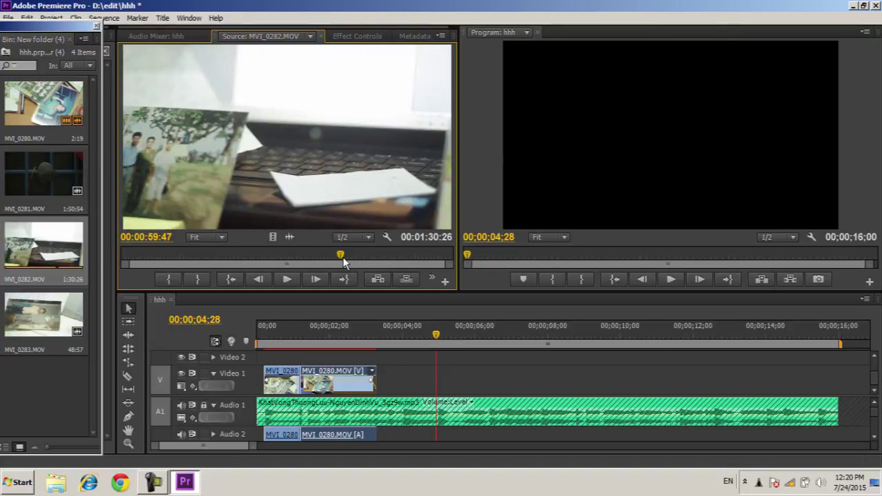
left_click_drag(343, 259, 372, 259)
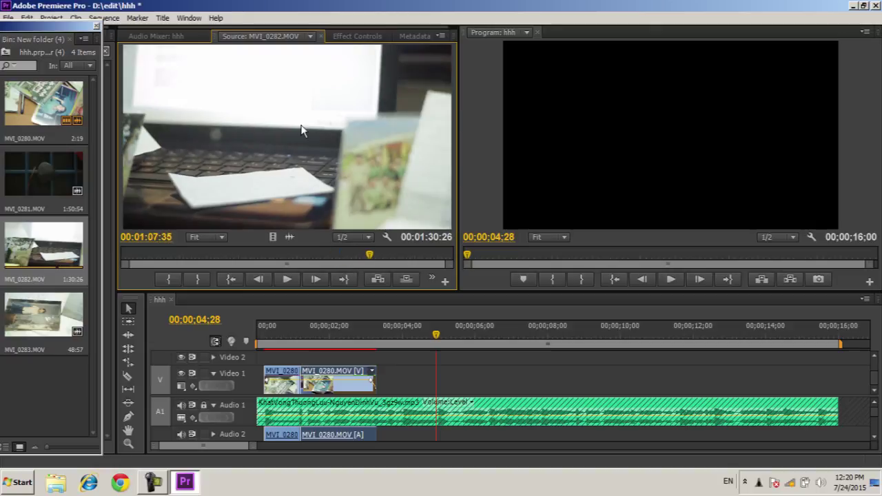
key("Right")
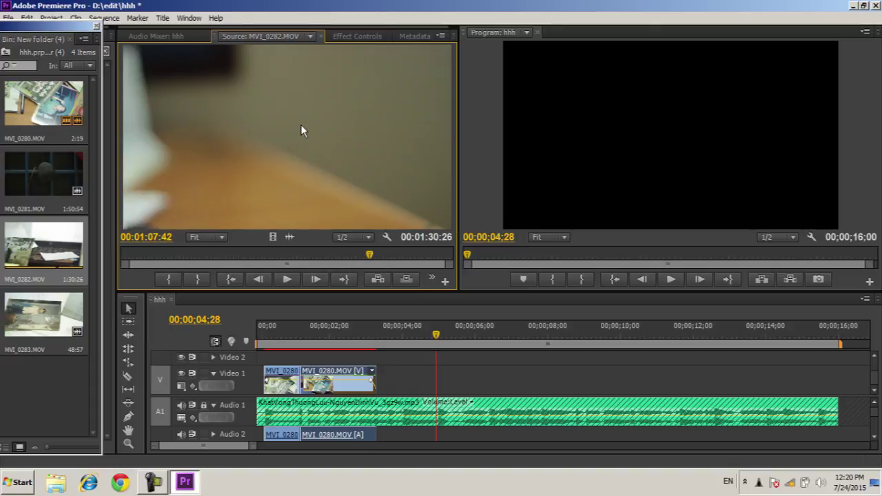
key("Right")
key("Right")
key("Right")
key("Right")
key("Right")
key("Right")
key("Right")
key("Right")
key("Right")
key("Right")
key("Right")
key("Right")
key("Right")
key("Right")
key("Right")
key("Right")
key("Right")
key("Right")
key("Right")
key("Right")
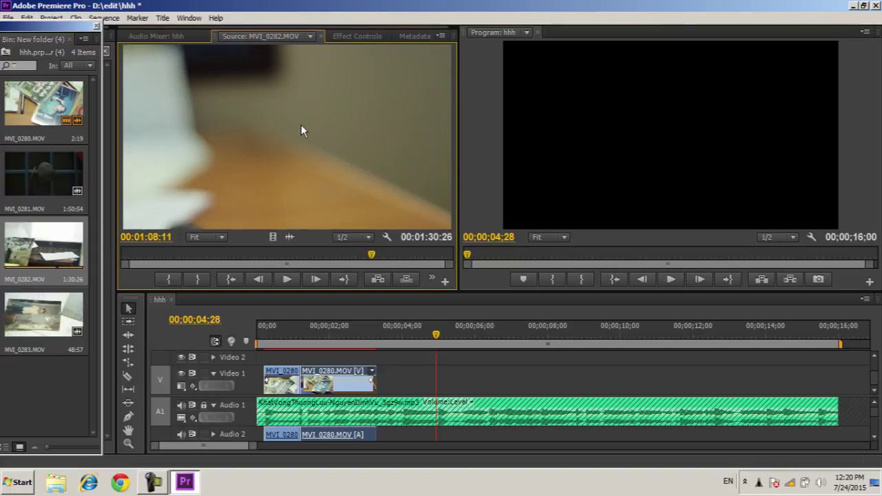
key("Right")
key("Right")
key("Right")
key("Right")
key("Right")
key("Right")
key("Right")
key("Right")
key("Right")
key("Right")
key("Right")
key("Right")
key("Right")
key("Right")
key("Right")
key("Right")
key("Right")
key("Right")
key("Right")
key("Right")
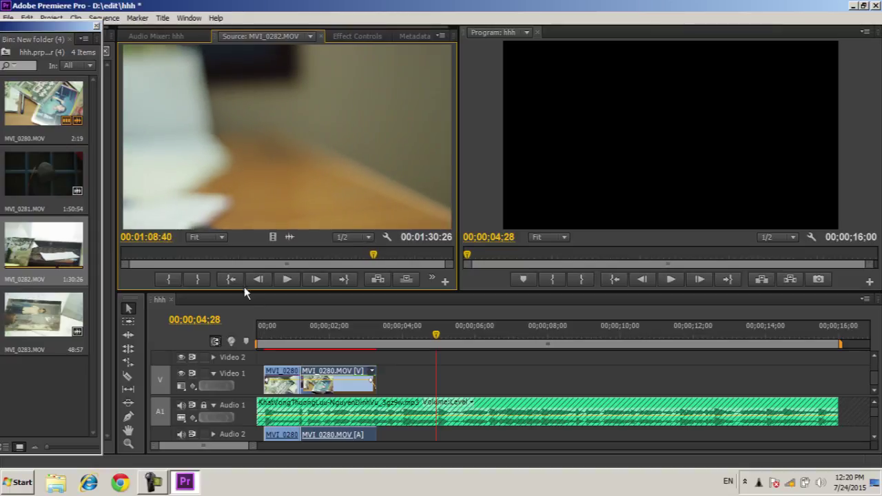
Step: Step back and forth through MVI_0282.MOV around 00:00:22:00 to examine the shot of the glasses and letters
left_click(207, 257)
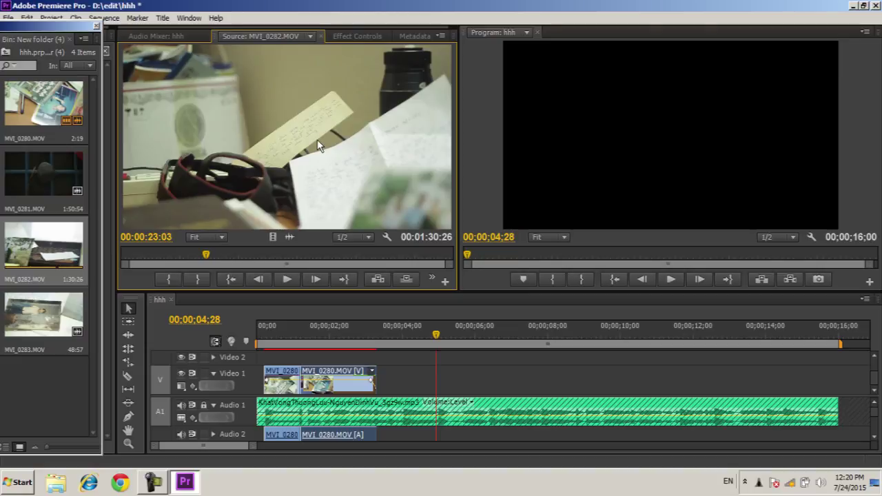
key("Left")
key("Left")
key("Left")
key("Left")
key("Right")
key("Right")
key("Right")
key("Right")
key("Right")
key("Right")
key("Right")
key("Right")
key("Right")
key("Right")
key("Right")
key("Right")
key("Right")
key("Right")
key("Right")
key("Right")
key("Right")
key("Right")
key("Right")
key("Right")
key("Right")
key("Right")
key("Right")
key("Left")
key("Left")
key("Left")
key("Left")
key("Left")
key("Left")
key("Left")
key("Left")
key("Left")
key("Left")
key("Left")
key("Left")
key("Left")
key("Left")
key("Left")
key("Left")
key("Left")
key("Left")
key("Left")
key("Left")
key("Left")
key("Left")
key("Left")
key("Left")
key("Left")
key("Left")
key("Left")
key("Left")
key("Left")
key("Left")
key("Left")
key("Left")
key("Left")
key("Left")
key("Left")
key("Left")
key("Left")
key("Left")
key("Left")
key("Left")
key("Left")
key("Left")
key("Left")
key("Left")
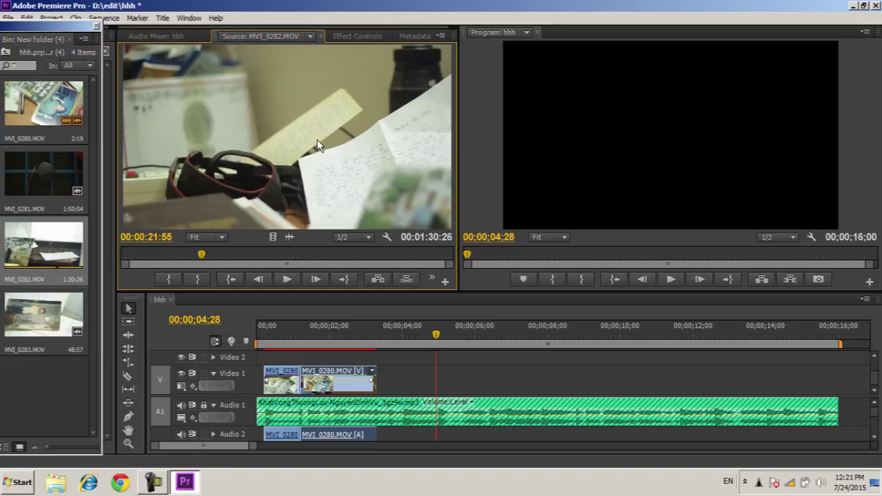
key("Left")
key("Left")
key("Left")
key("Left")
key("Left")
key("Left")
key("Left")
key("Left")
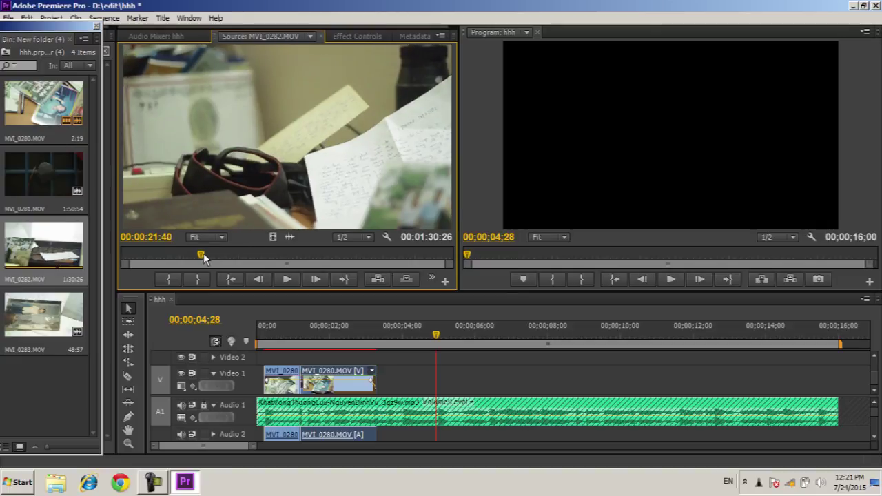
Step: Mark MVI_0282.MOV from 00:00:22:21 to 00:00:23:56 and place the section on Video 1 after the second clip
left_click_drag(201, 257, 204, 261)
key("i")
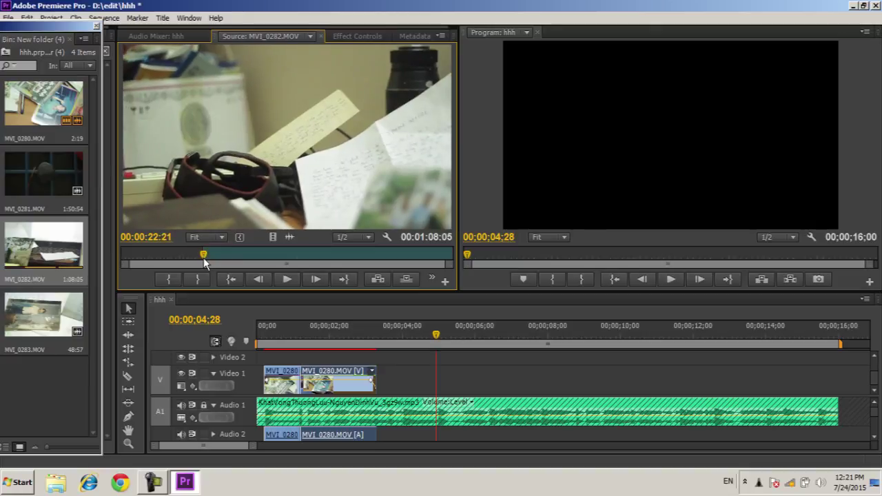
left_click_drag(205, 261, 209, 256)
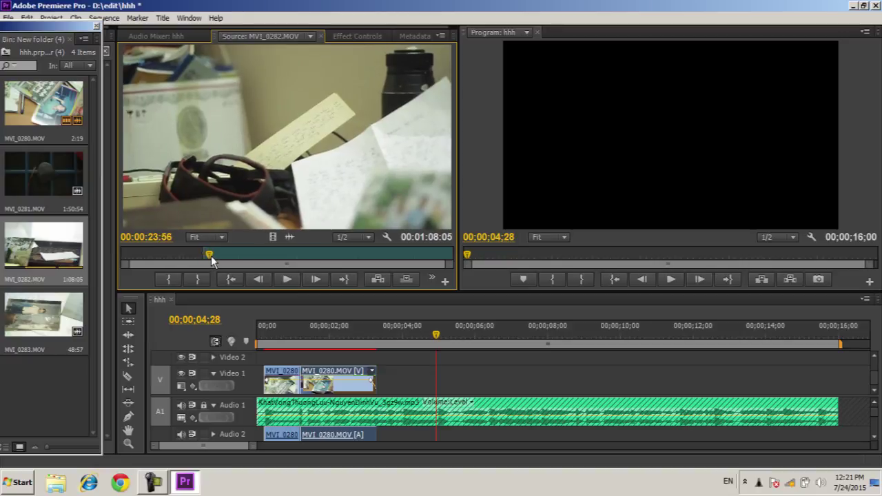
key("o")
left_click_drag(219, 222, 384, 376)
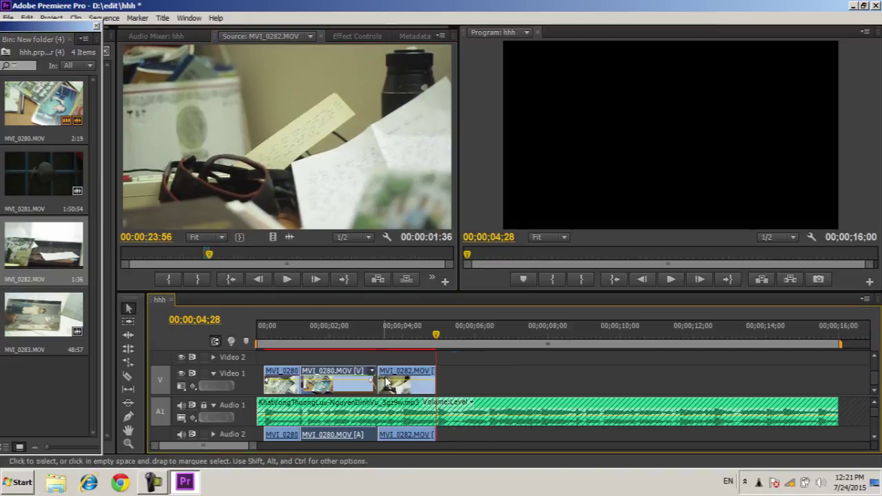
Step: Extend the start of the MVI_0282.MOV clip to meet the end of the second clip and play across the cut
left_click(393, 335)
key("=")
key("=")
key("=")
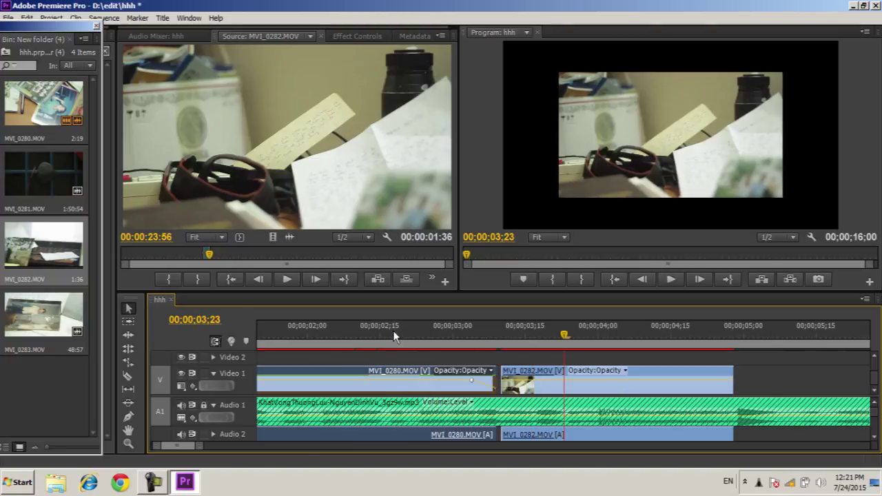
left_click_drag(504, 372, 500, 372)
left_click(491, 335)
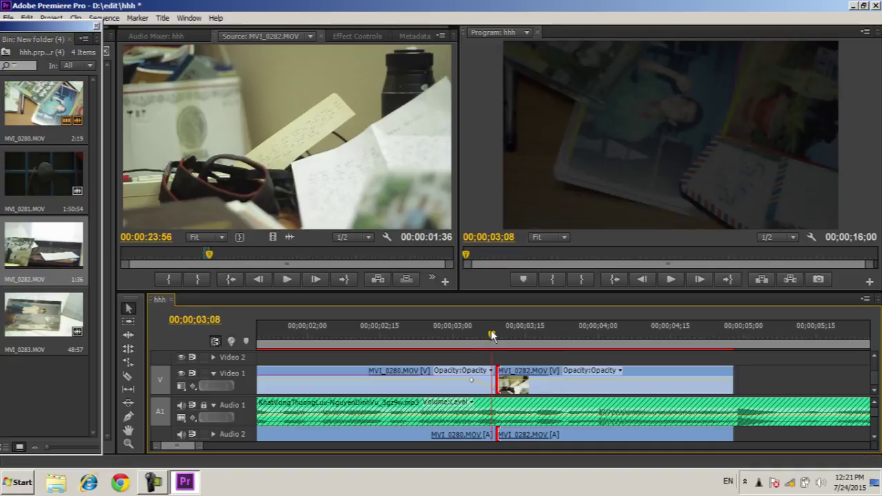
key("space")
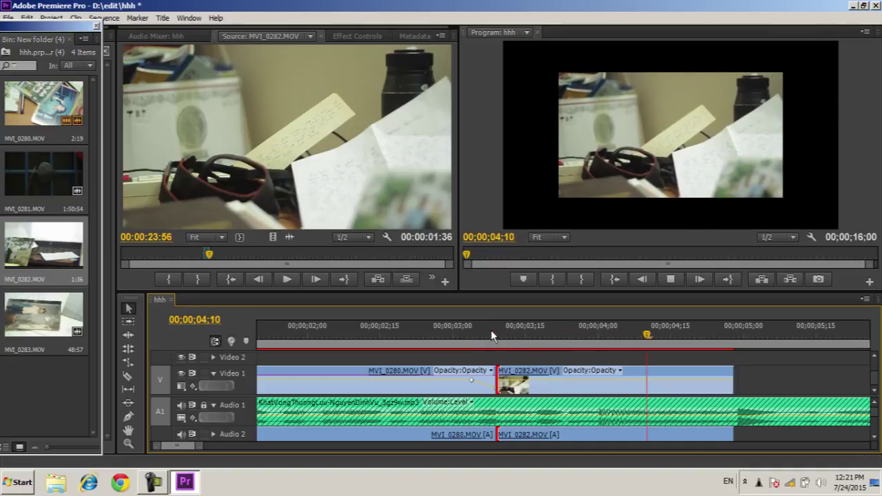
Step: Replay the latter part of the MVI_0282.MOV clip and beyond its end to listen for the cut point in the song
left_click(629, 384)
left_click(620, 337)
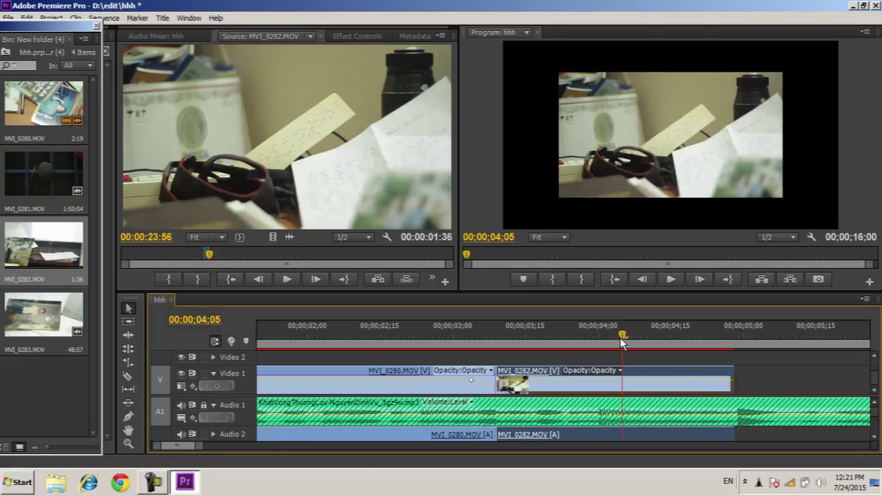
key("space")
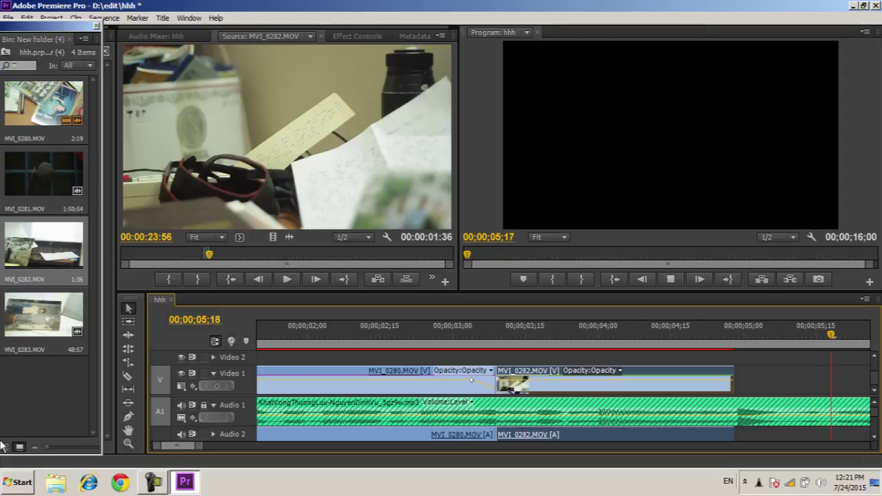
key("space")
key("minus")
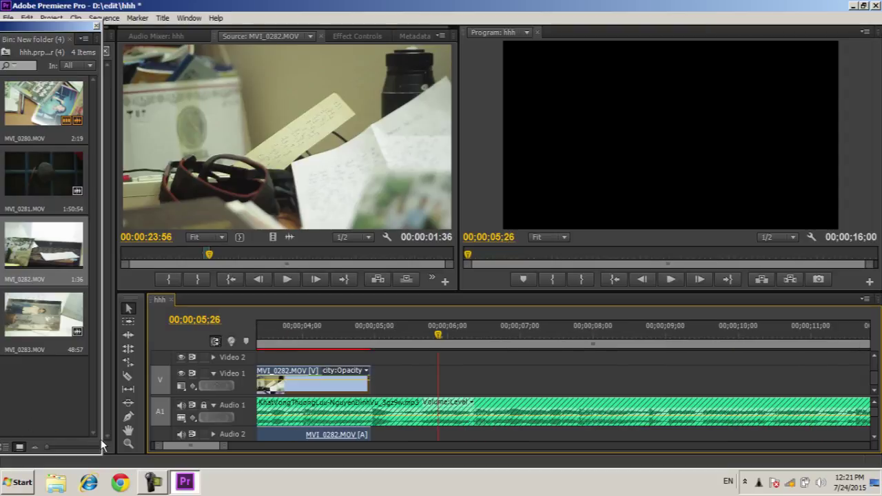
left_click(320, 339)
key("space")
key("space")
left_click(320, 339)
key("space")
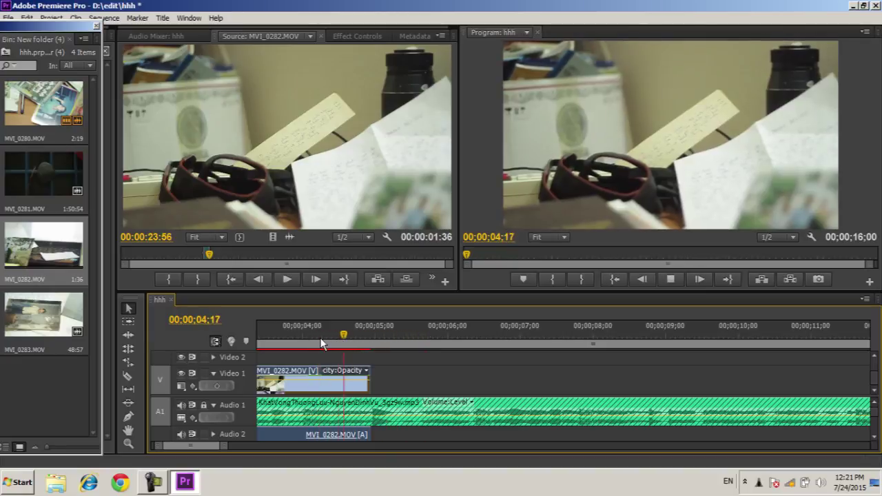
key("space")
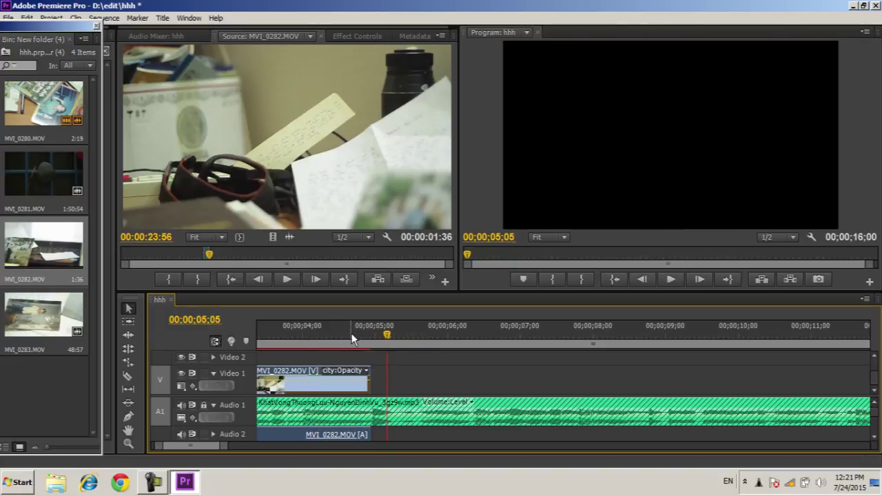
Step: Extend the end of the MVI_0282.MOV clip in the sequence to about 00;00;05;06
key("space")
left_click(379, 335)
left_click_drag(371, 372, 394, 372)
Step: Add an opacity fade-out to the MVI_0282.MOV clip with a Pen tool keyframe at about 00;00;04;27 and a lowered opacity point at its end
key("p")
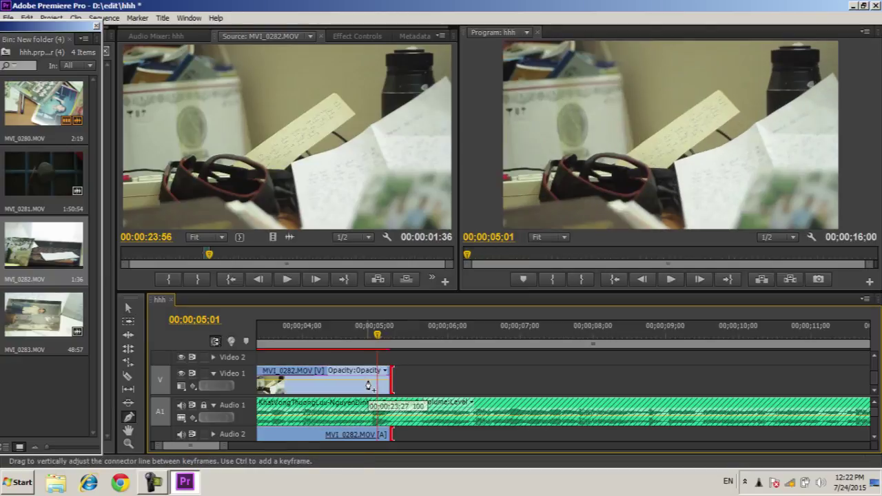
left_click(368, 382)
left_click(389, 385)
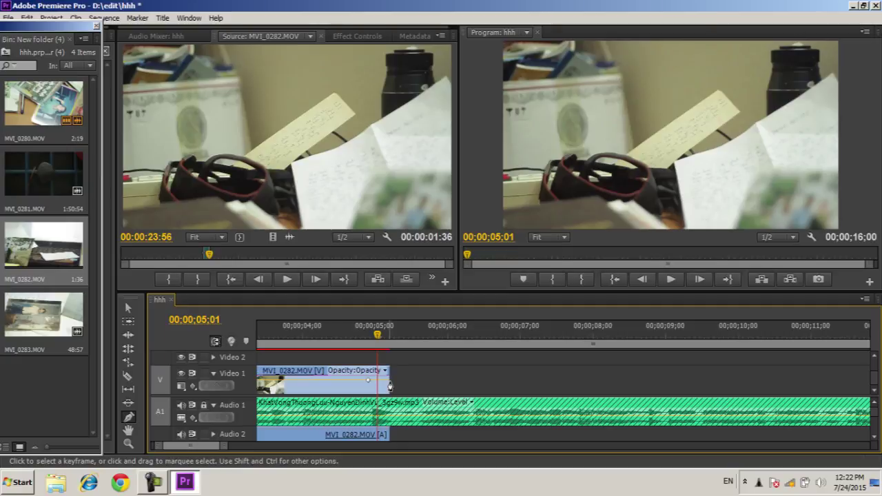
left_click(388, 381)
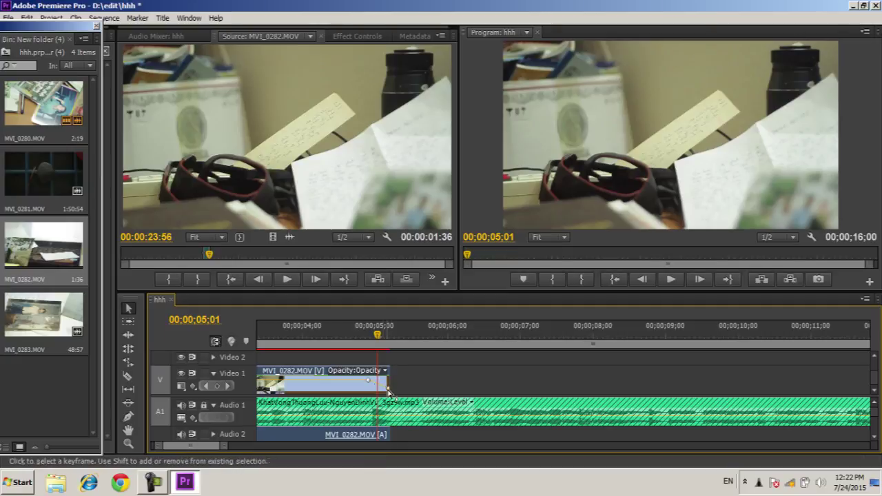
Step: Play the fade-out, move its last opacity keyframe to about 00;00;05;02 and trim the clip's end to about 00;00;05;03
left_click(336, 335)
key("space")
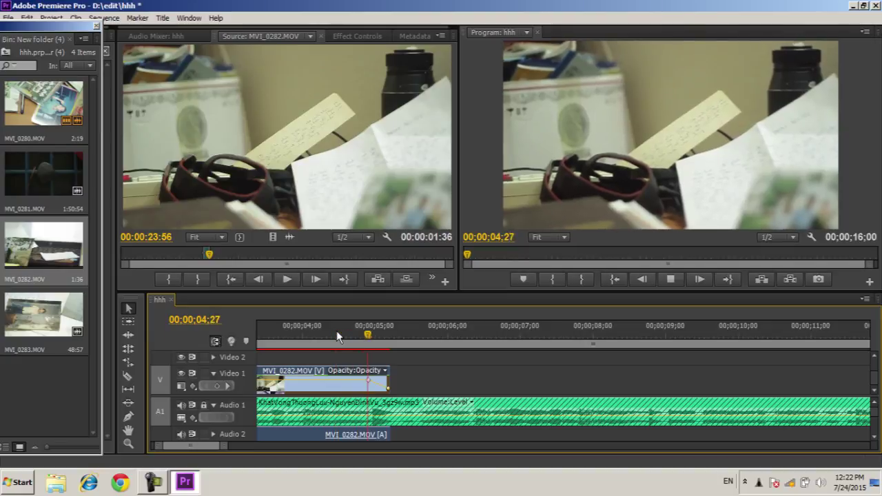
left_click(337, 331)
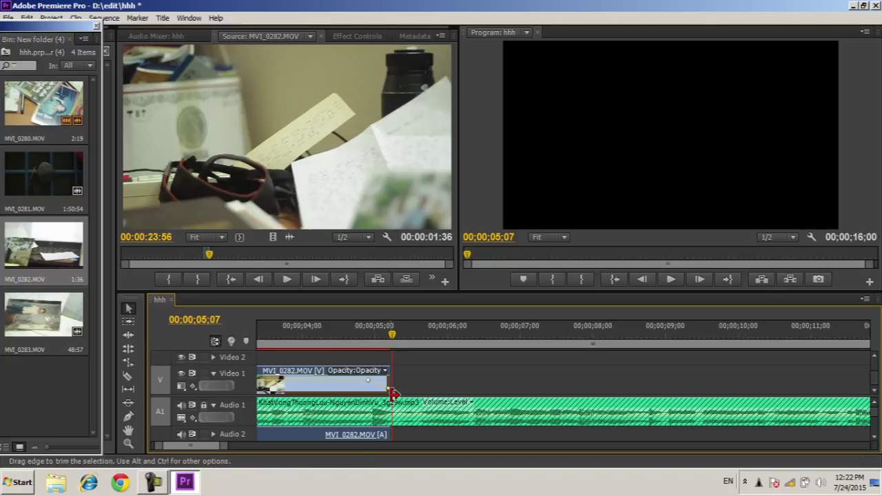
left_click_drag(389, 391, 381, 413)
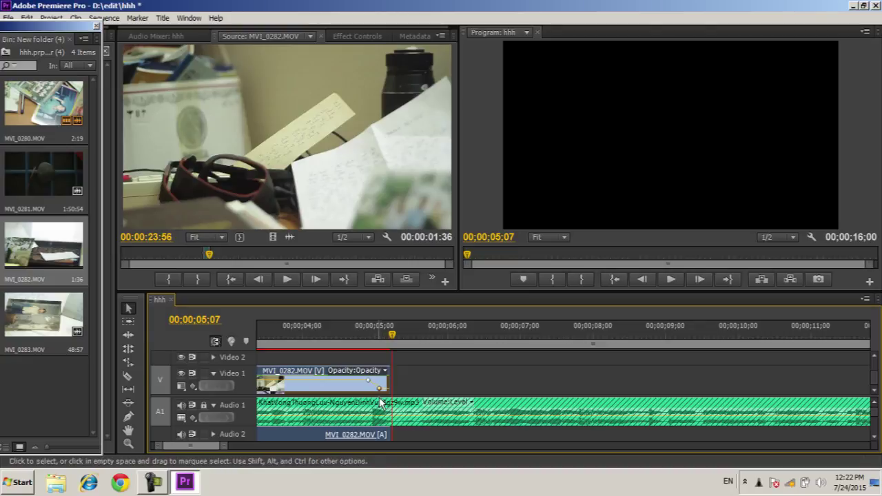
left_click_drag(397, 383, 384, 383)
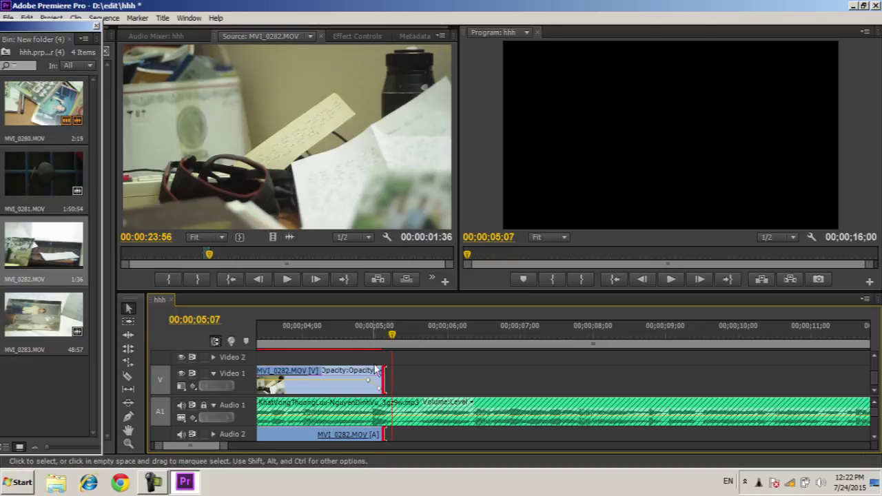
Step: Play the end of the MVI_0282.MOV clip several times from between about 00;00;04;06 and 00;00;04;24 to check its fade-out against the song
left_click(355, 332)
left_click(355, 331)
key("space")
left_click(355, 331)
key("space")
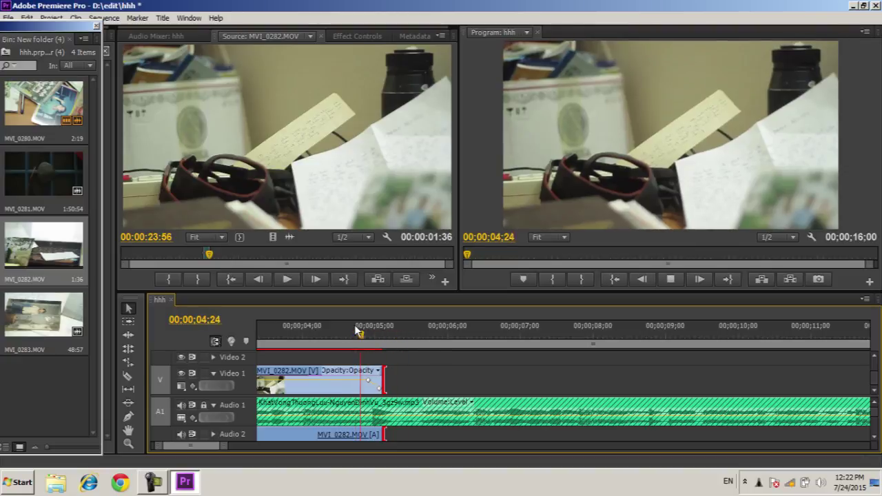
left_click(355, 331)
key("space")
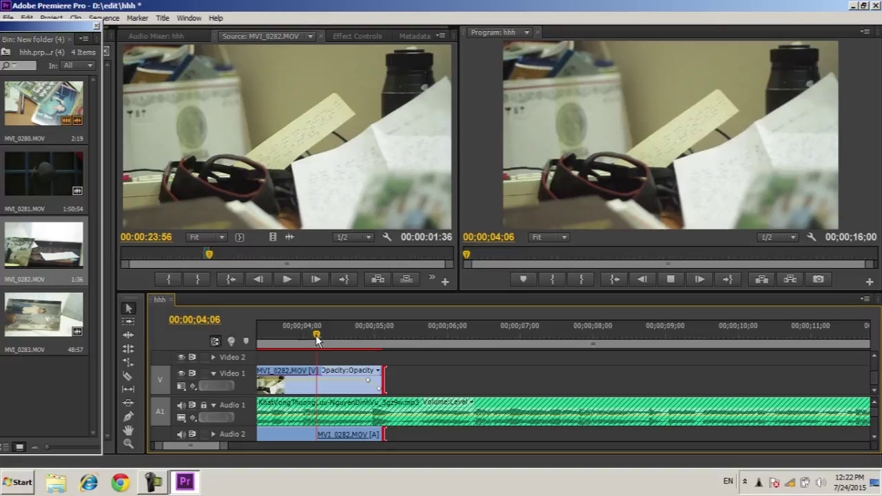
key("space")
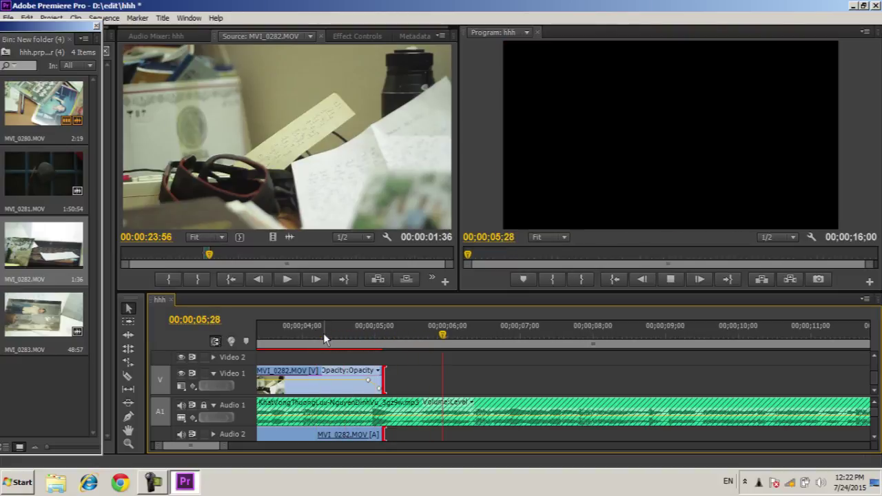
Step: Replay the song in the gap after the MVI_0282.MOV clip and stop the playhead at 00;00;05;18
left_click(412, 333)
left_click_drag(410, 333, 406, 334)
left_click(406, 334)
key("space")
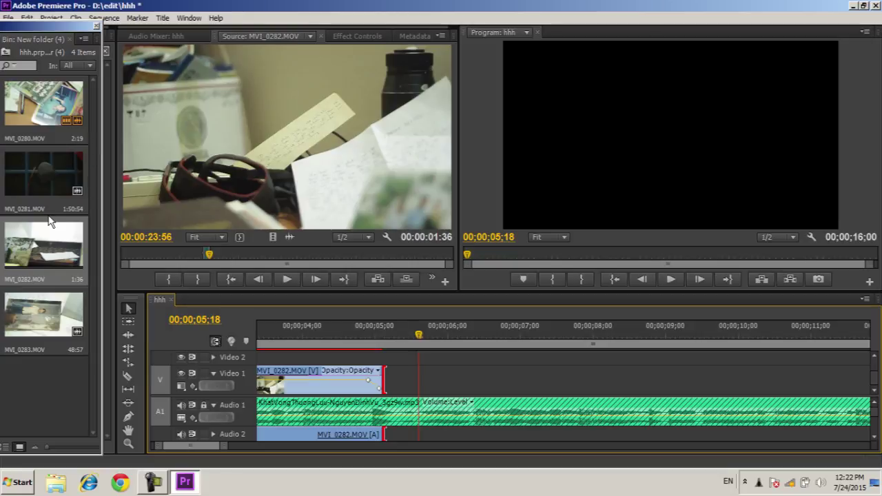
Step: Open MVI_0280.MOV in the Source monitor and mark a section 00:00:05:04 long with its Out point at 00:01:05:02
left_click_drag(212, 258, 232, 256)
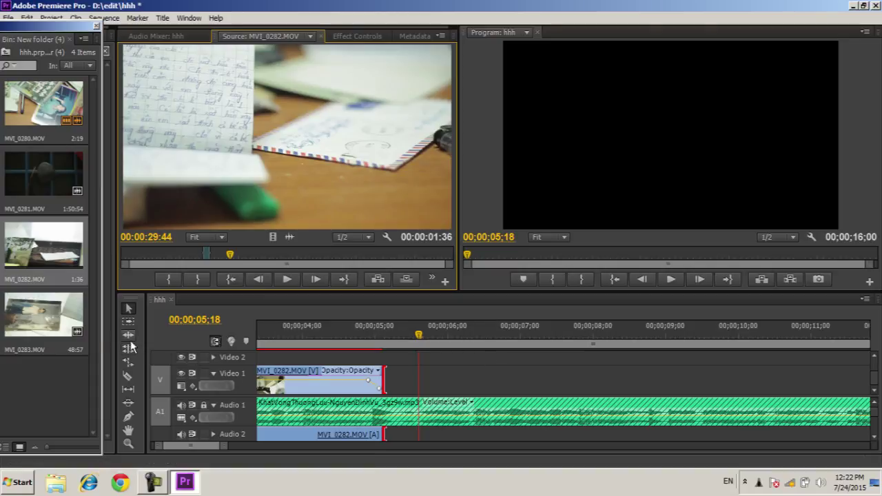
double_click(35, 97)
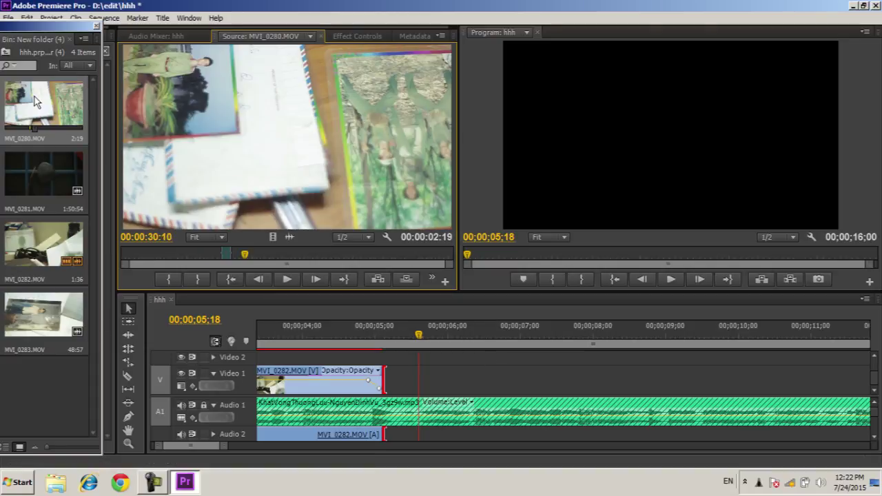
left_click_drag(249, 260, 365, 260)
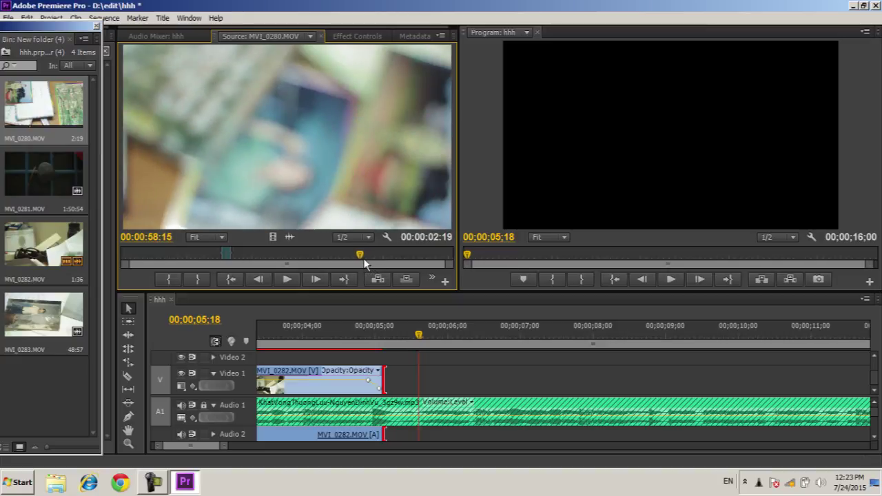
key("i")
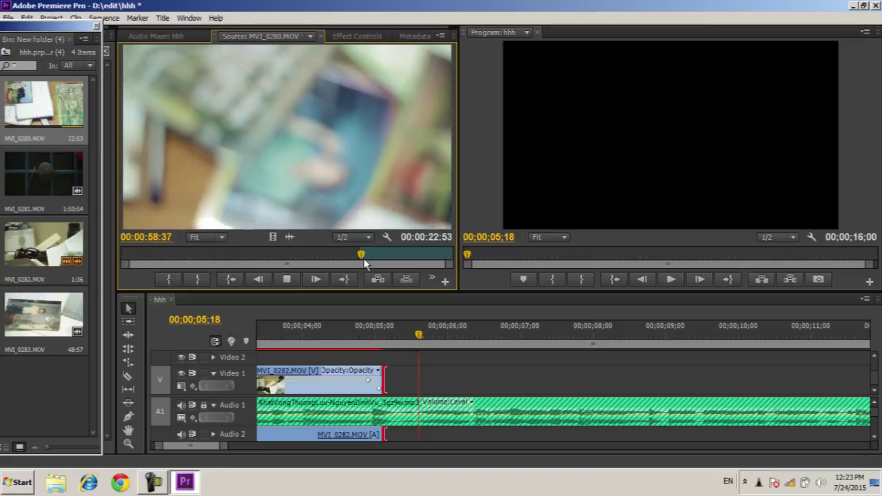
key("space")
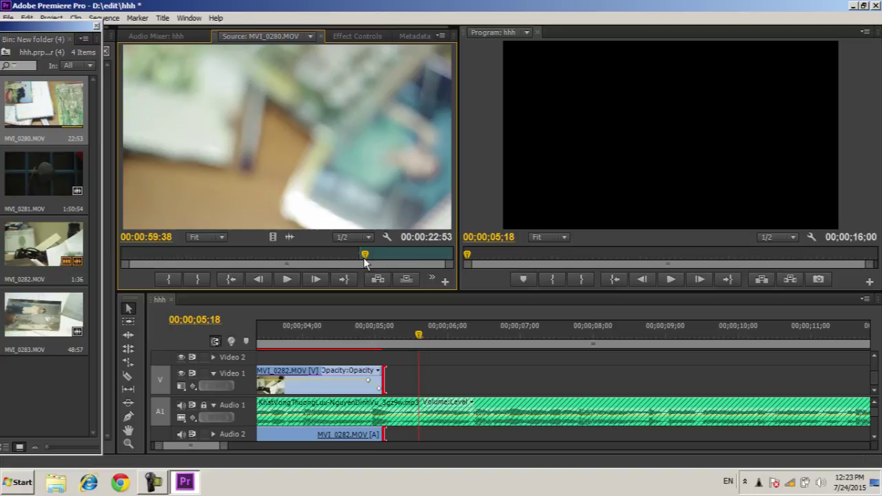
key("space")
key("j")
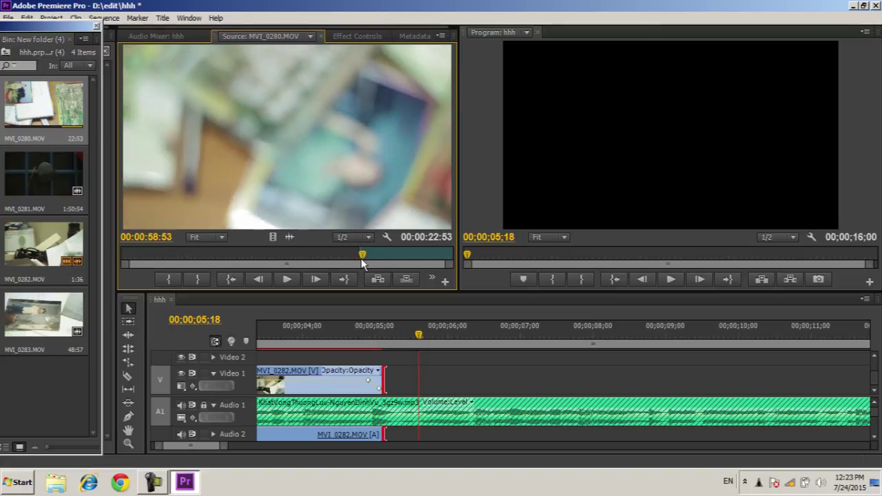
key("i")
left_click_drag(367, 257, 390, 265)
key("o")
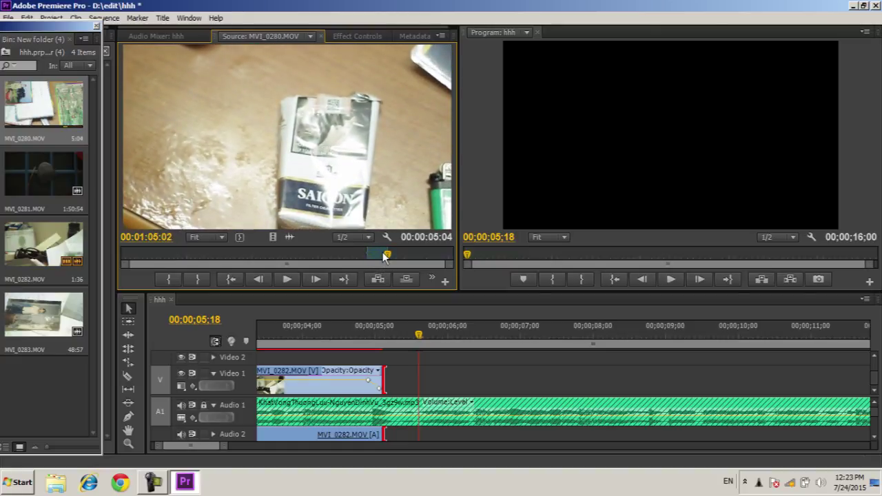
Step: Place the marked MVI_0280.MOV section on Video 1 at 00;00;05;18 and scale its picture to fill the frame
left_click_drag(344, 237, 421, 379)
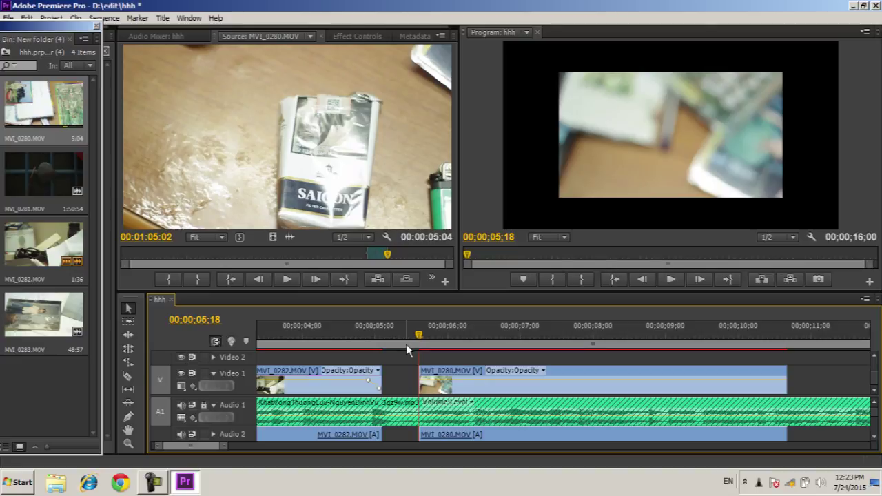
left_click(484, 391)
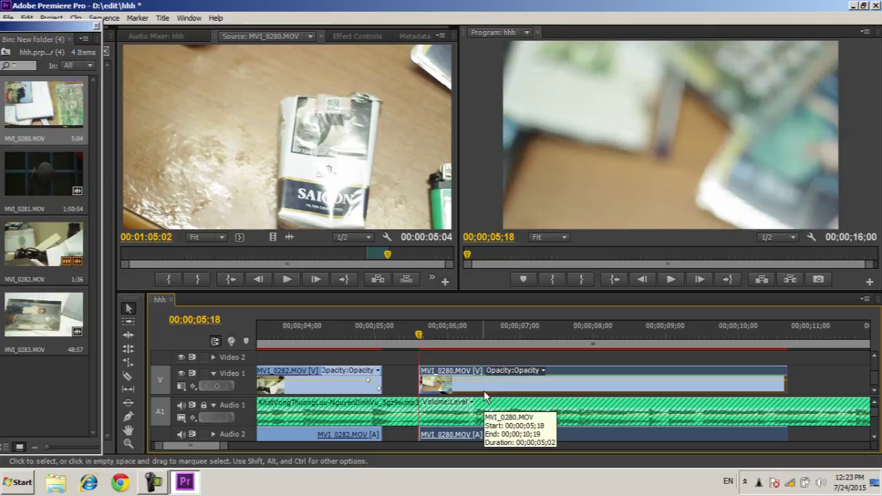
Step: Add an opacity fade-in to the MVI_0280.MOV clip, from 0 at 00;00;05;18 up to a full-opacity keyframe at 00;00;05;29
key("Right")
key("Right")
key("Right")
key("Right")
key("Right")
key("Right")
key("Right")
key("Right")
key("Right")
key("Right")
key("Right")
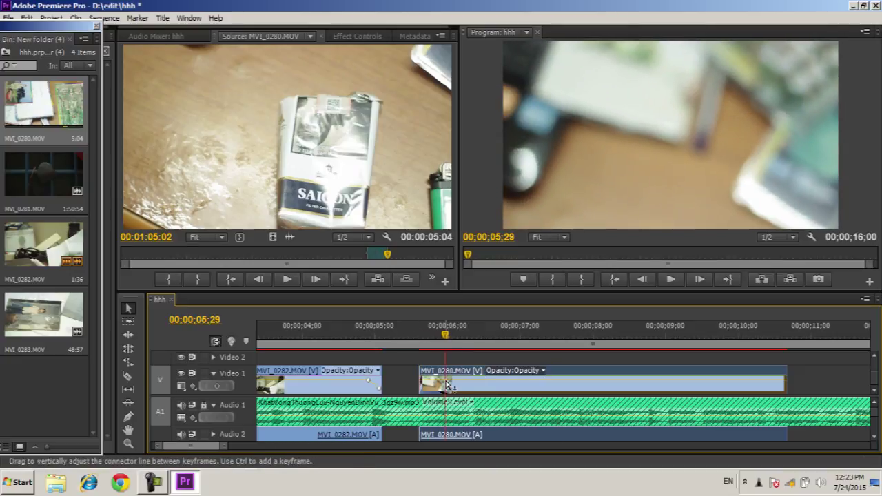
mouse_move(447, 384)
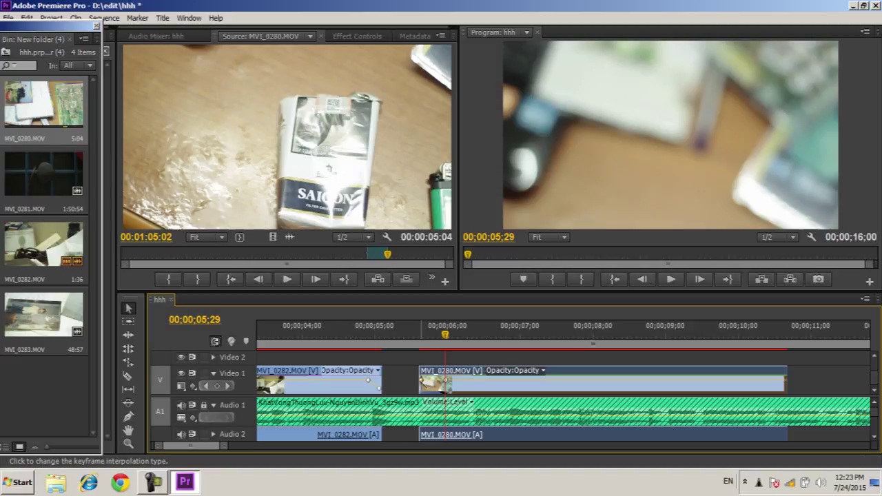
left_click_drag(423, 384, 423, 393)
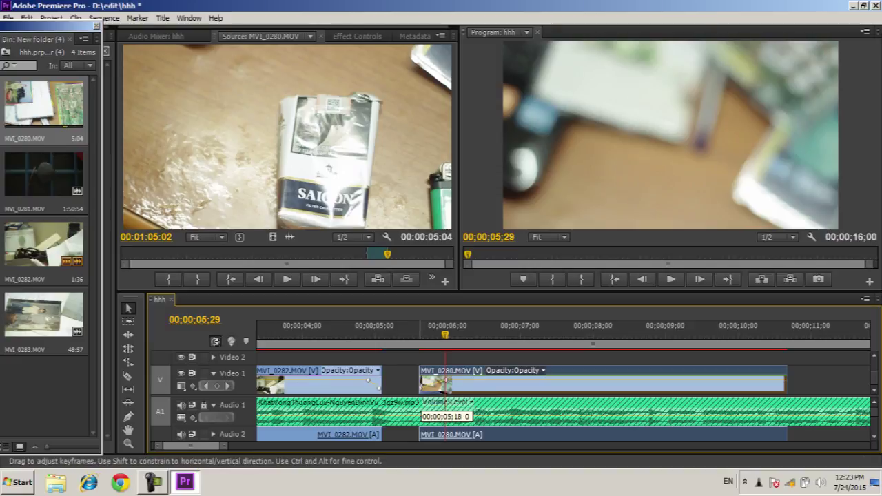
Step: Play the MVI_0280.MOV clip from its start twice to check the fade-in and listen for the cut point in the song
left_click(422, 335)
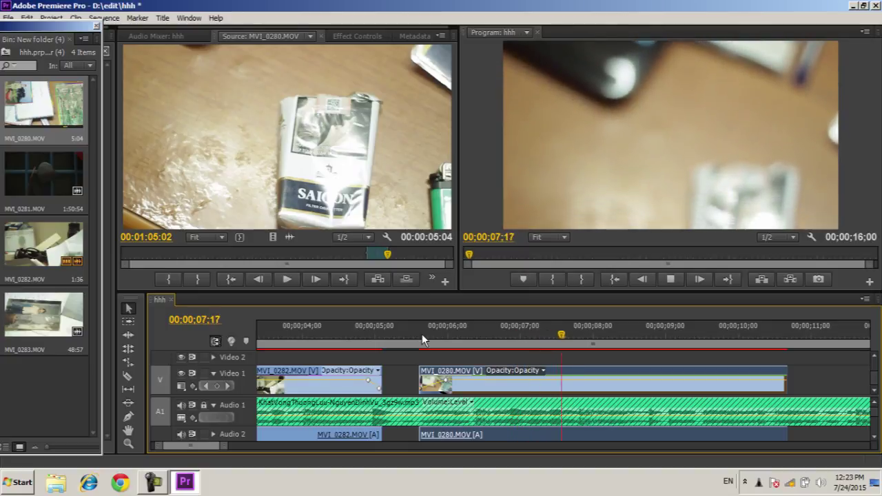
key("space")
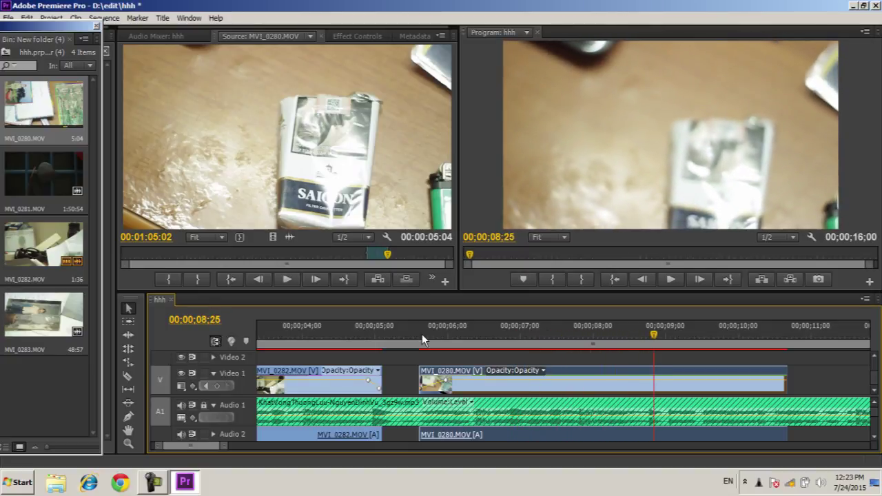
key("space")
key("space")
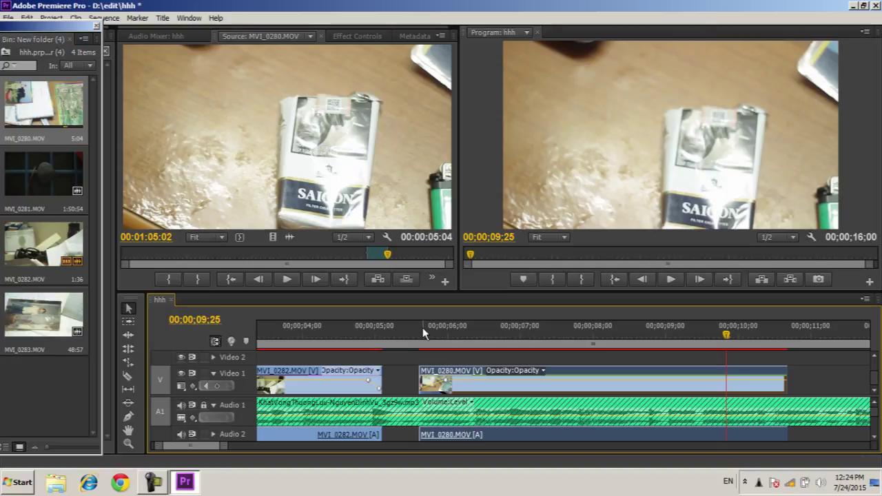
left_click(422, 327)
key("space")
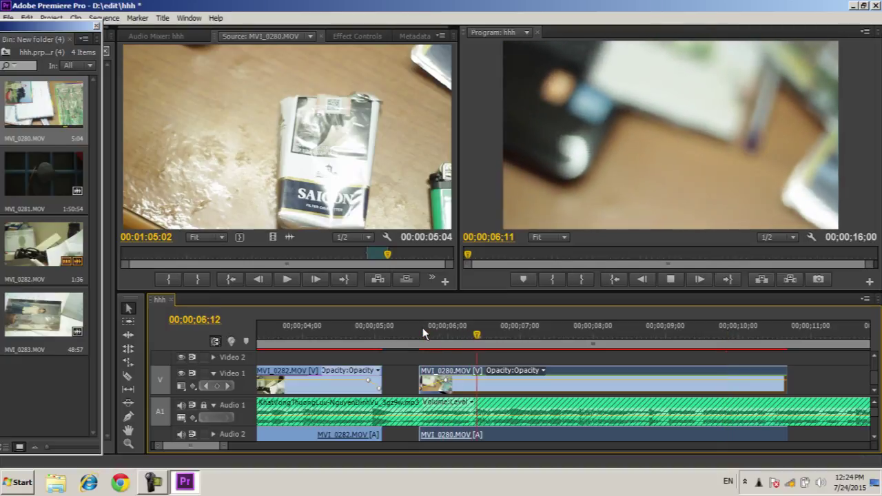
key("space")
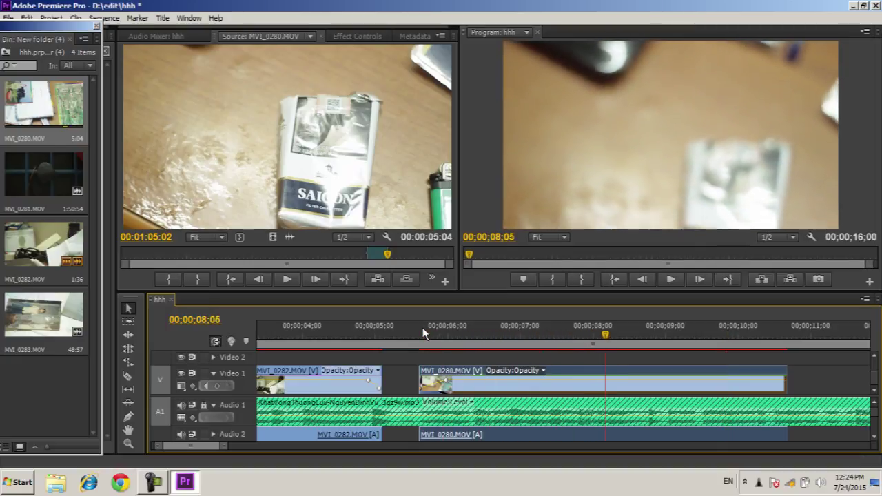
Step: Play through the MVI_0280 clip in the sequence and trim its end back to 00;00;07;24
left_click(422, 327)
key("space")
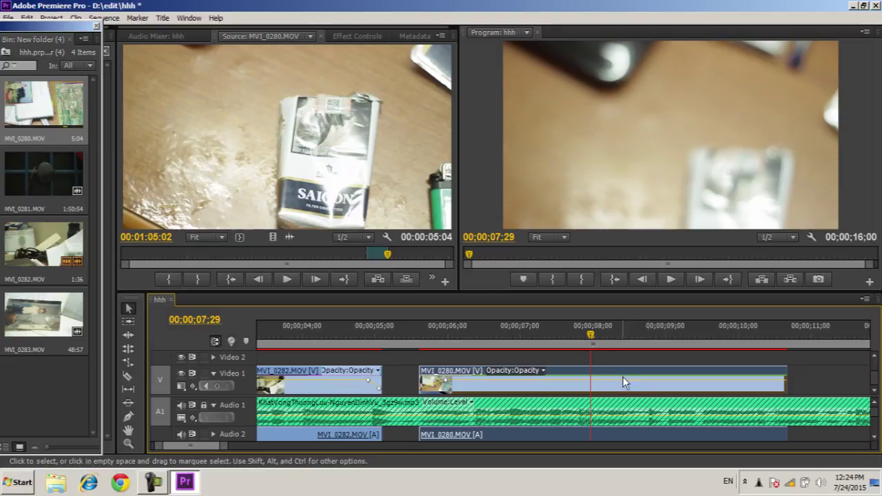
left_click(582, 346)
key("space")
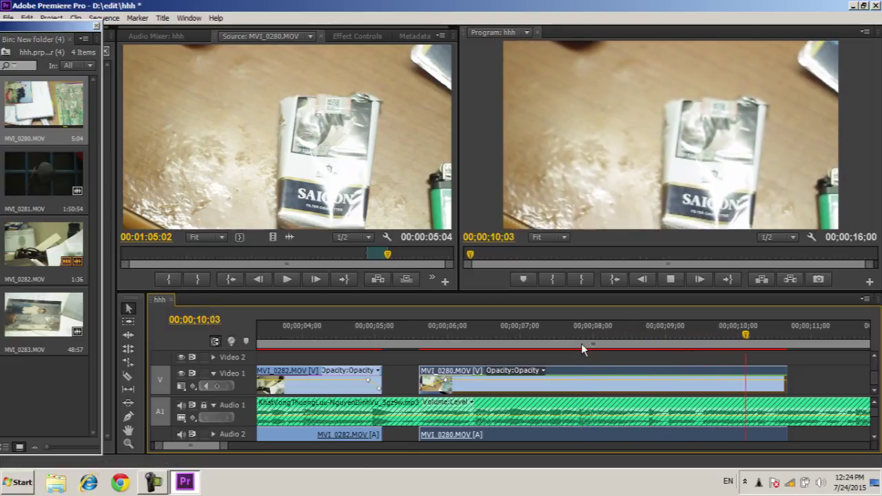
key("space")
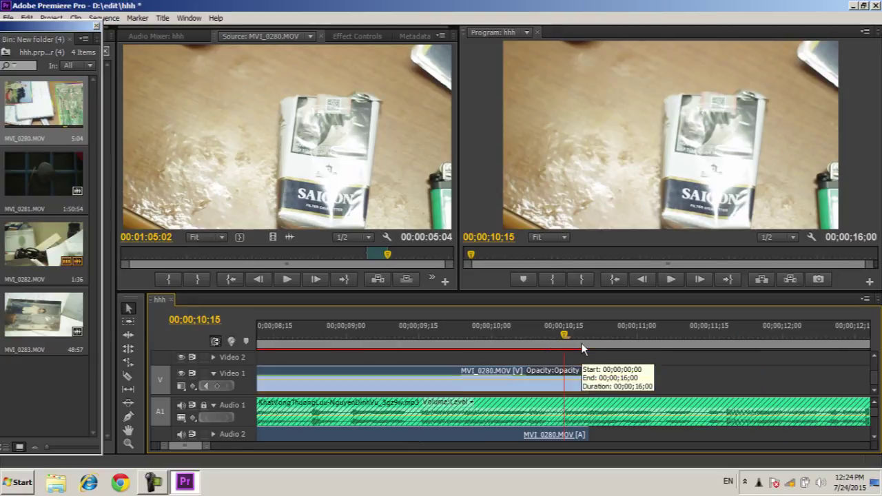
key("minus")
left_click(502, 333)
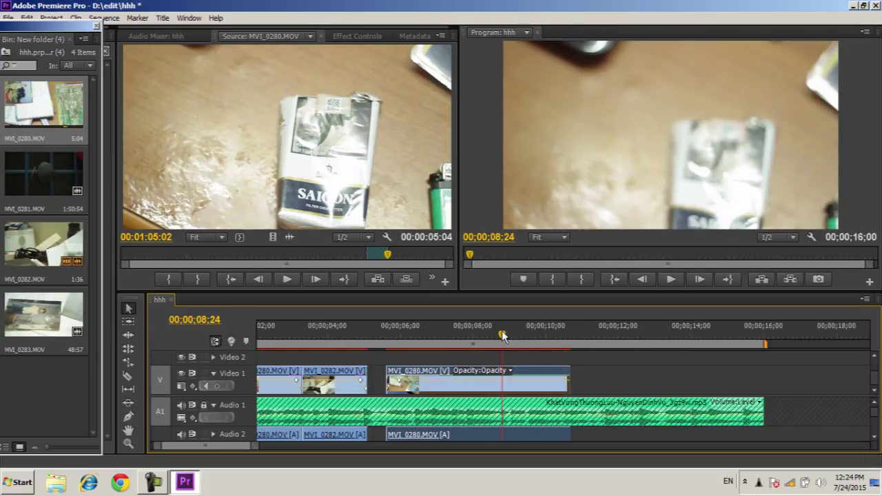
key("equal")
left_click(437, 336)
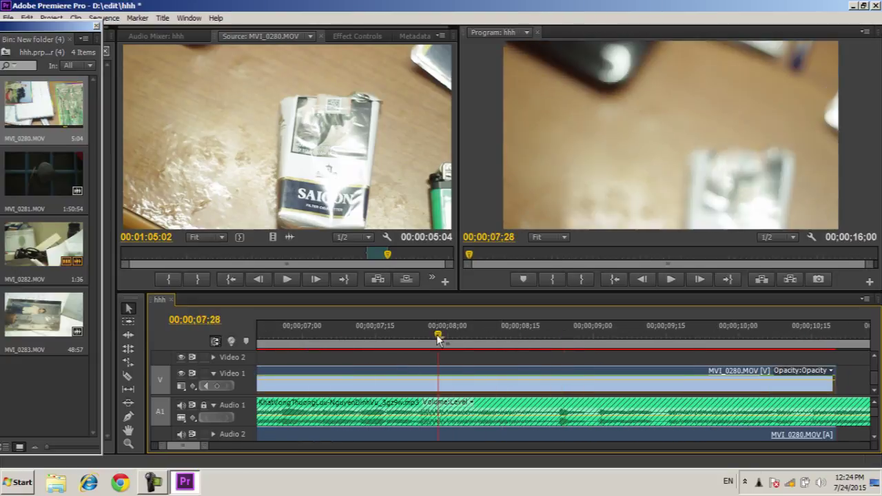
left_click_drag(437, 338, 417, 337)
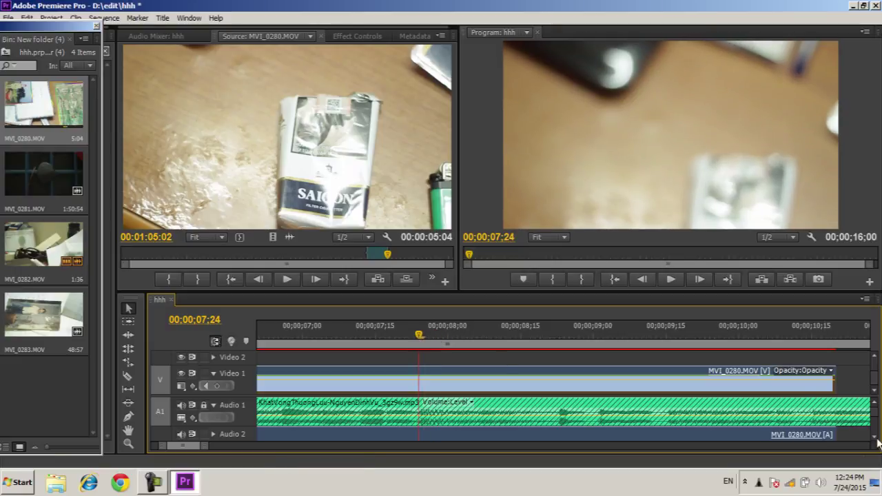
left_click_drag(832, 373, 418, 379)
Step: Play back the trimmed MVI_0280 clip in the sequence and scrub the source footage beyond its marked Out point
key("minus")
left_click(331, 336)
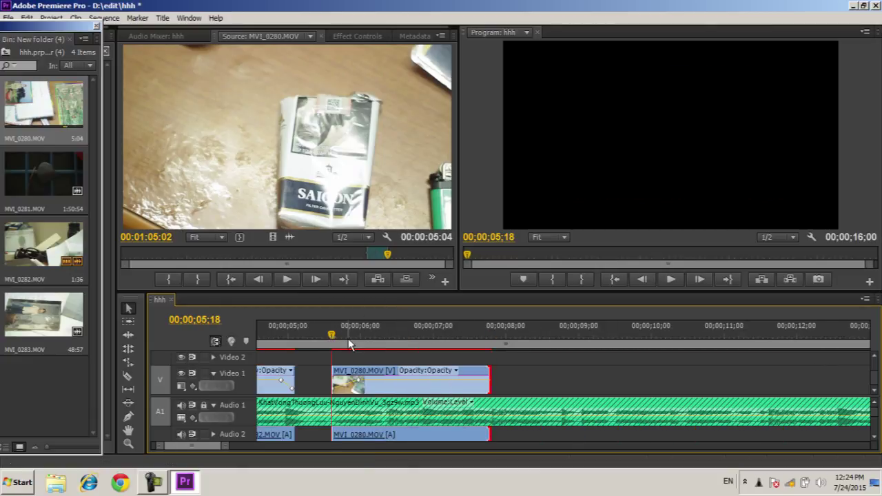
key("space")
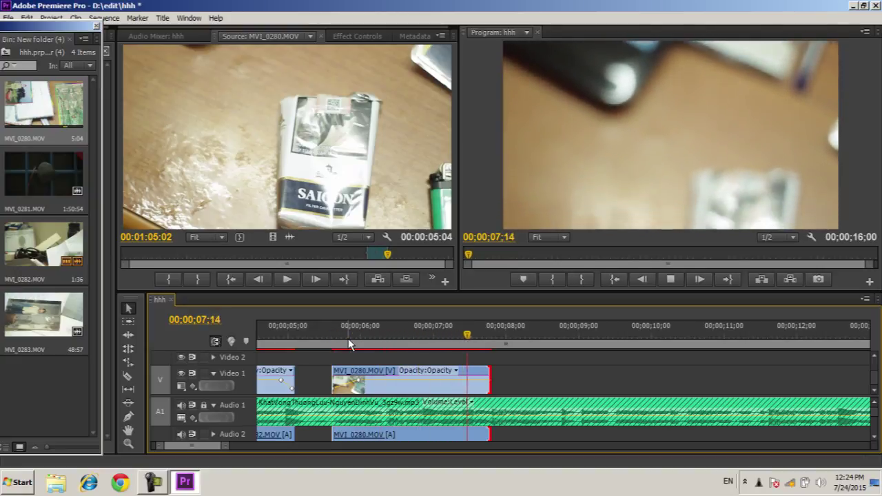
key("space")
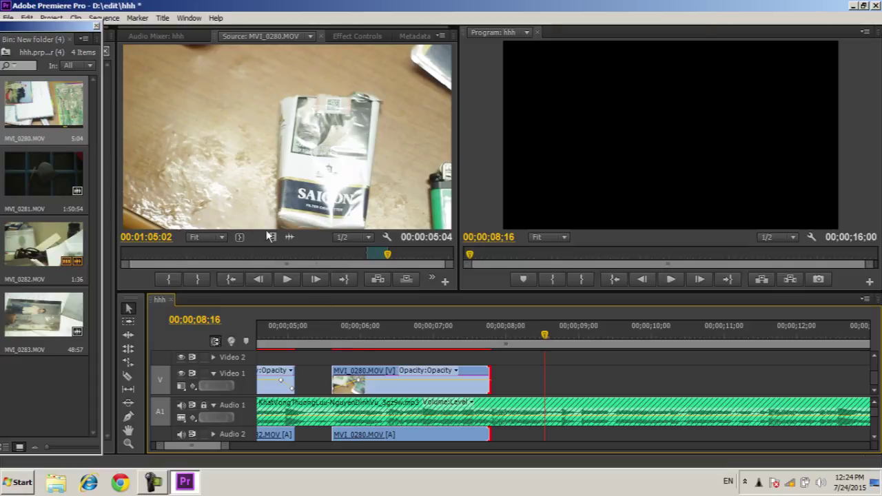
left_click_drag(387, 255, 396, 257)
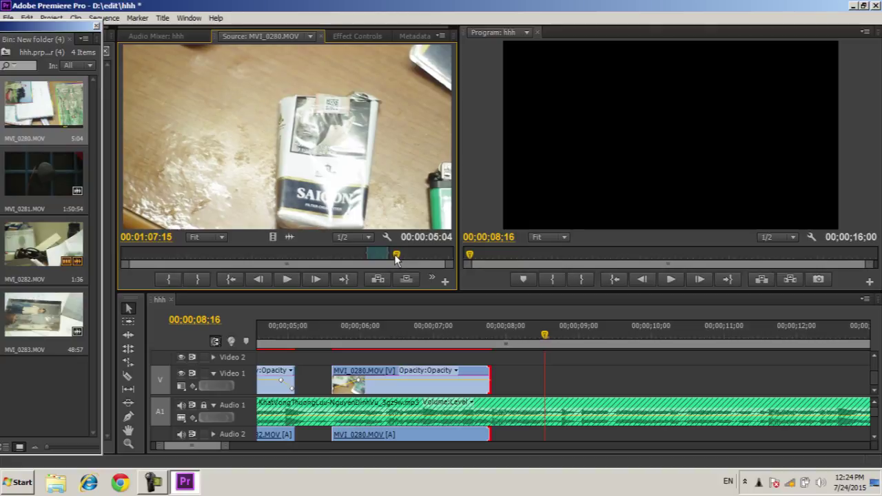
mouse_move(397, 257)
left_mouse_down()
mouse_move(412, 262)
mouse_move(392, 264)
left_mouse_up()
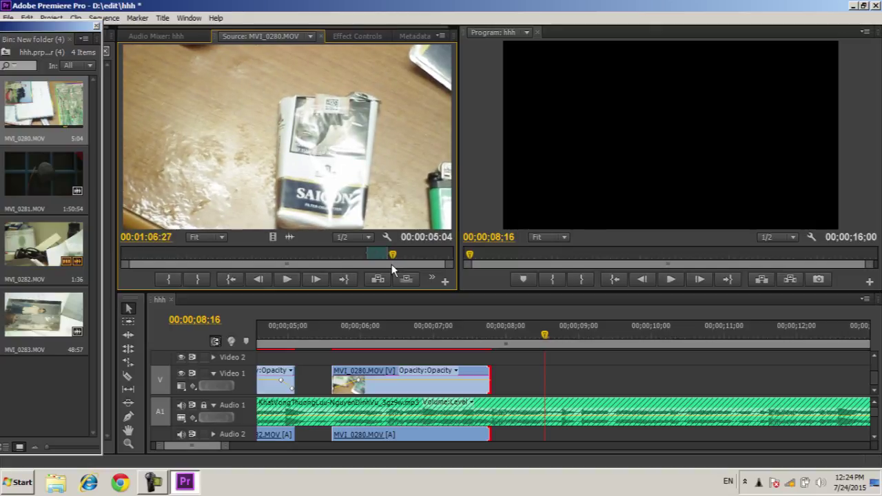
Step: Load MVI_0283.MOV as the source clip and mark its In point at 00:00:22:56
double_click(55, 305)
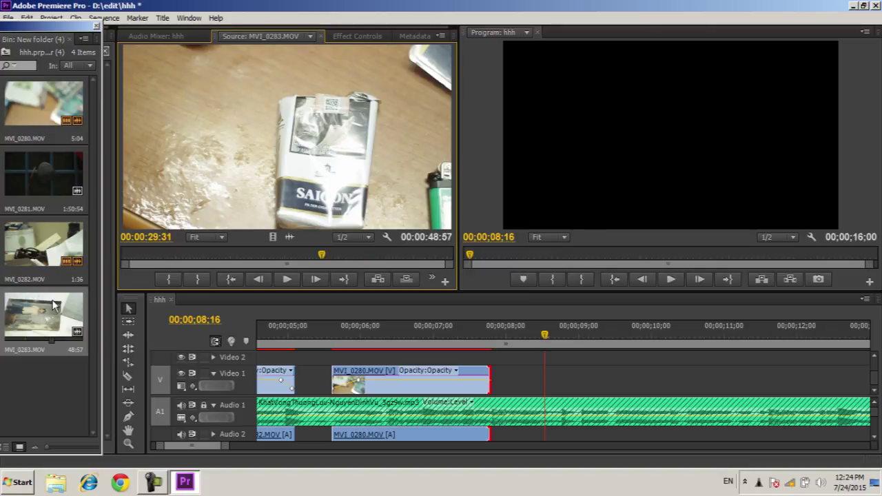
left_click_drag(322, 256, 279, 257)
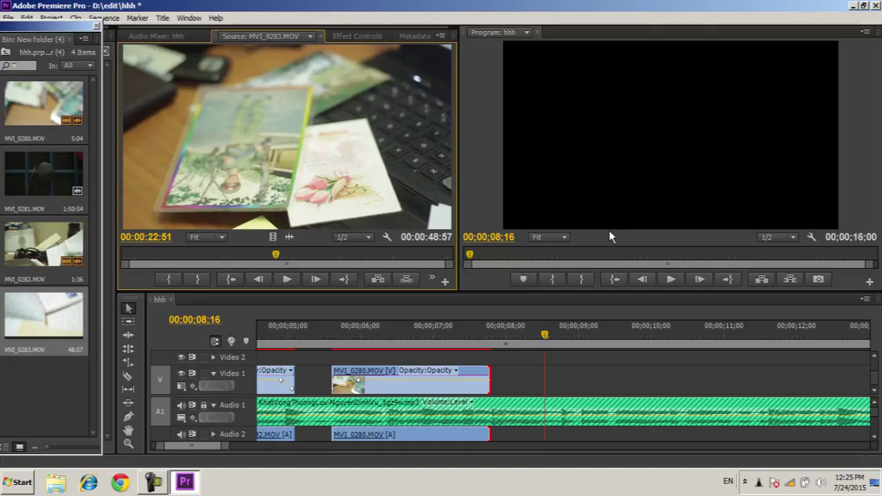
key("Right")
key("Right")
key("Right")
key("Right")
key("Right")
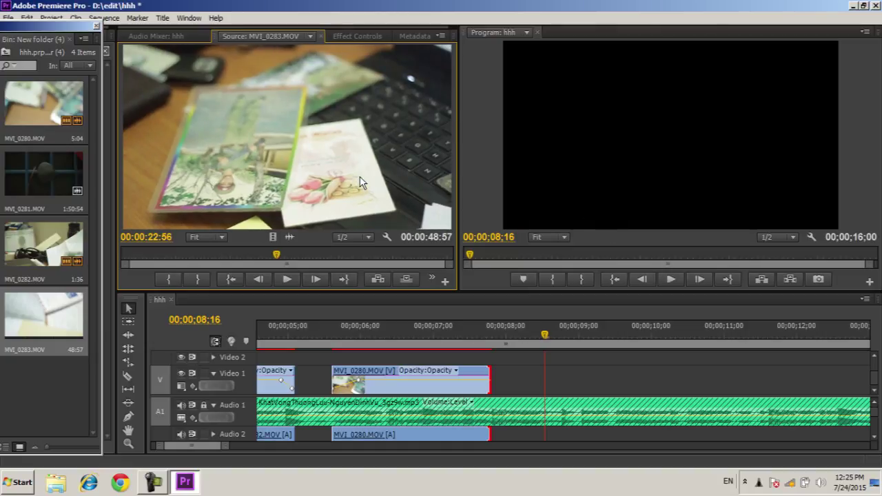
key("i")
key("Right")
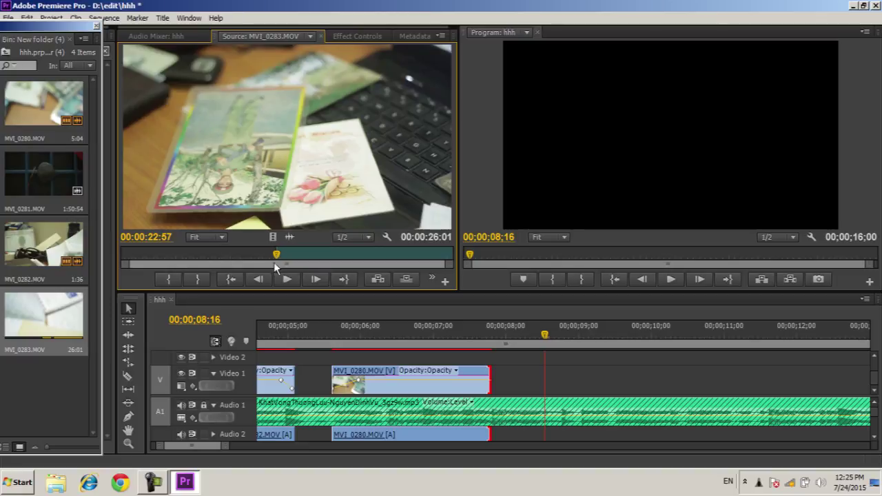
Step: Mark the MVI_0283 Out point at 00:00:24:17 and place the segment on Video 1 directly after the MVI_0280 clip
left_click_drag(276, 255, 288, 258)
key("o")
left_click_drag(293, 169, 518, 385)
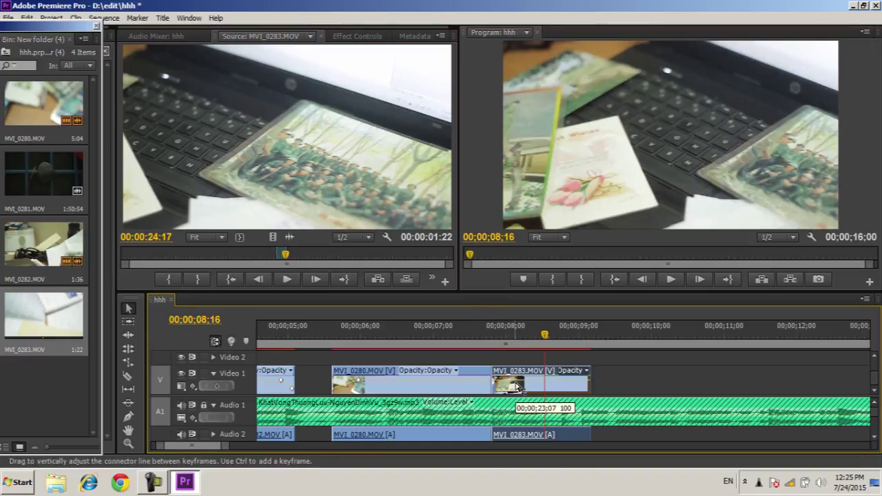
Step: Shorten the MVI_0283 clip from its start and close the gap after MVI_0280 so it ends at 00;00;08;24
key("space")
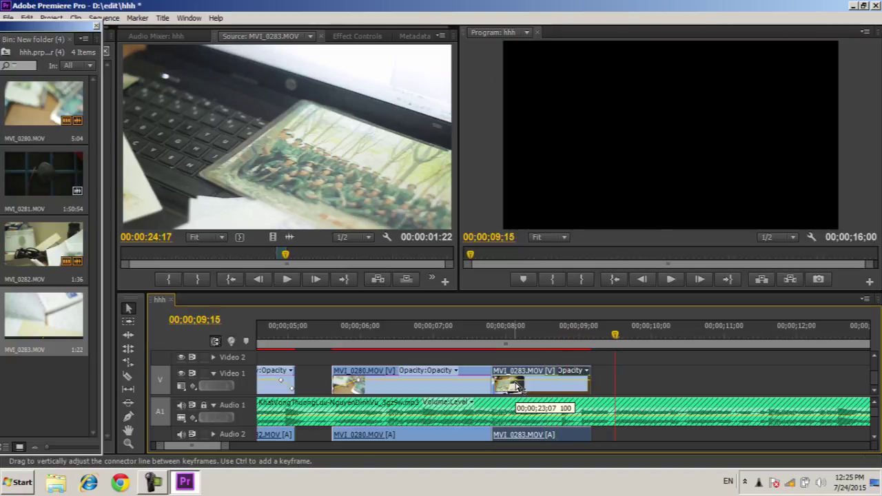
left_click(483, 333)
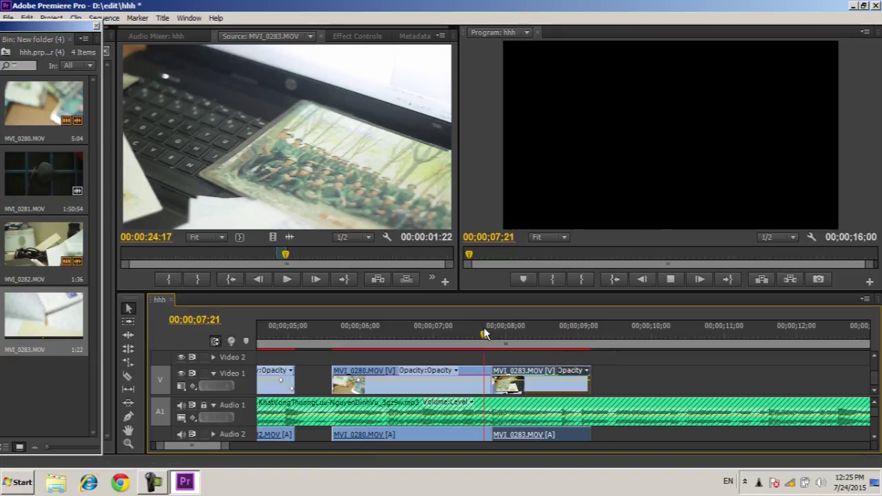
key("space")
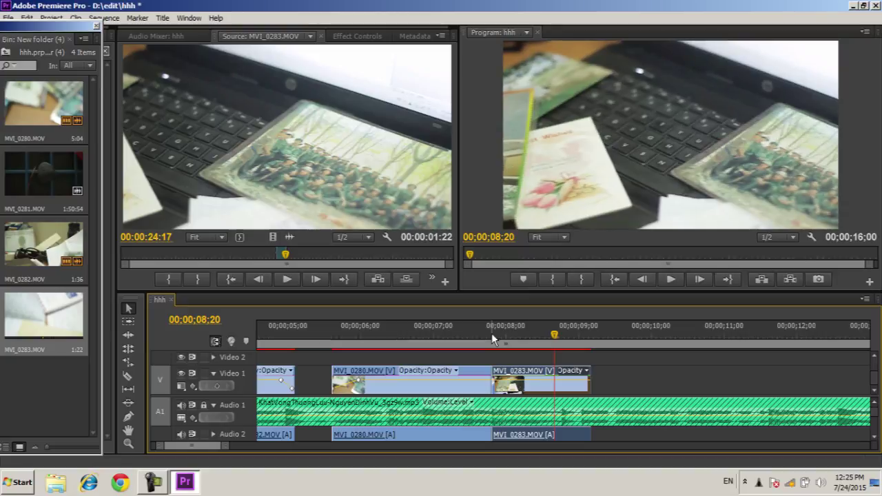
left_click(557, 336)
left_click_drag(559, 337, 564, 337)
left_click_drag(508, 377, 525, 377)
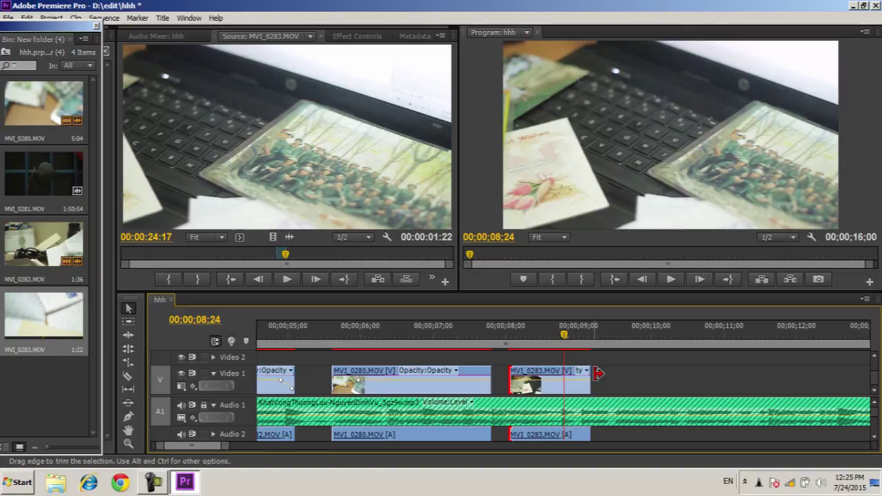
left_click_drag(598, 373, 552, 395)
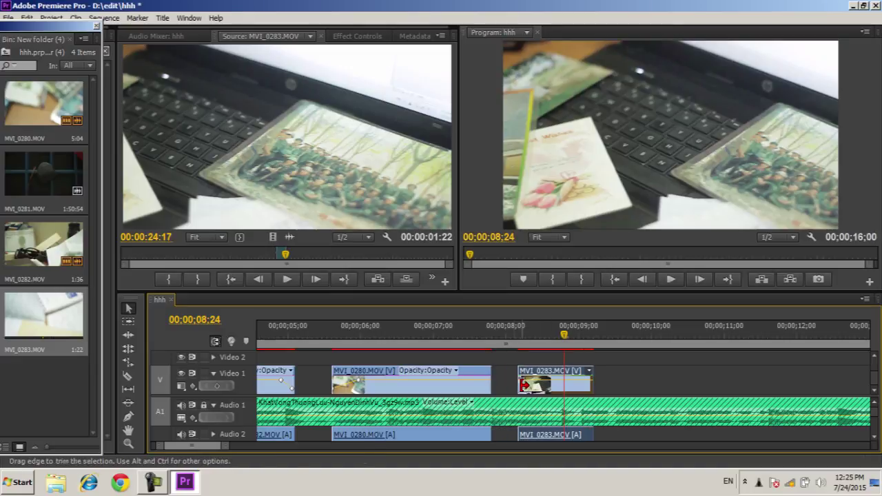
right_click(511, 384)
left_click(522, 390)
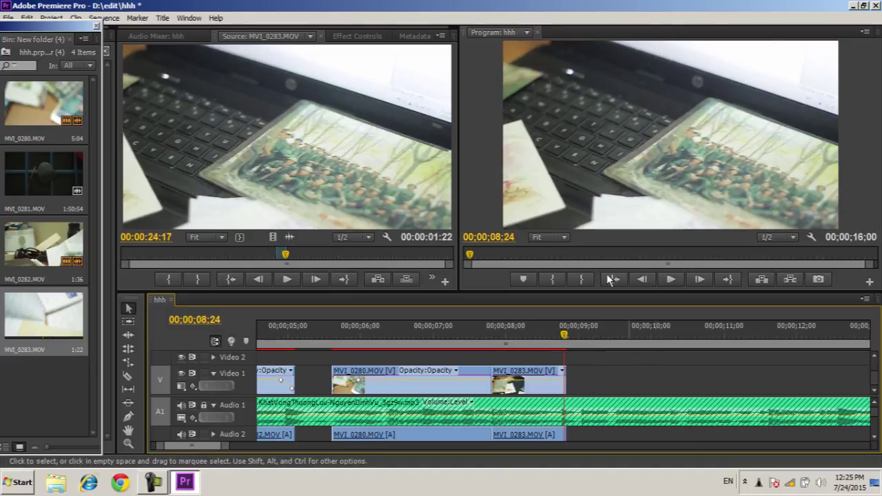
Step: Play back the cut from the MVI_0280 clip into the MVI_0283 clip several times to check its timing against the music
left_click(501, 332)
left_click_drag(501, 332, 479, 335)
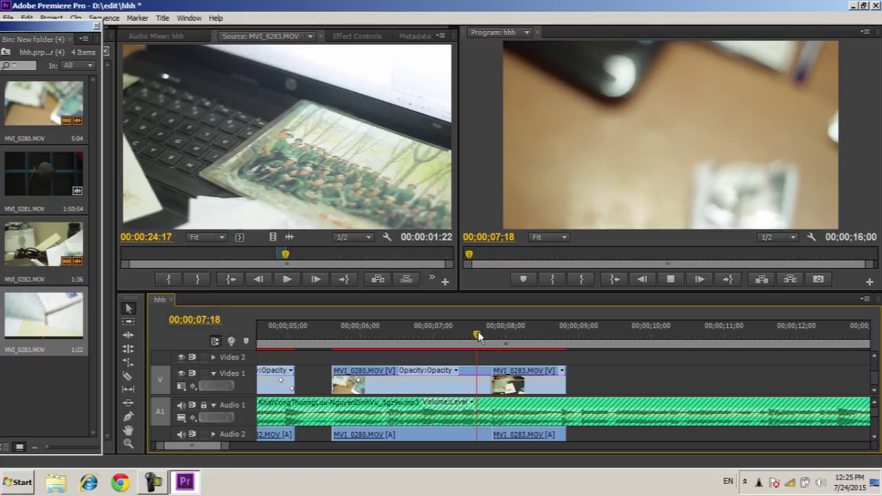
key("space")
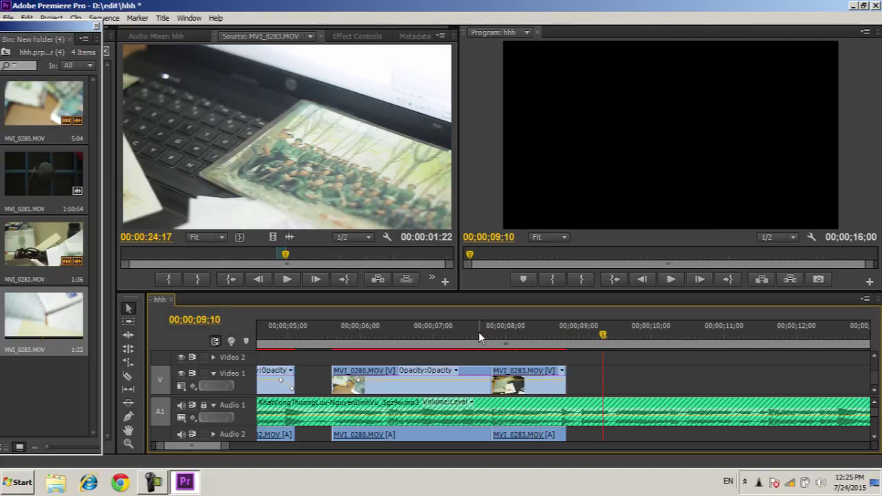
left_click(478, 331)
key("space")
left_click(479, 333)
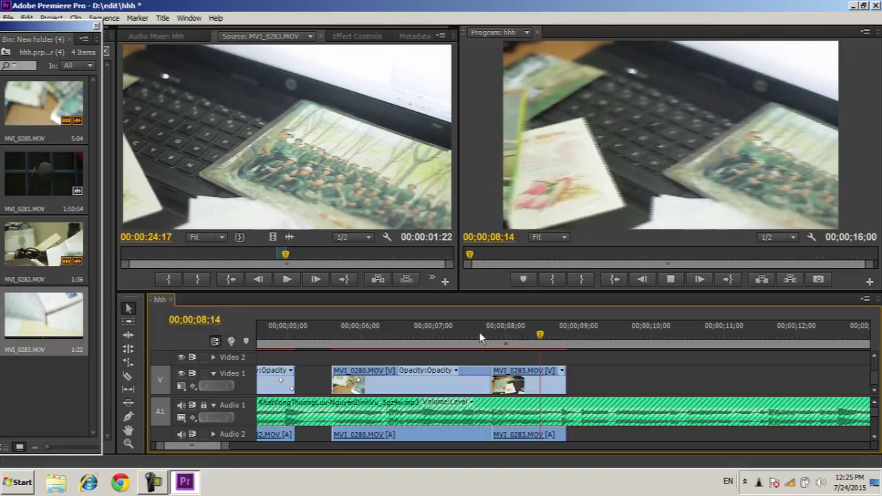
key("space")
key("space")
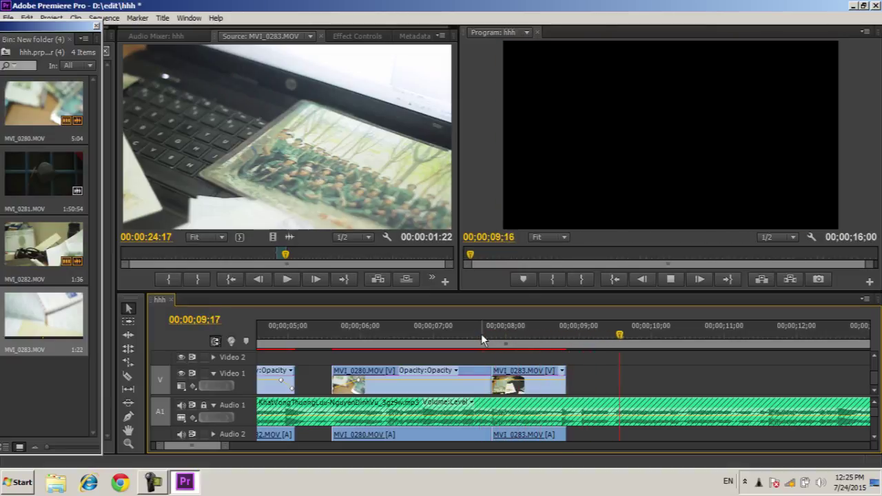
key("space")
key("space")
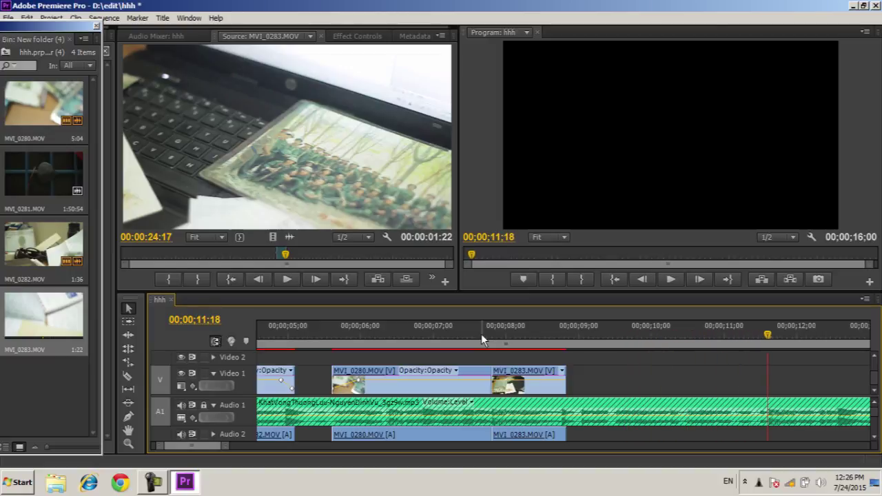
Step: Listen to the music from the end of the MVI_0283 clip onward to judge the timing of the next cut
left_click(565, 344)
key("space")
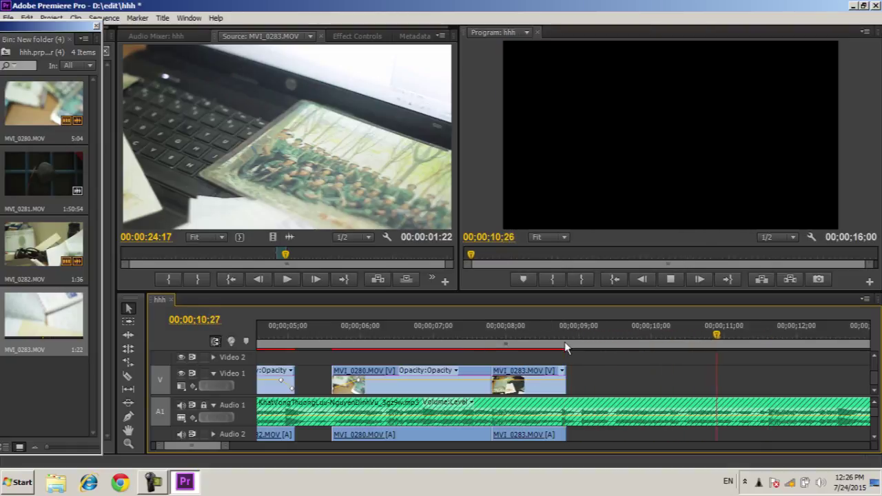
left_click(565, 341)
key("space")
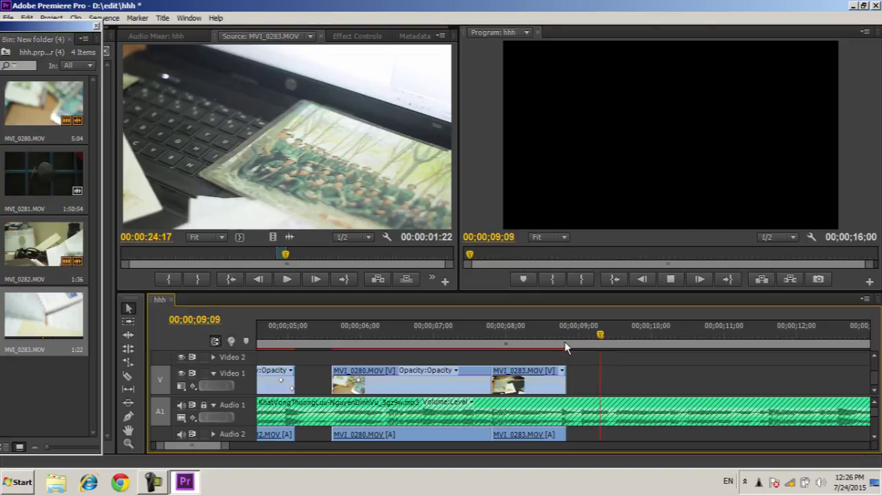
key("space")
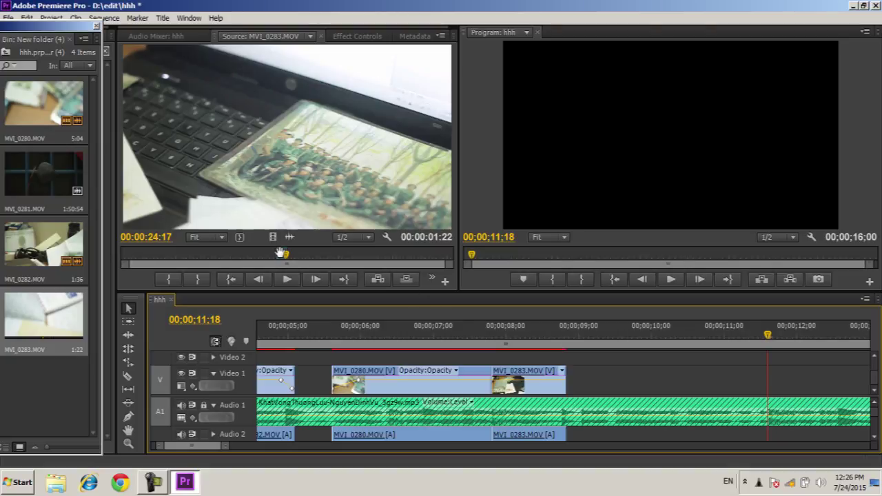
Step: Mark the handwritten-letter shot in MVI_0283 from 00:00:31:03 to 00:00:32:34 and place it on Video 1 directly after the last clip
key("ctrl+s")
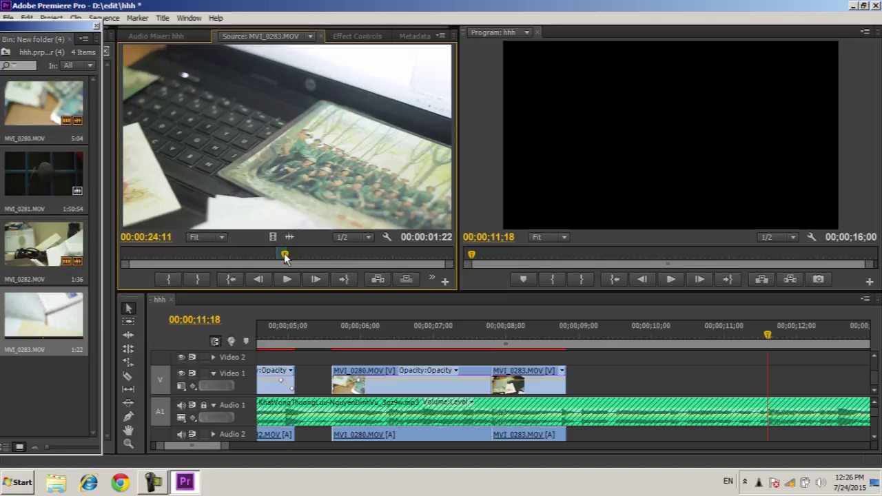
left_click_drag(284, 257, 331, 265)
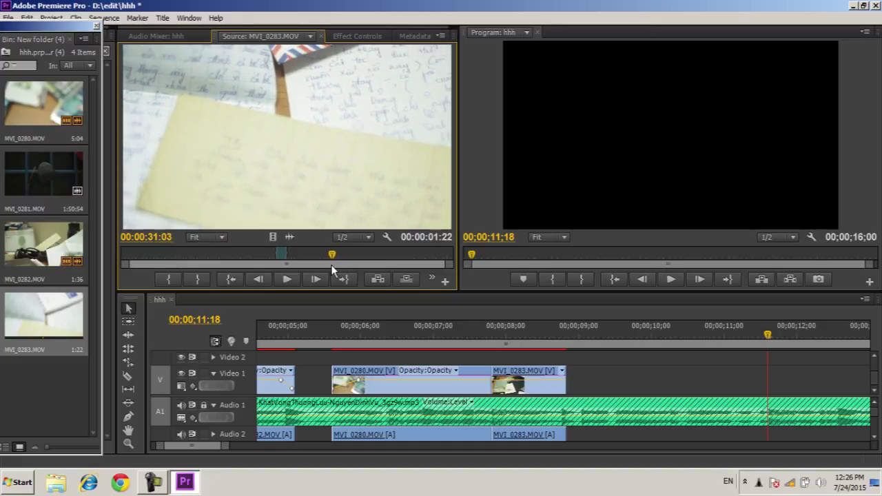
key("i")
key("space")
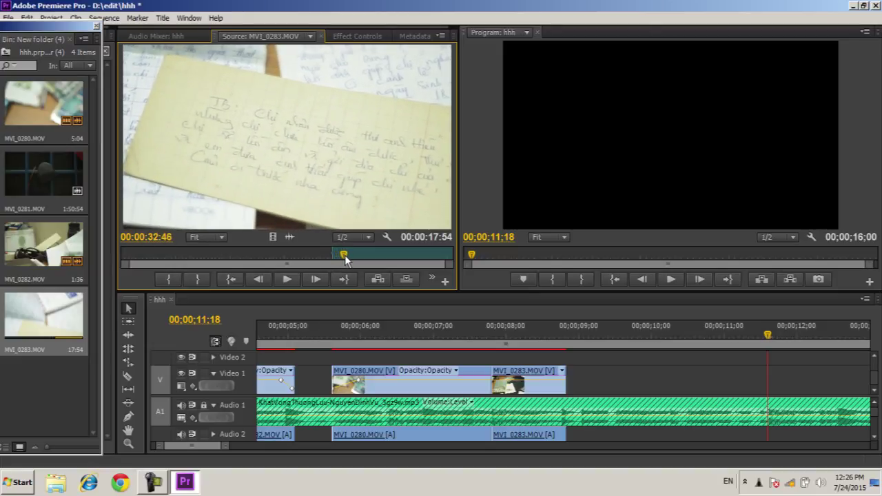
left_click_drag(345, 256, 343, 259)
key("o")
left_click_drag(321, 164, 575, 412)
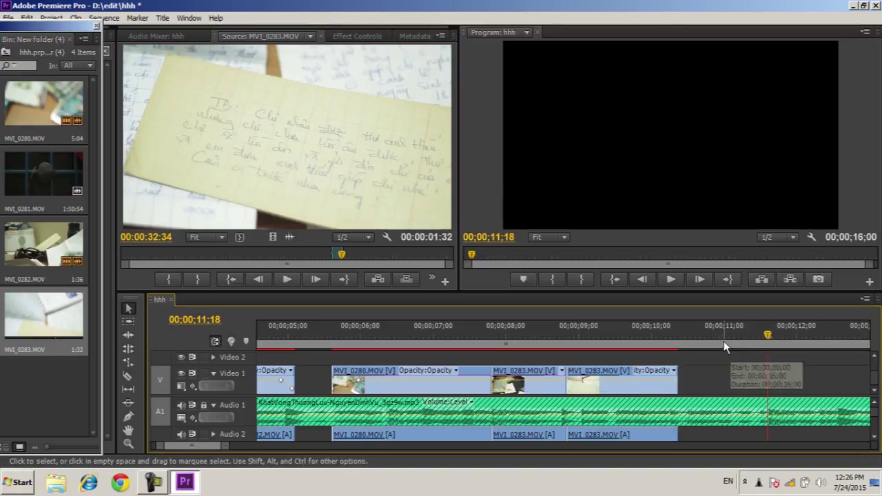
left_click(650, 387)
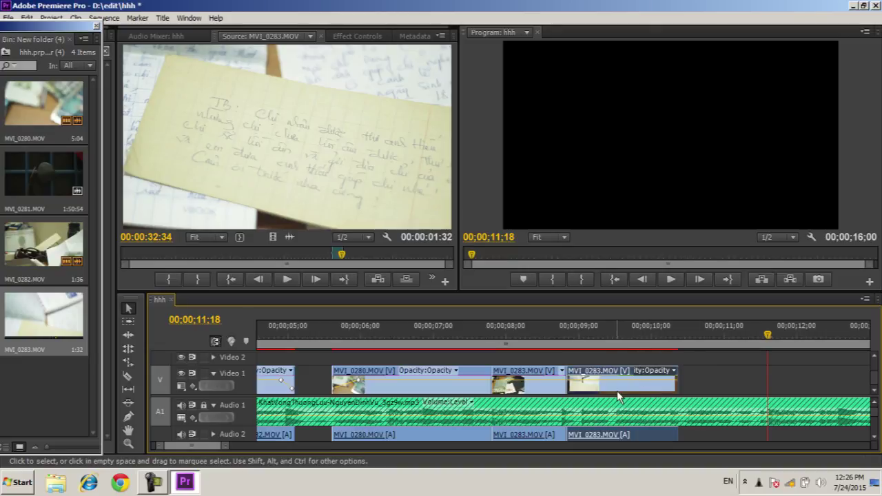
Step: Slow the handwritten-letter MVI_0283 clip on Video 1 to 60% speed and extend its end to the playhead at 00;00;11;18
mouse_move(606, 385)
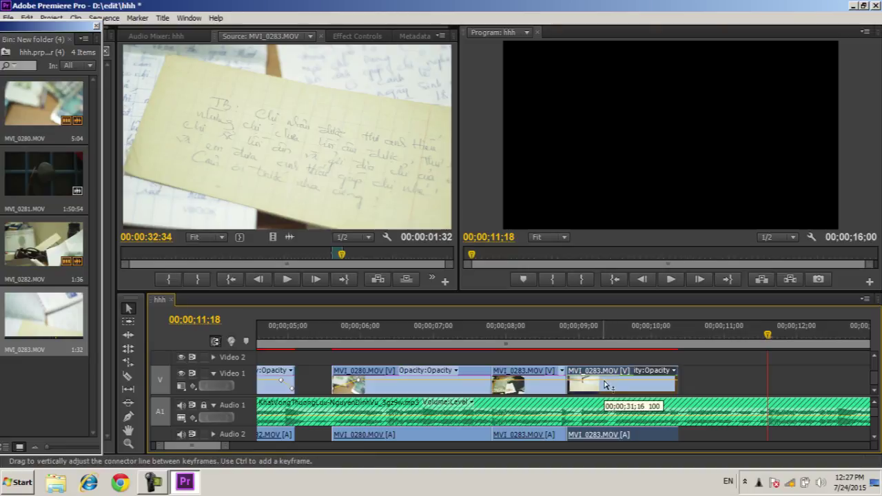
right_click(607, 384)
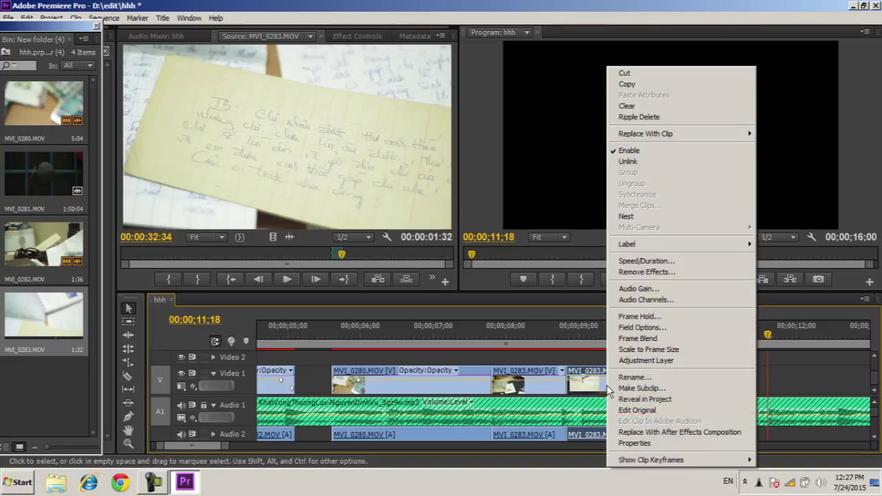
left_click(647, 261)
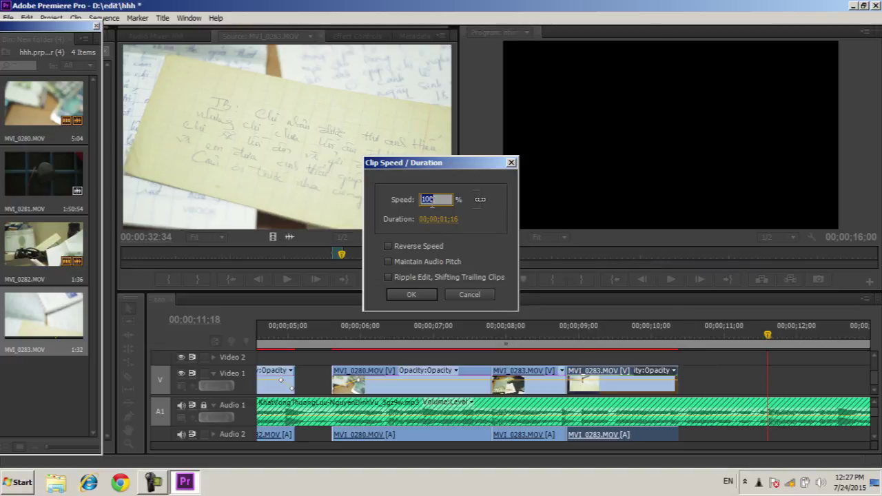
type("50")
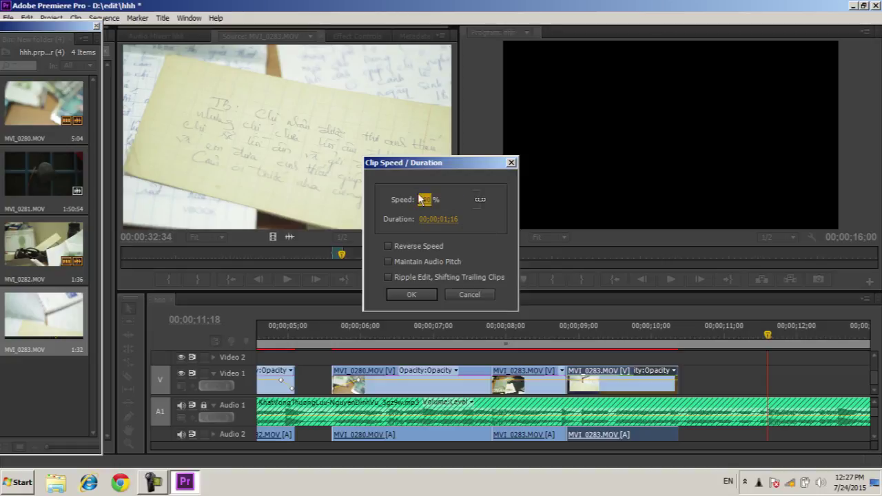
type("0")
left_click(436, 202)
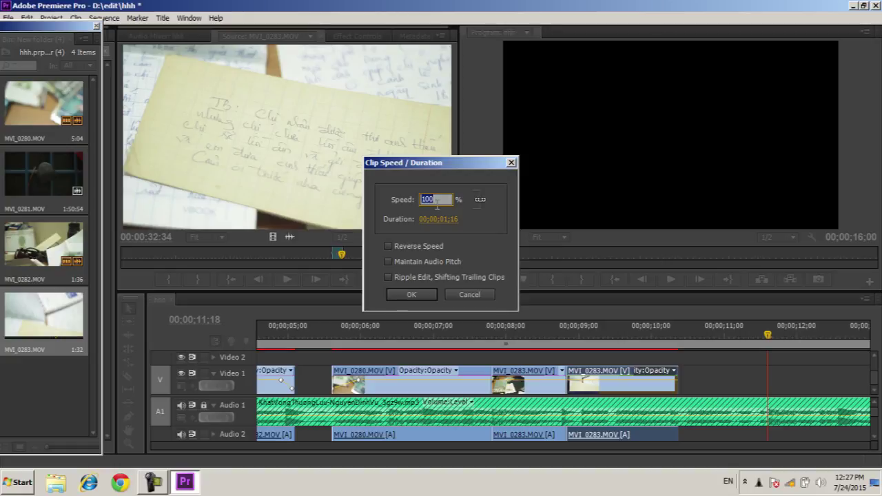
type("60")
key("Return")
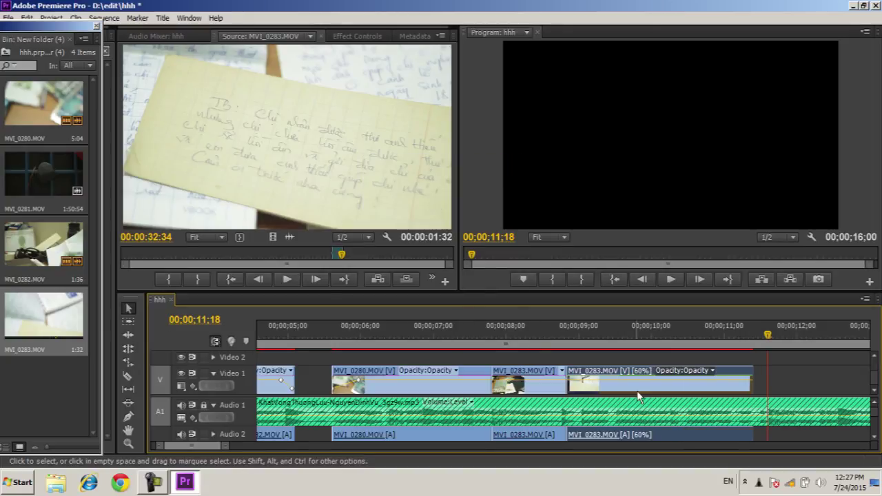
left_click_drag(748, 383, 749, 384)
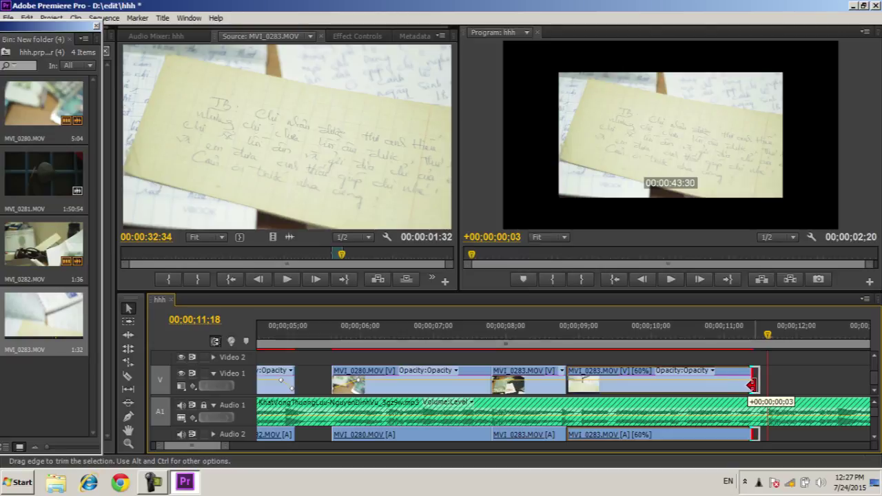
left_click_drag(751, 384, 755, 385)
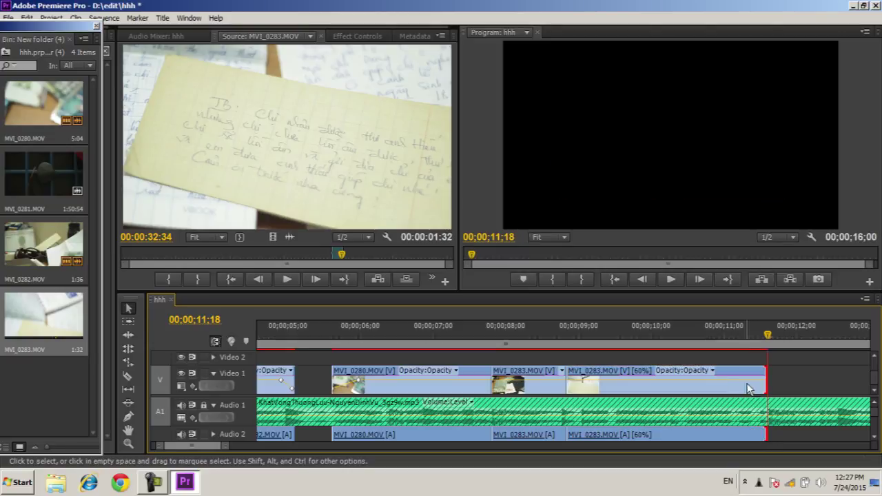
Step: Play back the slowed handwritten-letter clip from 00;00;08;27 and listen to the music past its end to judge the timing
left_click(571, 334)
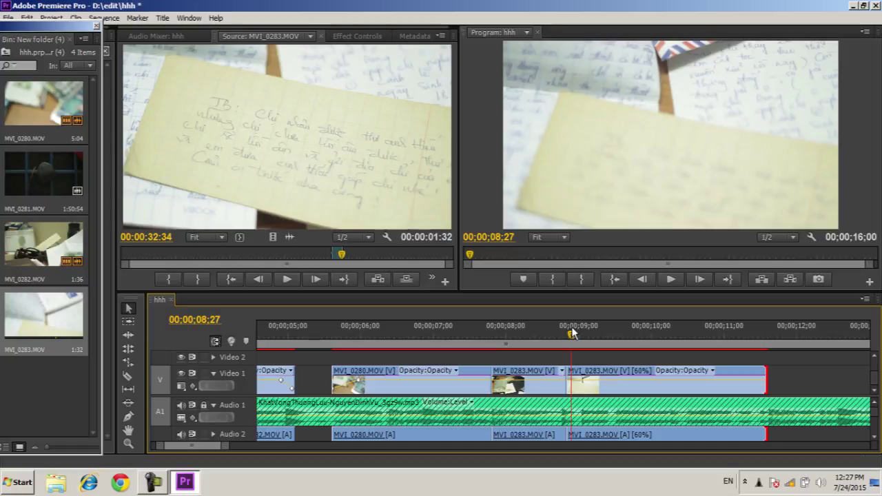
key("space")
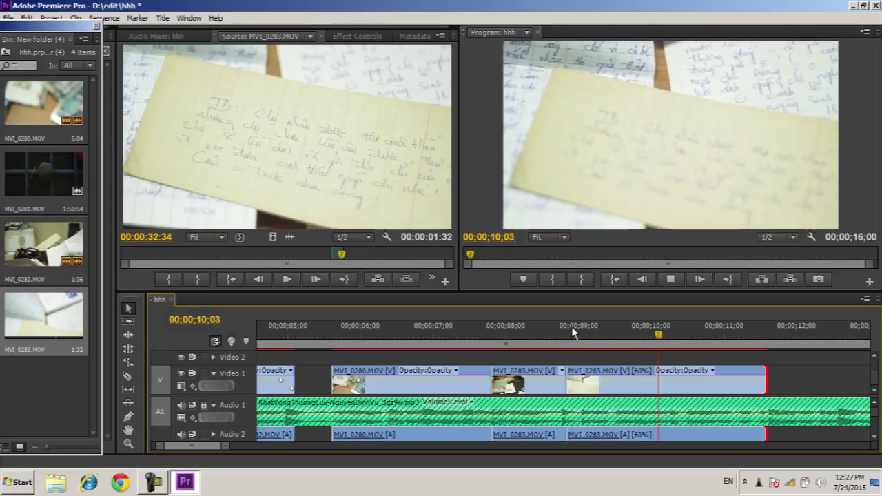
left_click(572, 334)
key("space")
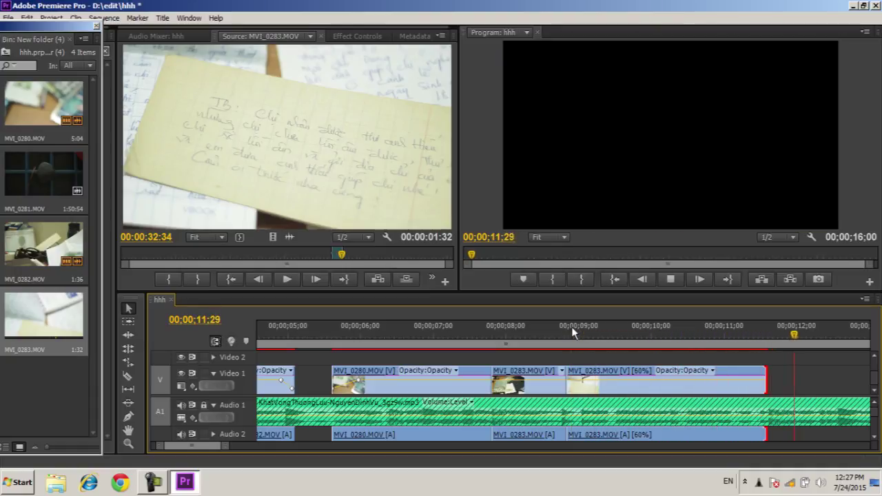
key("space")
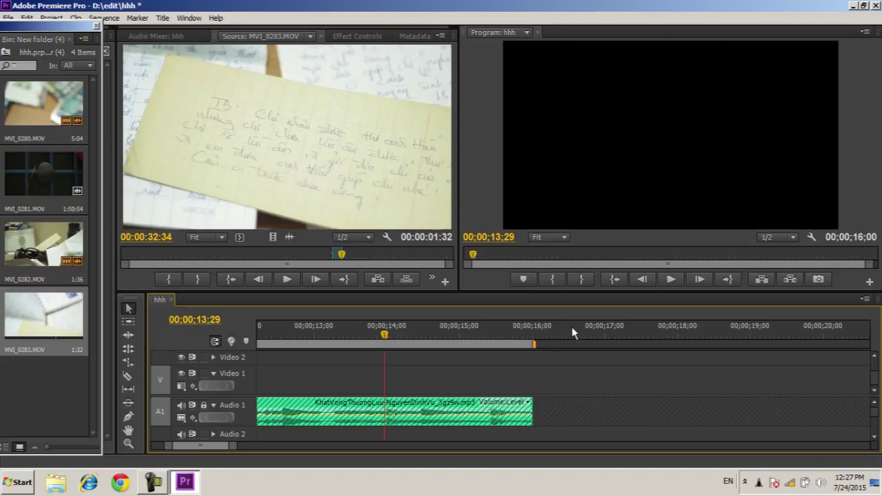
Step: Mark the air-mail envelope shot in MVI_0283 from 00:00:36:40 to 00:00:38:13 and place it on Video 1 directly after the handwritten-letter clip
scroll(572, 327, "up", 5)
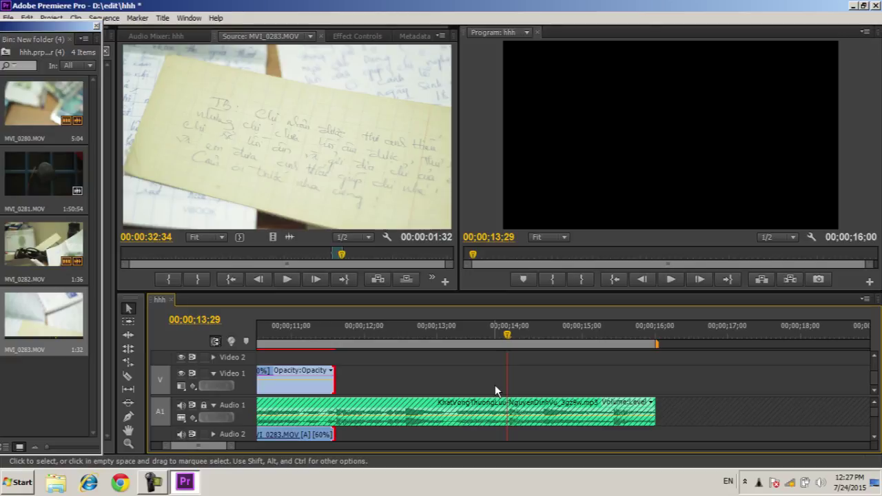
double_click(53, 308)
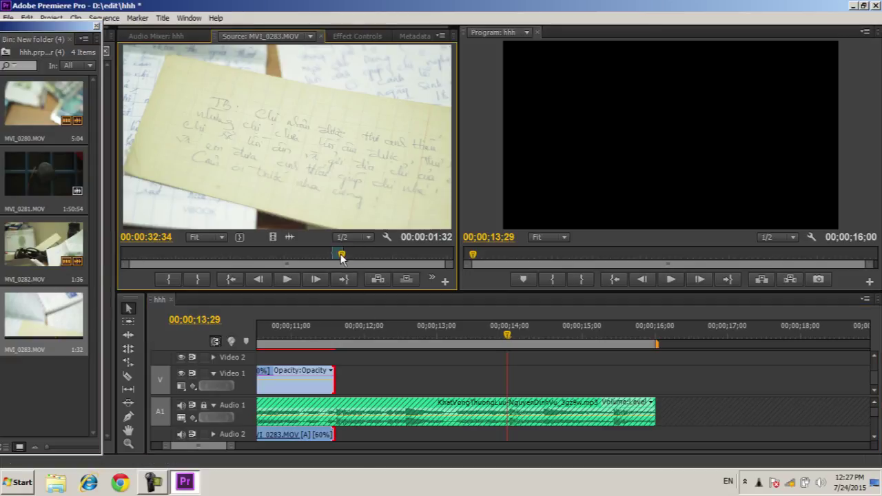
left_click_drag(341, 255, 368, 266)
key("i")
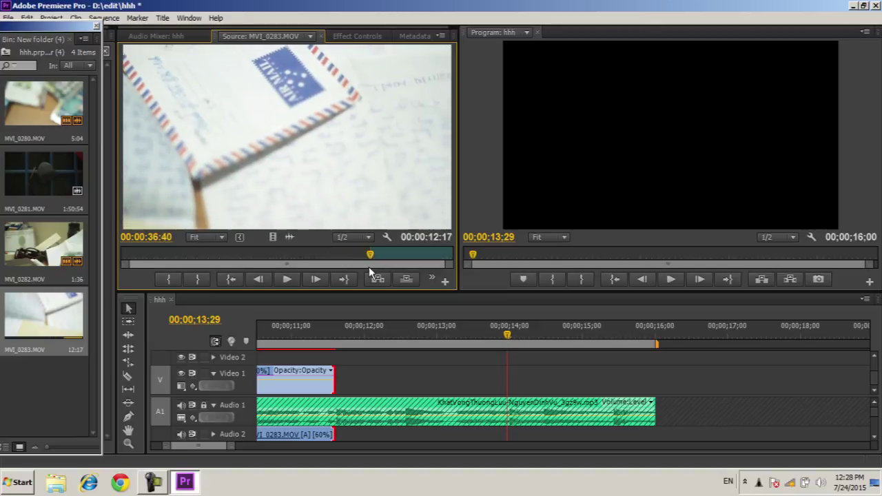
key("space")
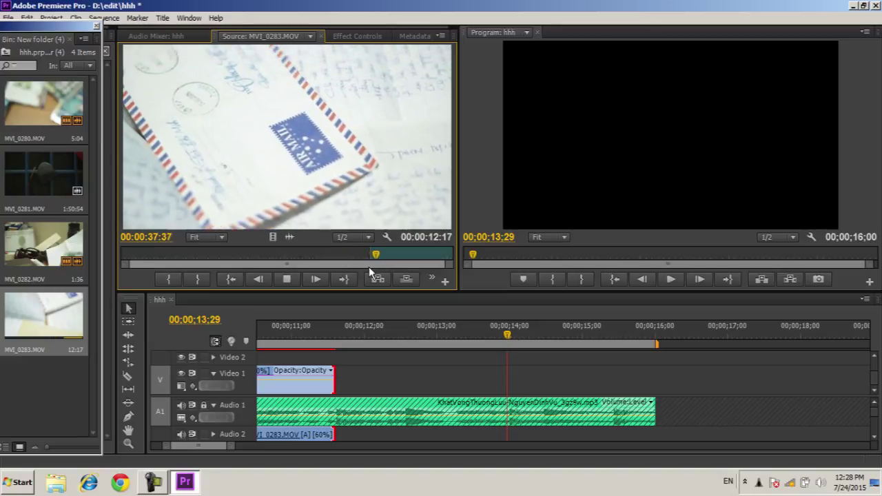
key("space")
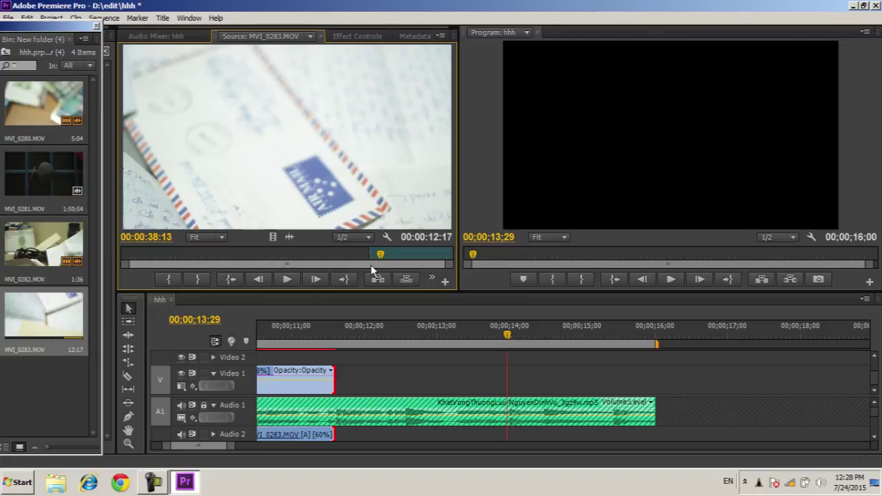
key("o")
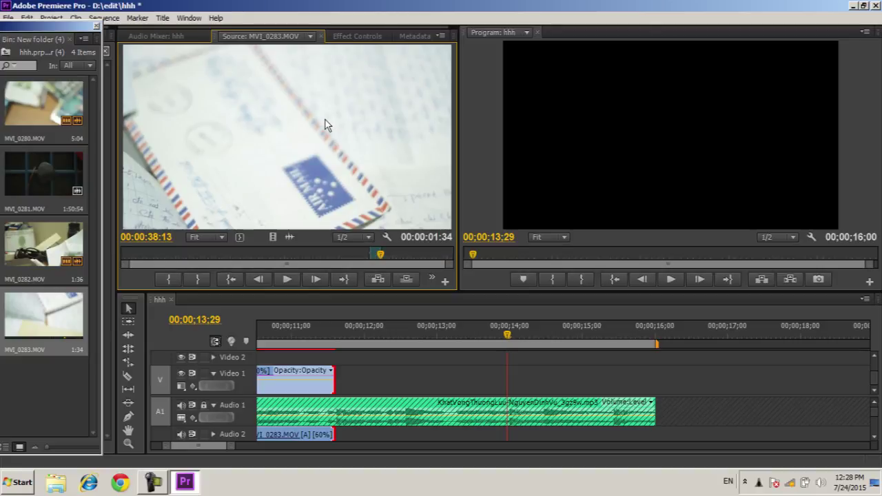
left_click_drag(324, 120, 401, 384)
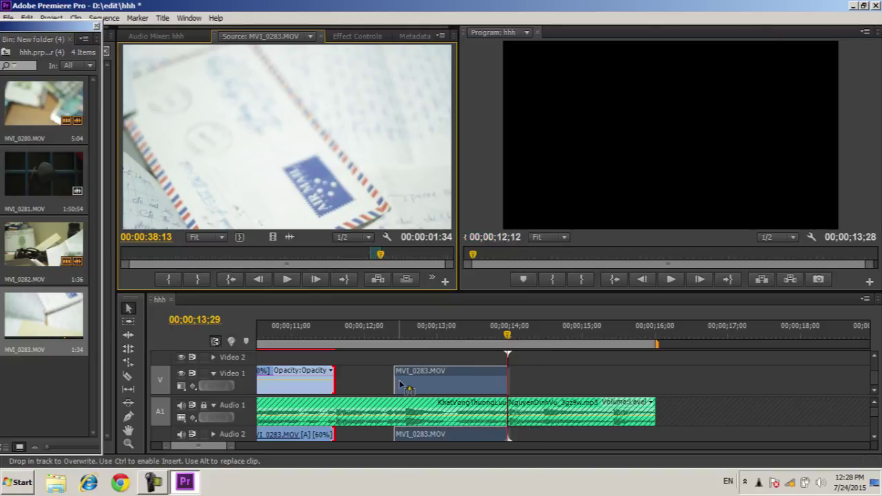
left_click_drag(403, 388, 344, 403)
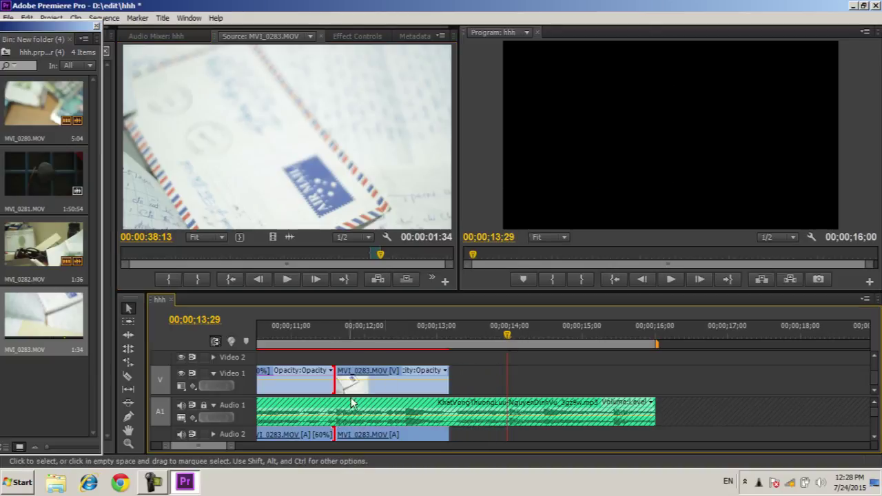
Step: Slow the air-mail envelope clip to 60% speed and trim its end back to about 00;00;14;00
left_click(386, 382)
left_click(397, 328)
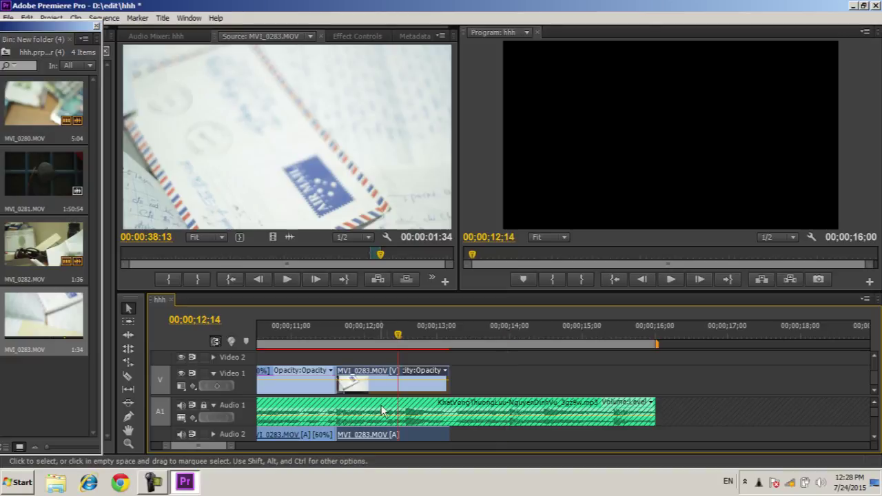
right_click(383, 393)
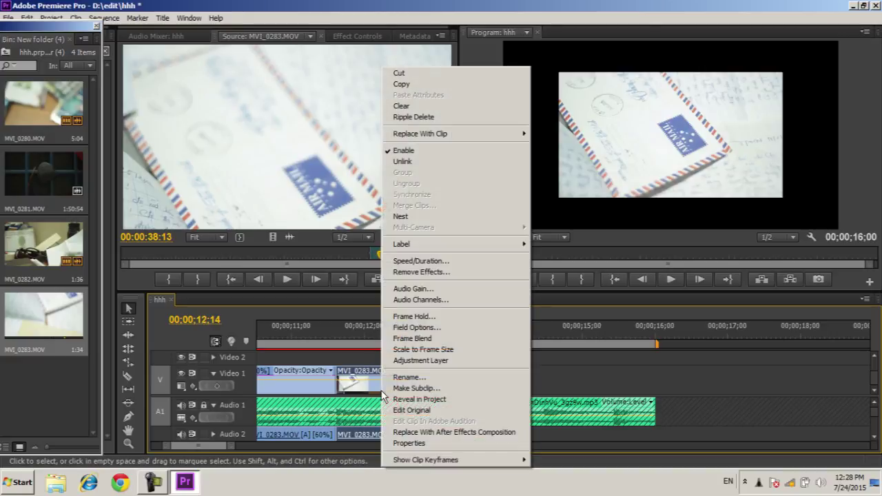
left_click(429, 262)
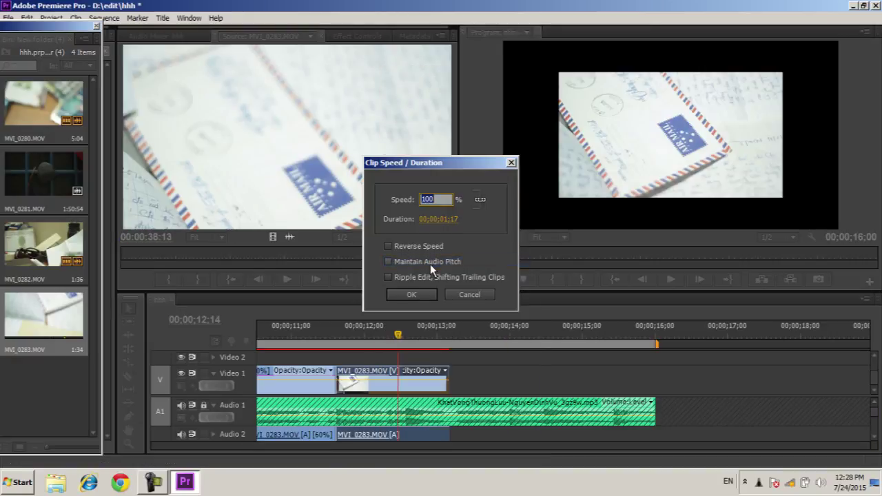
type("60")
key("Return")
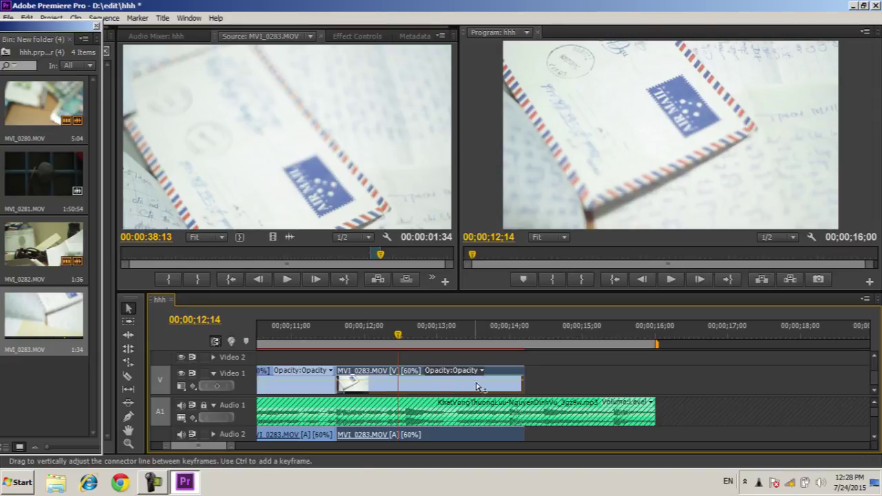
left_click_drag(517, 377, 509, 382)
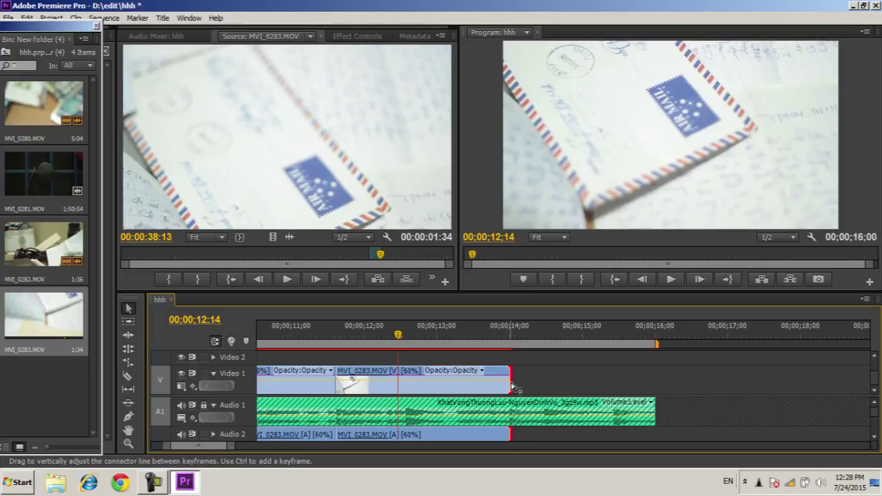
Step: Play back the cut into the envelope clip and the music past its end, checking the position of its out edge
left_click(321, 346)
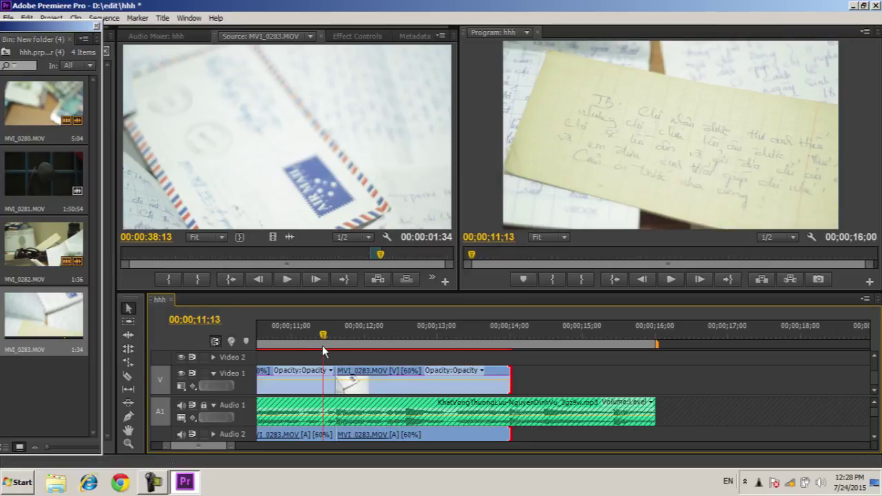
key("space")
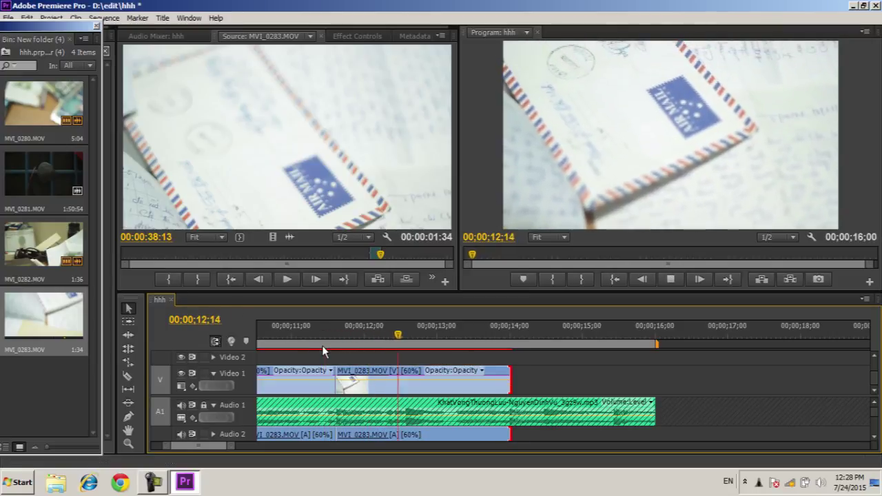
key("space")
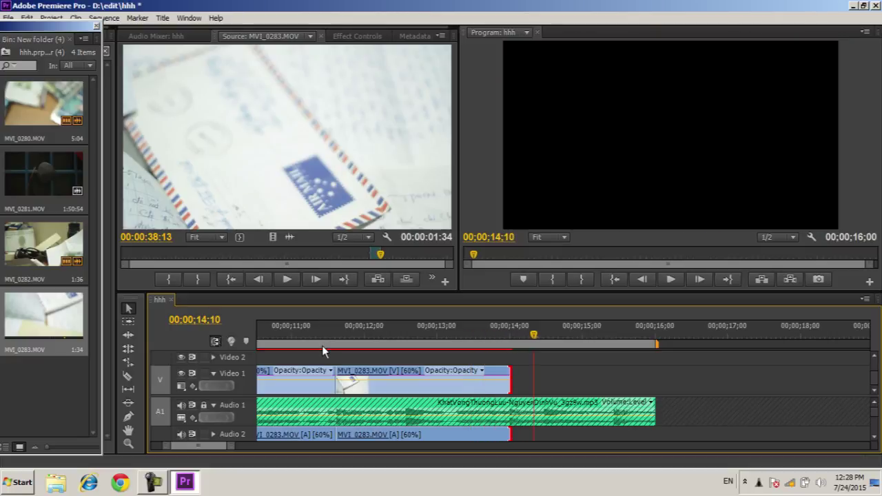
left_click(418, 388)
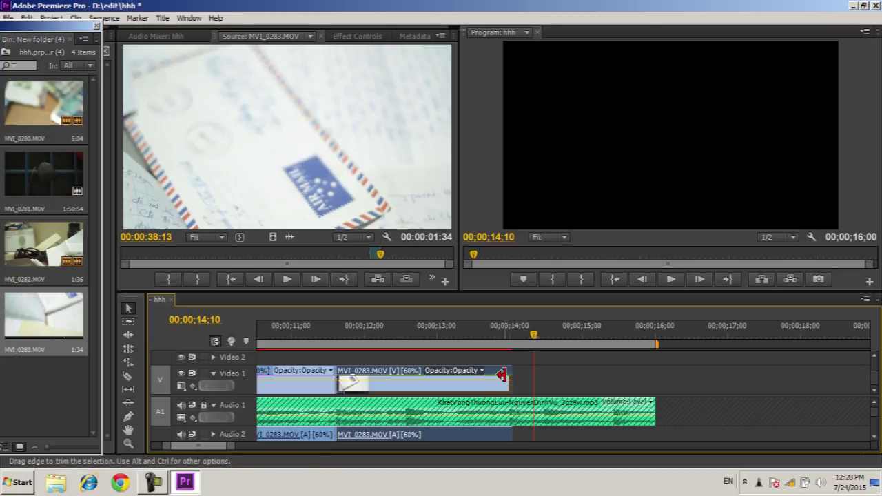
mouse_move(499, 373)
left_mouse_down()
mouse_move(600, 374)
mouse_move(300, 443)
mouse_move(417, 388)
mouse_move(459, 387)
mouse_move(378, 388)
mouse_move(501, 387)
left_mouse_up()
left_click(489, 336)
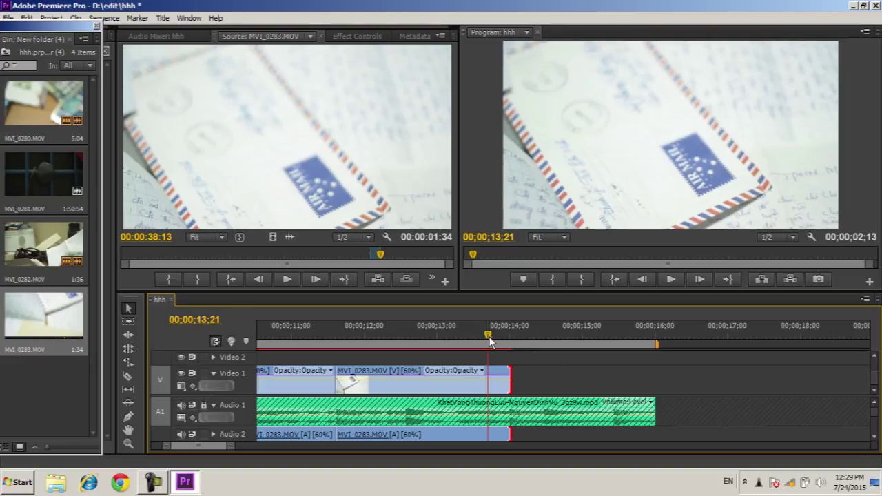
key("space")
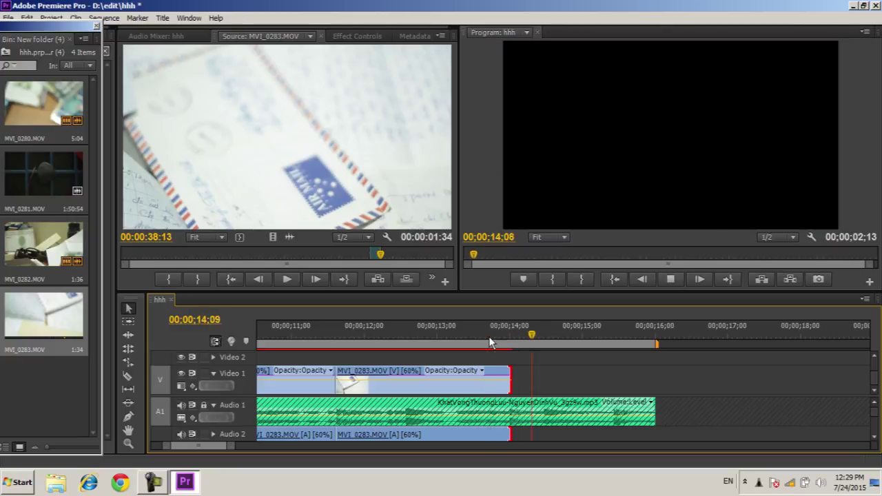
key("space")
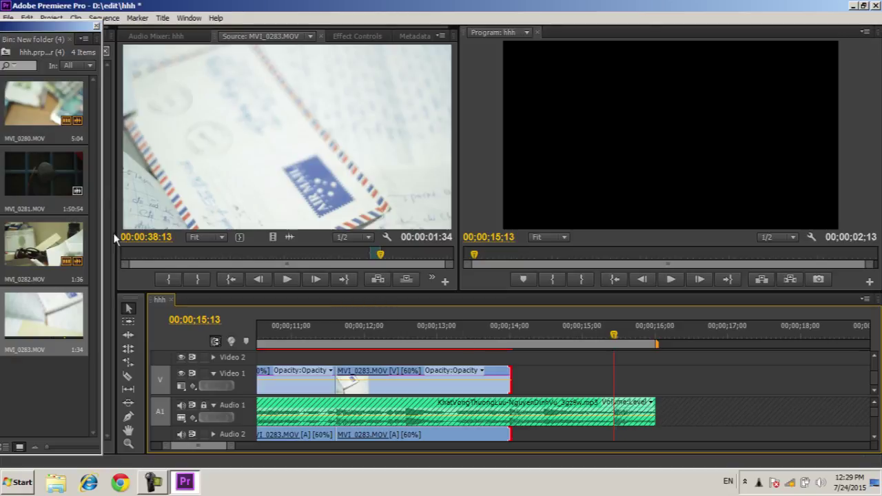
Step: Look through MVI_0283 from near its beginning to about 00:00:07:43 for another usable shot
double_click(22, 313)
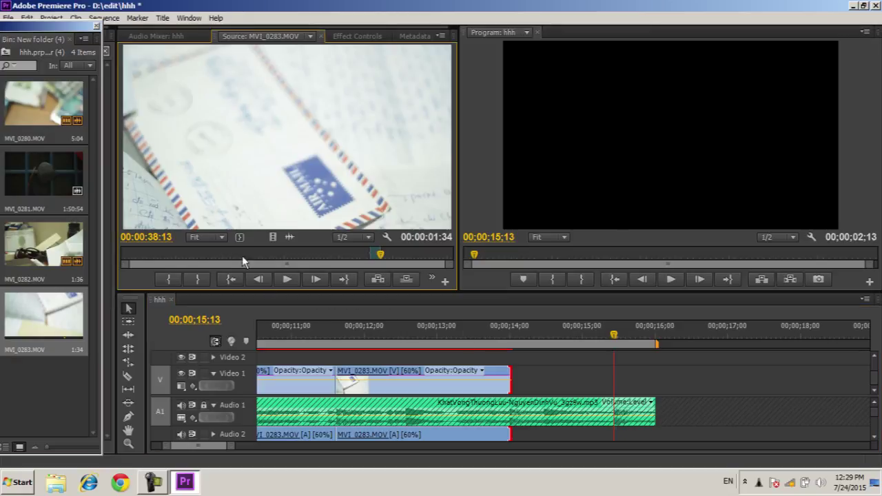
left_click_drag(383, 256, 132, 252)
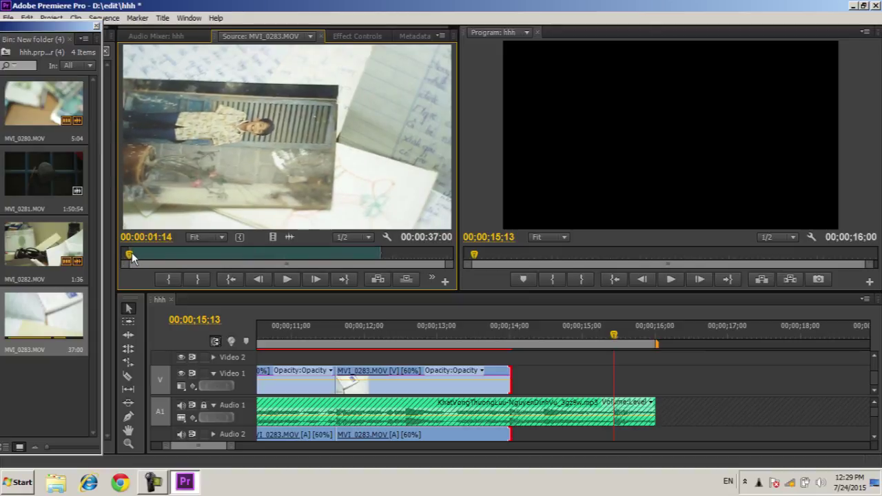
key("space")
left_click_drag(137, 256, 176, 256)
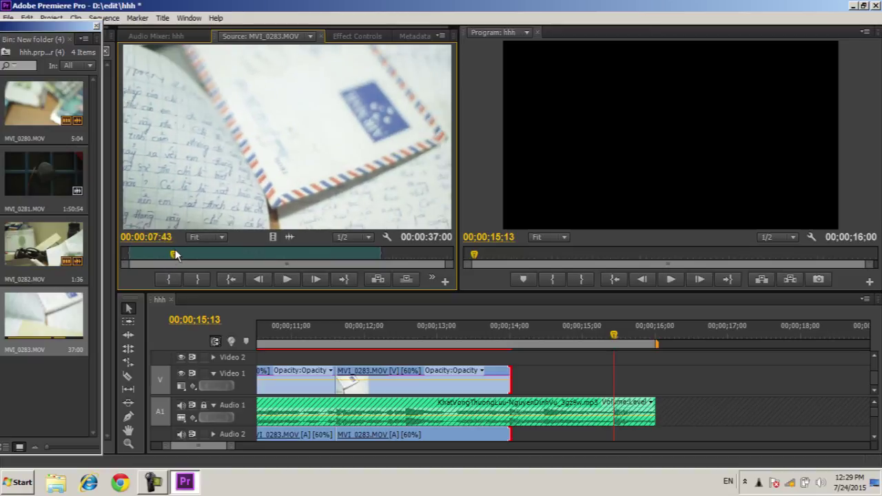
Step: Mark the letter-and-photo shot in MVI_0282 from 00:01:02:49 to 00:01:03:52 and place it on Video 1 directly after the air-mail envelope clip
double_click(27, 229)
left_click_drag(213, 257, 227, 256)
left_click(277, 261)
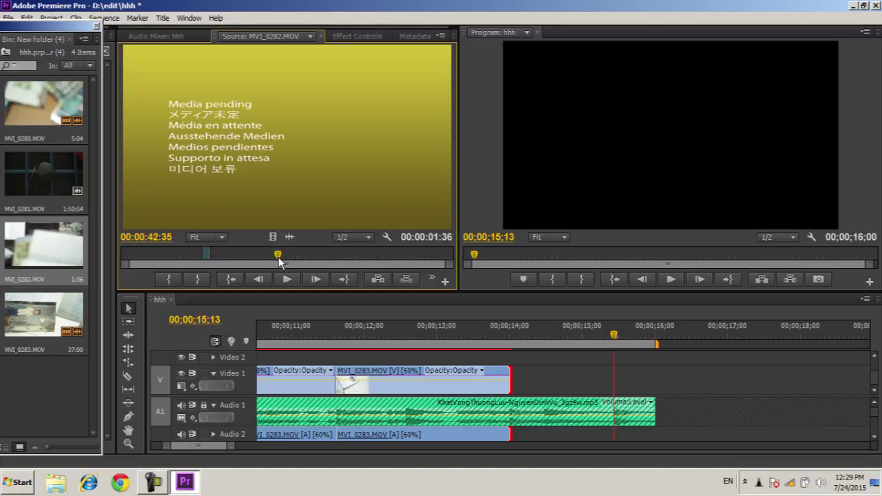
left_click(349, 257)
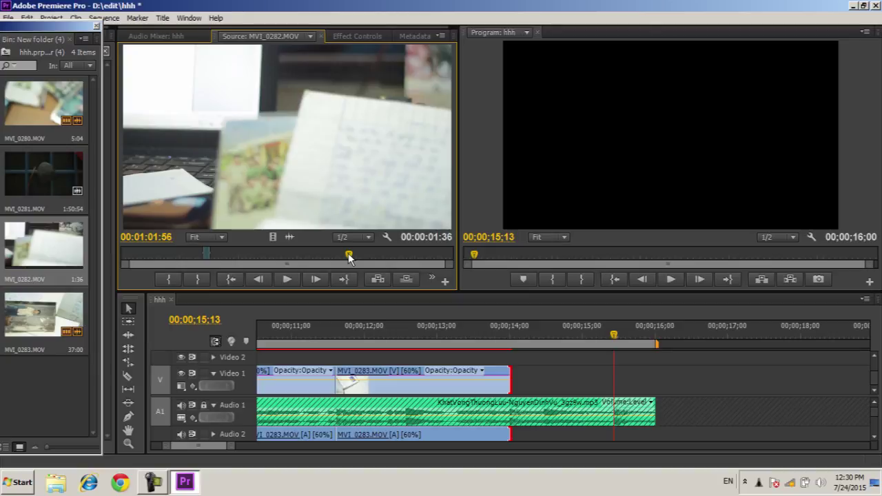
left_click(349, 255)
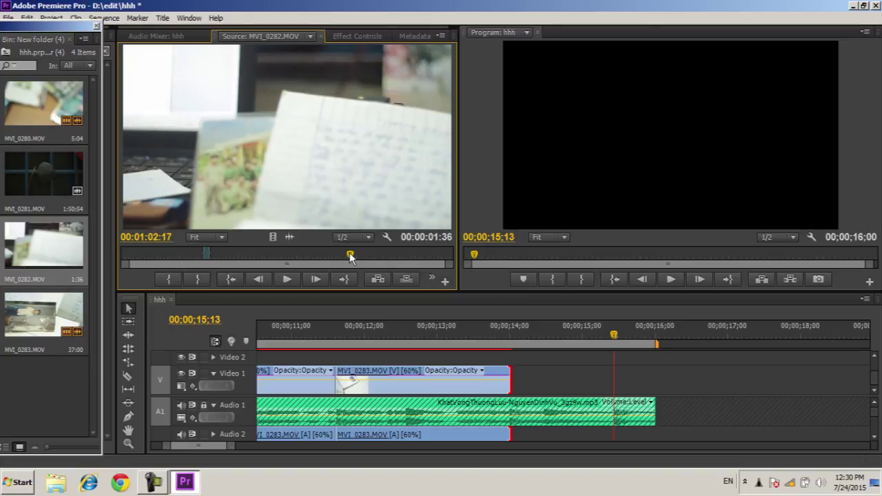
left_click_drag(350, 257, 355, 256)
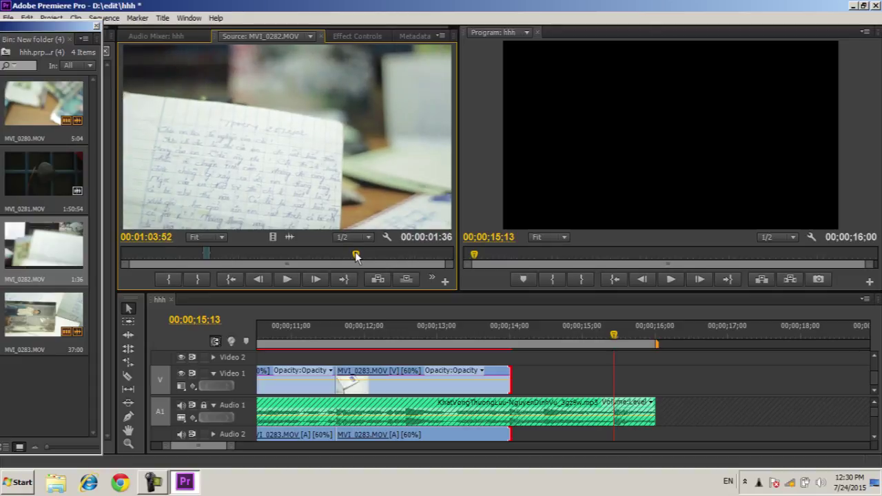
key("o")
left_click_drag(355, 255, 352, 259)
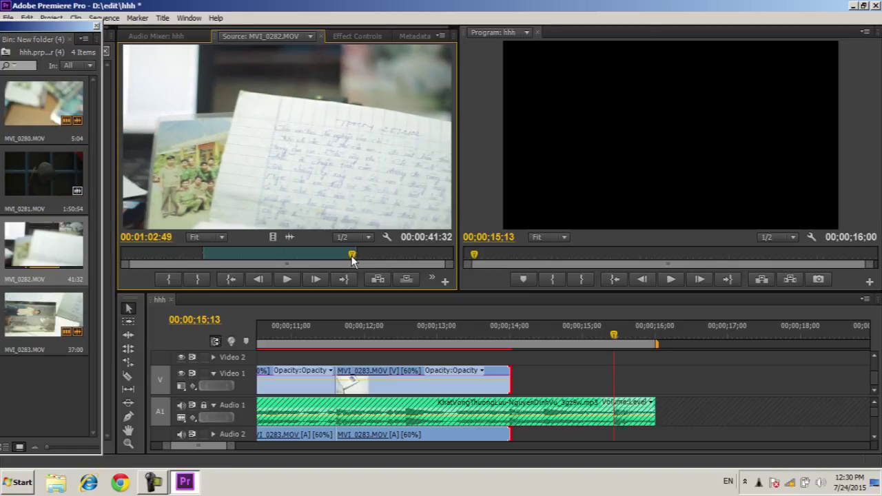
key("i")
left_click_drag(338, 153, 513, 413)
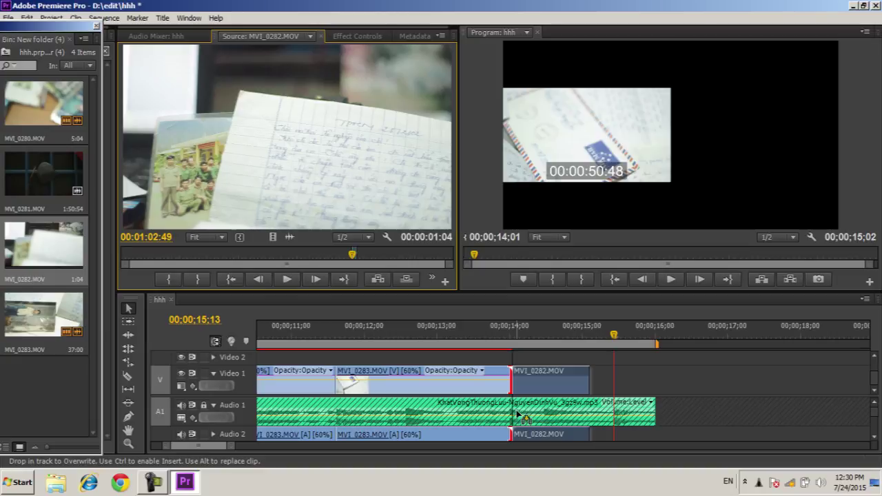
Step: Slow the newly placed MVI_0282 letter-and-photo clip to 80% speed
right_click(546, 387)
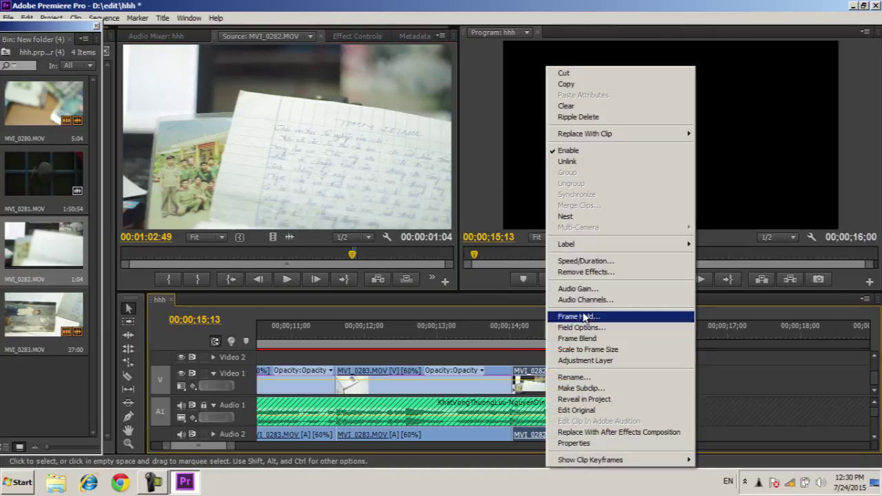
left_click(582, 259)
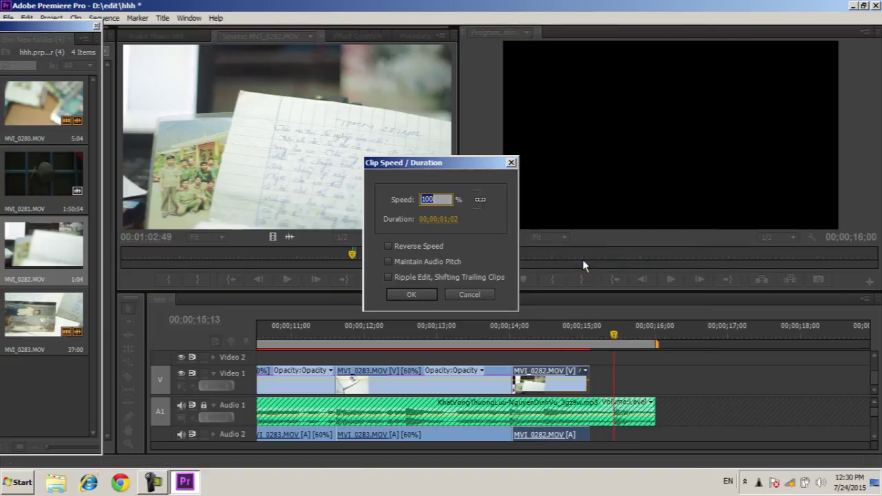
type("80")
key("Return")
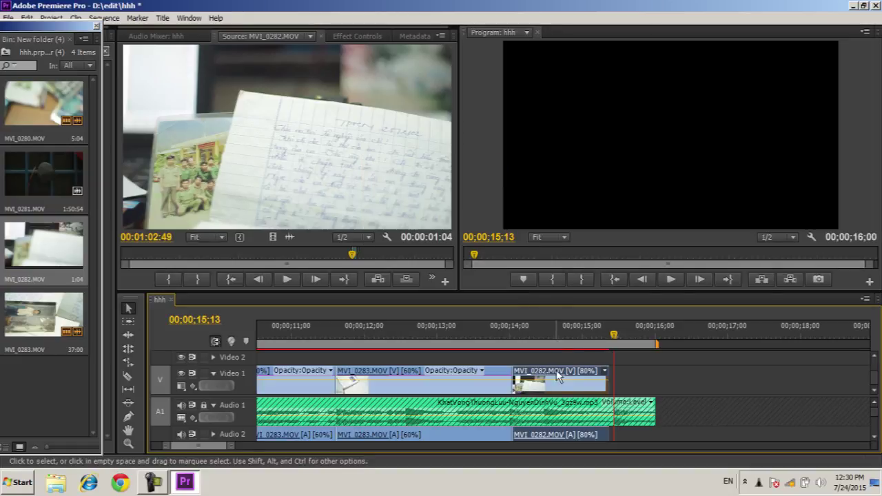
Step: Set the letter-and-photo clip's speed to 75% and trim its end back to about 00;00;15;13
right_click(554, 387)
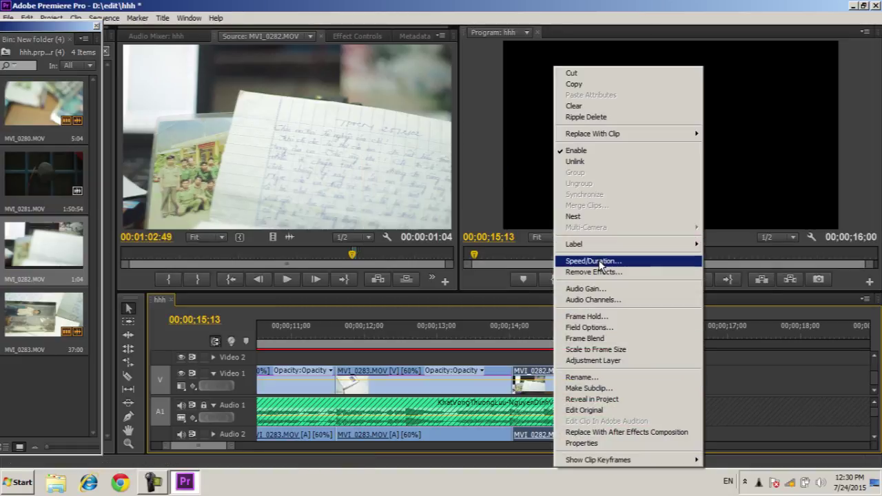
left_click(594, 261)
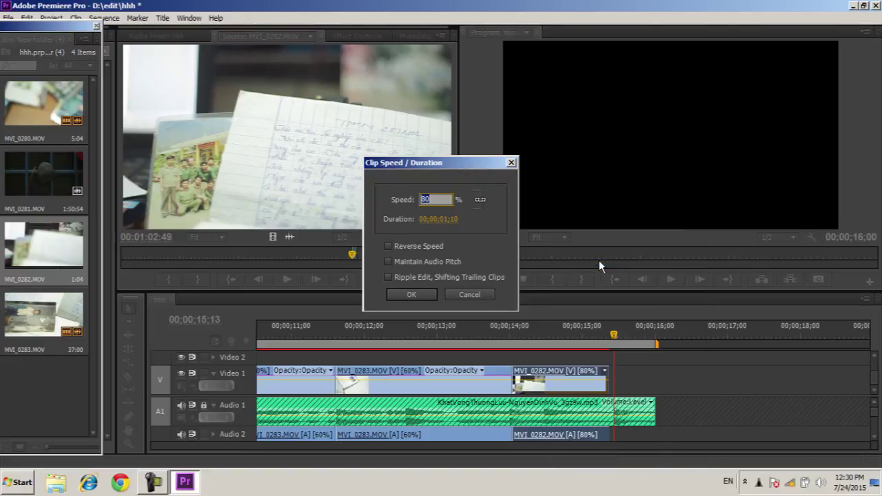
key("Return")
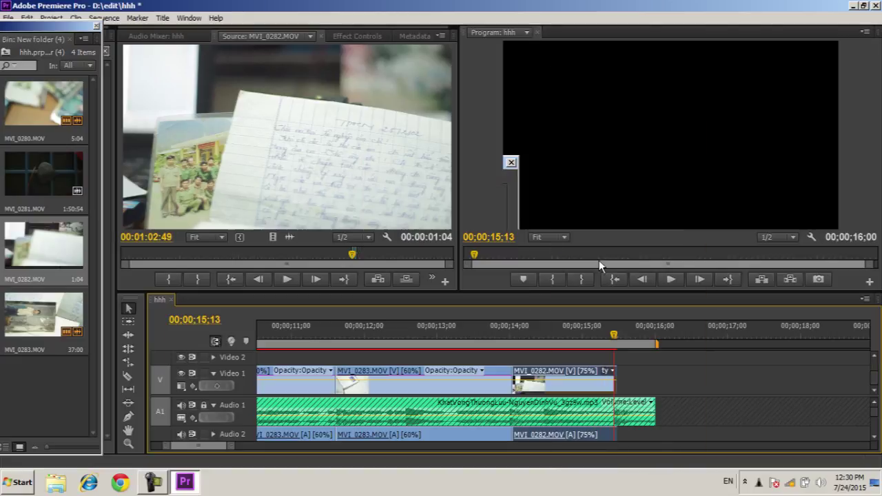
left_click_drag(627, 375, 616, 374)
left_click(532, 380)
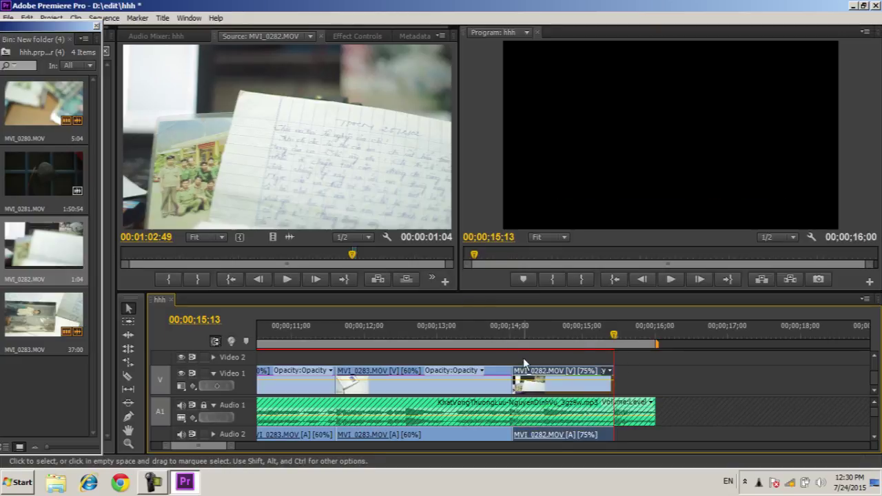
Step: Play back the letter-and-photo clip from 00;00;14;00 past its end to judge its timing against the music
left_click(511, 344)
key("space")
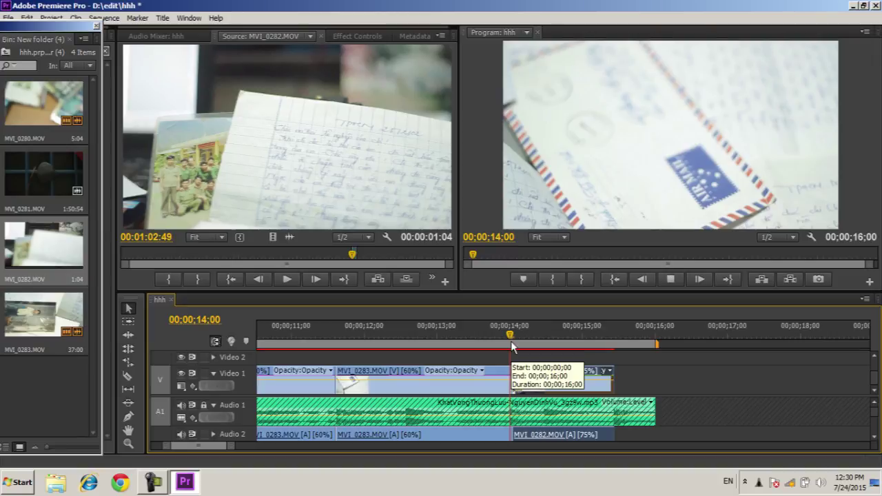
key("space")
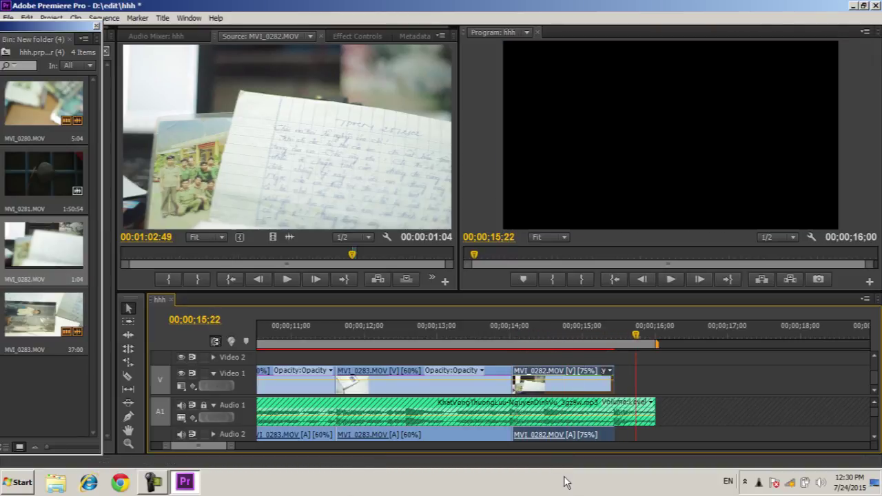
Step: Extend the end of the letter-and-photo clip to 00;00;15;22
left_click(623, 373)
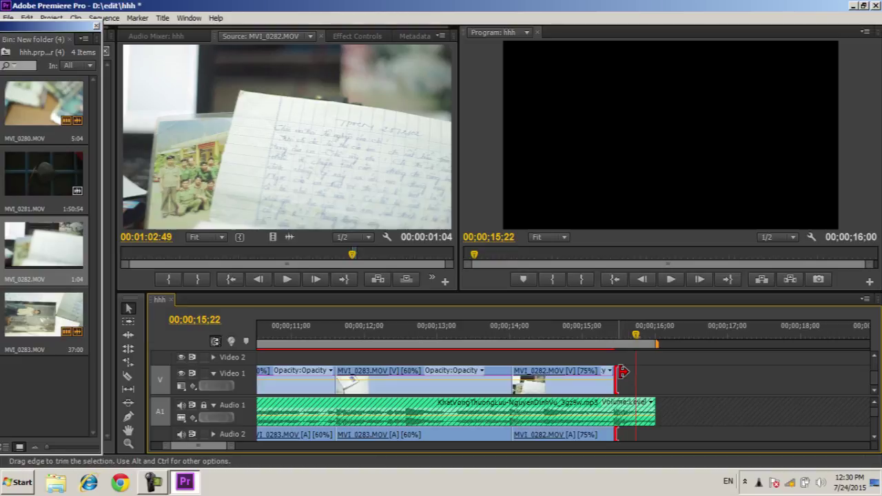
left_click_drag(623, 372, 641, 372)
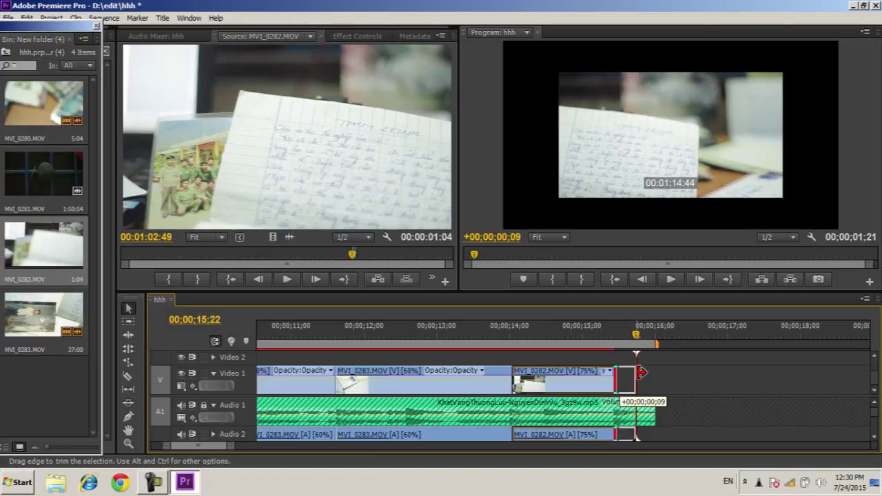
left_click_drag(641, 373, 639, 373)
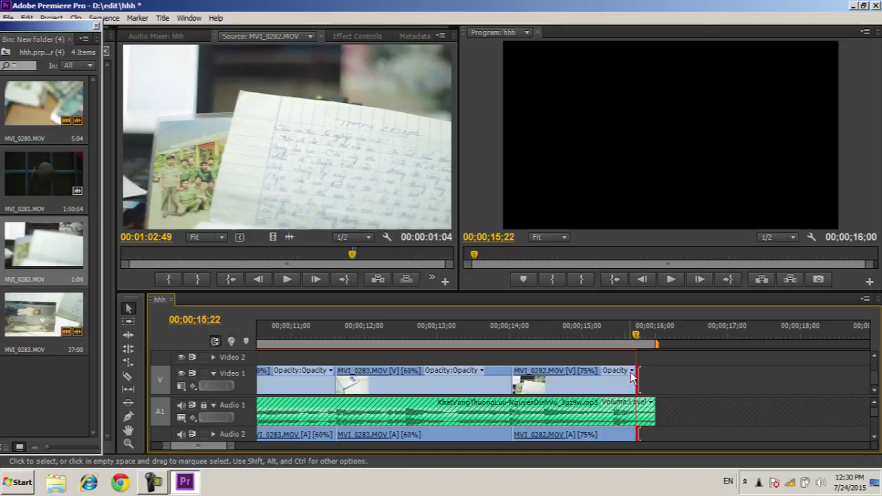
Step: Add opacity keyframes with the Pen tool near the end of the letter-and-photo clip to fade it out
key("p")
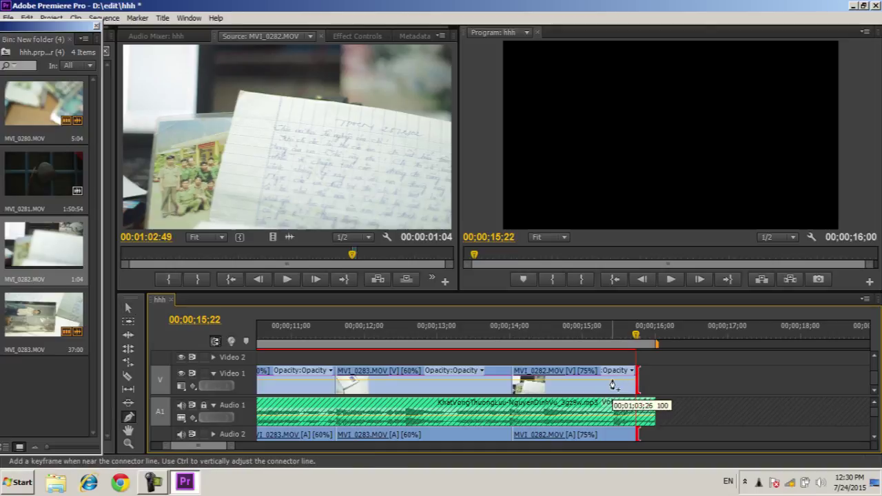
left_click(616, 380)
left_click(635, 383)
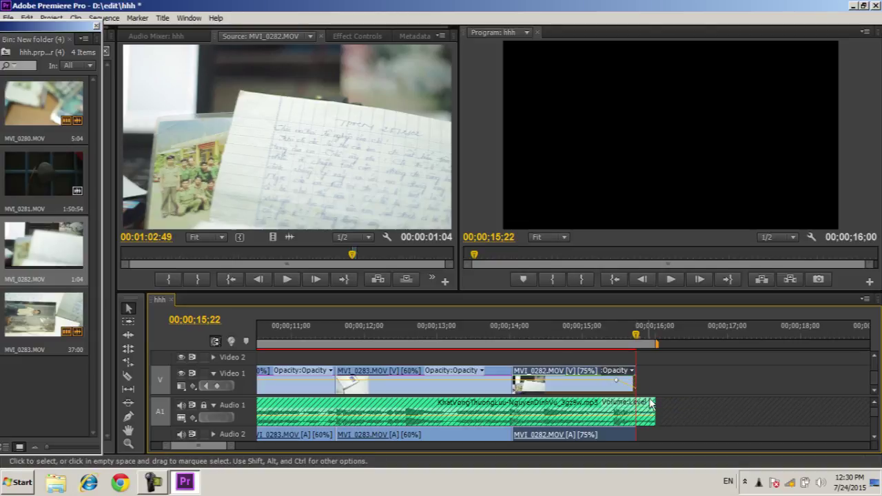
Step: Play back the sequence from its start into the last clip to review the cuts against the music
key("Home")
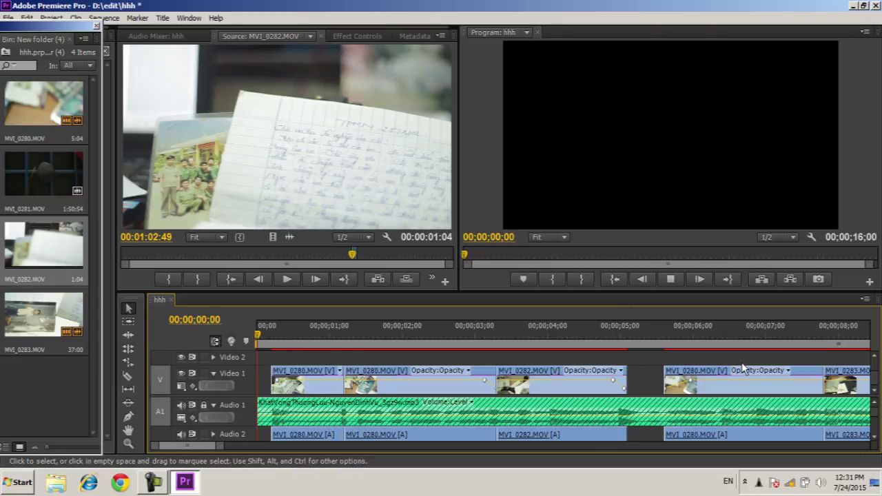
key("space")
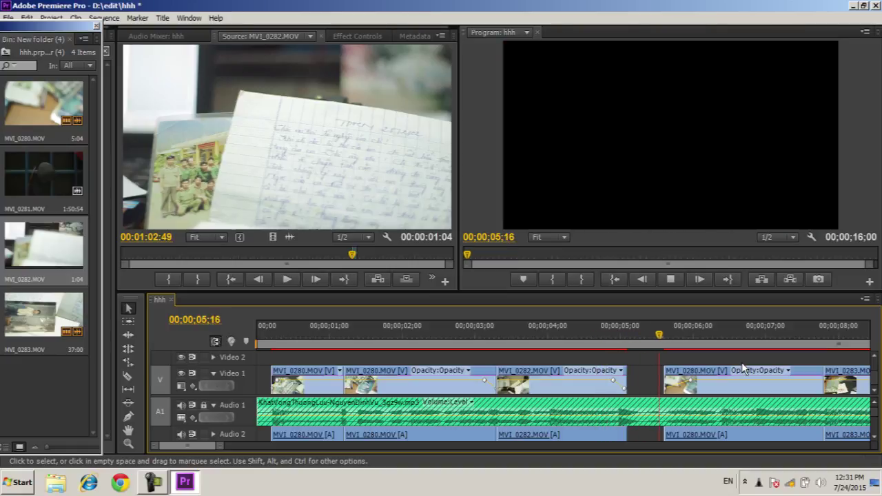
key("space")
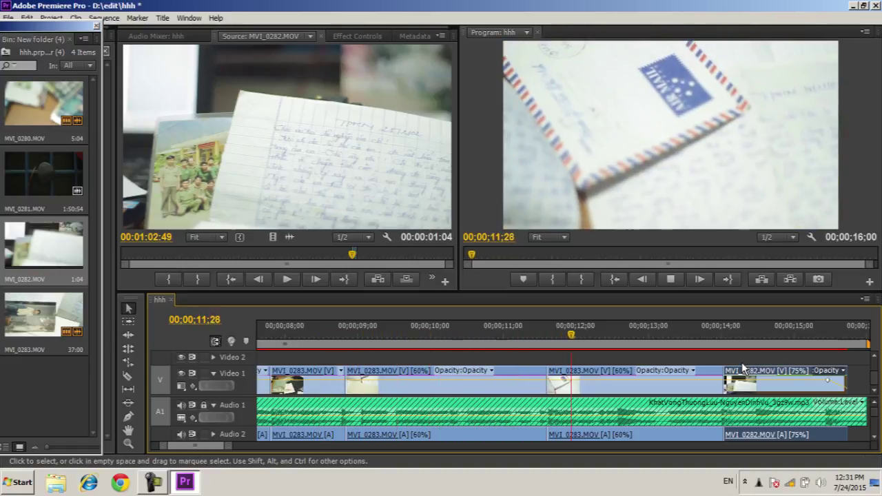
key("space")
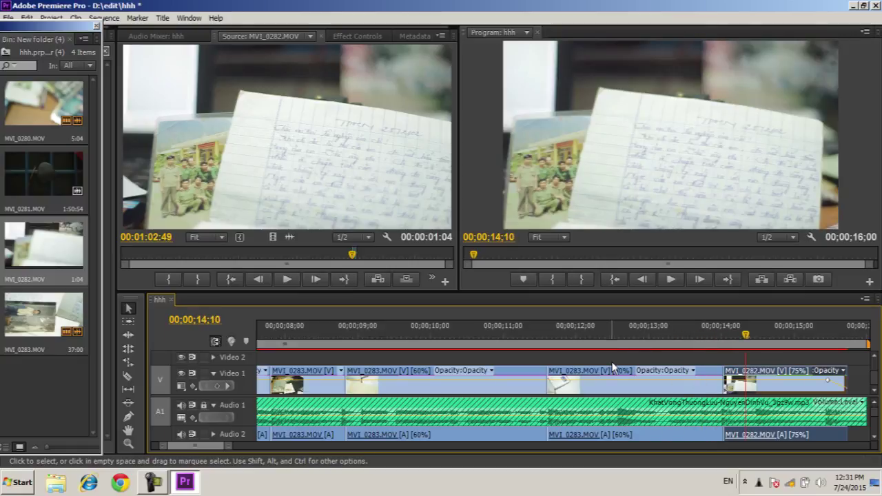
Step: Close the floating footage bin and clear the "crop" search from the effects list
key("minus")
key("minus")
key("minus")
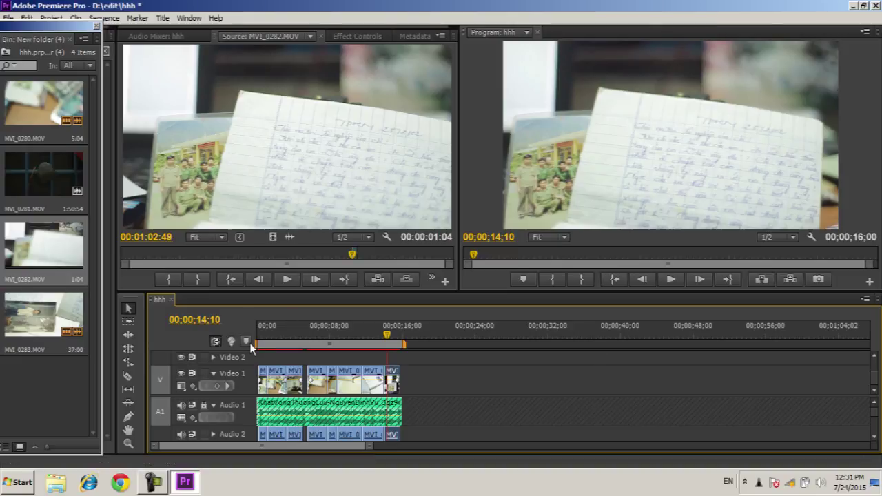
left_click(96, 27)
left_click(57, 236)
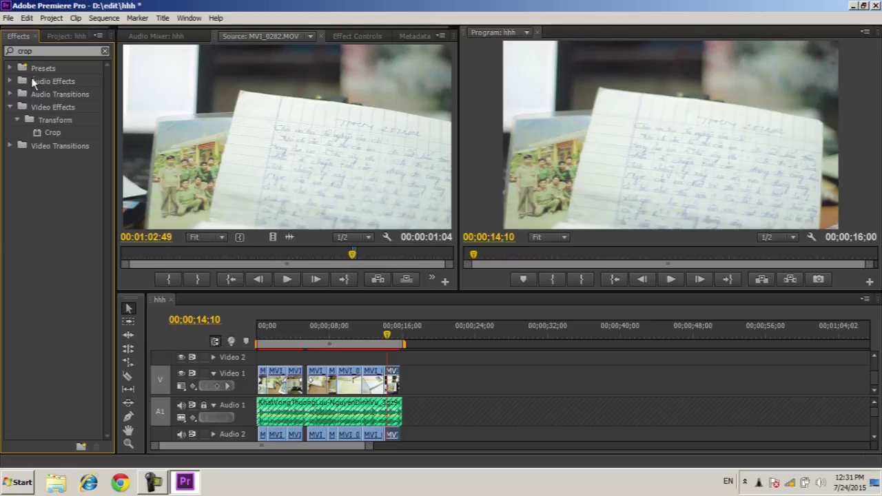
left_click(31, 50)
key("BackSpace")
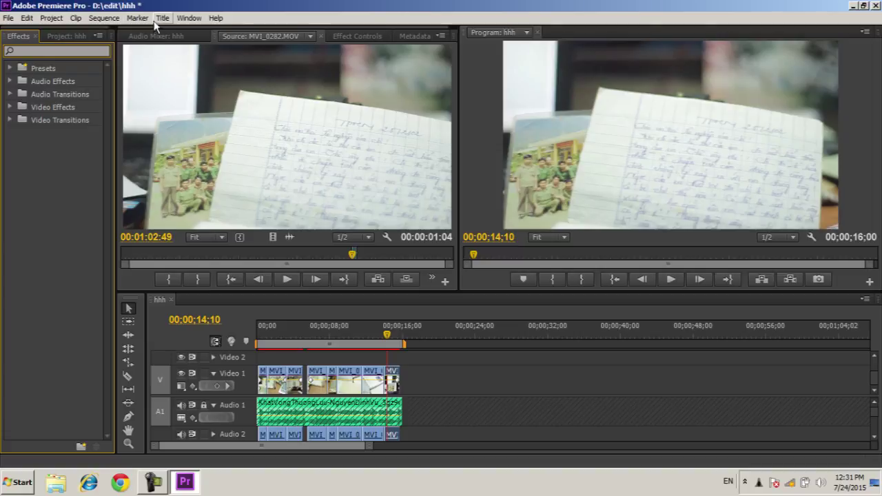
Step: Create a default still title named Title 01 and widen the title editor window
left_click(162, 19)
mouse_move(231, 39)
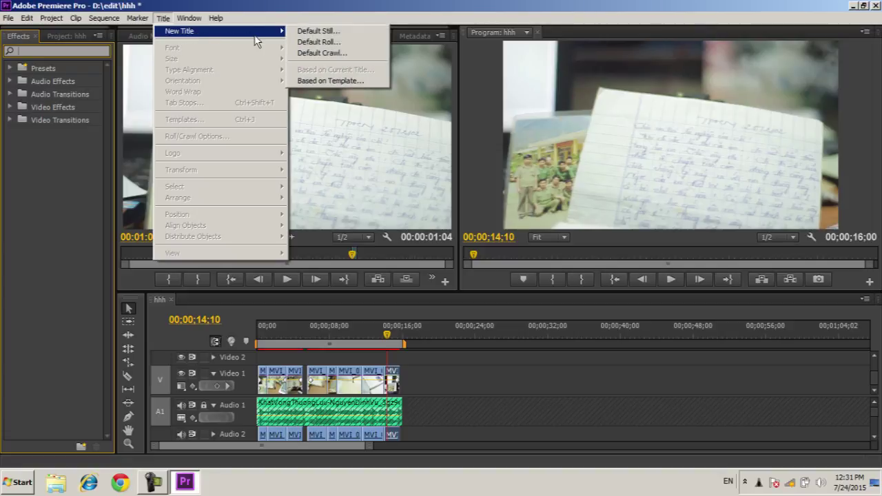
left_click(303, 36)
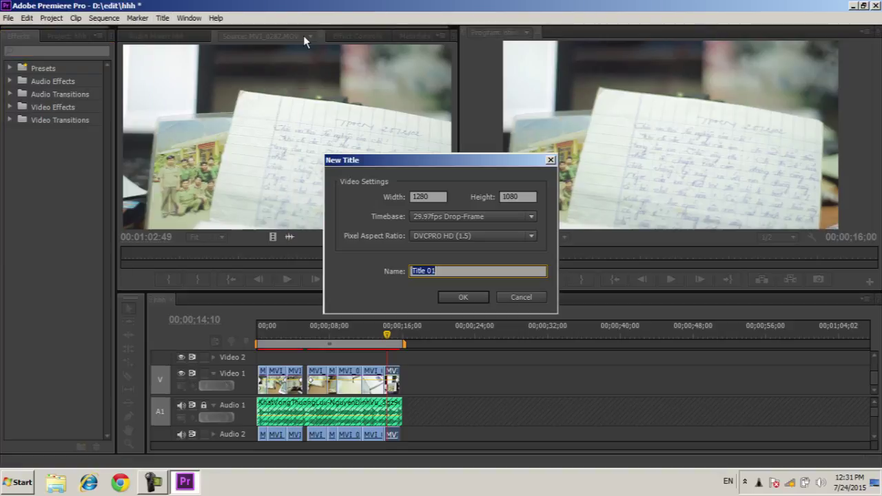
left_click(459, 300)
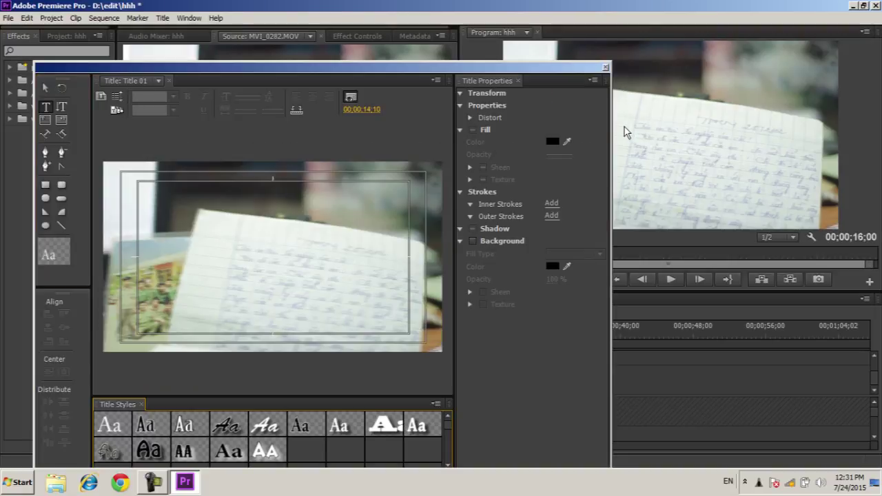
left_click_drag(610, 120, 875, 121)
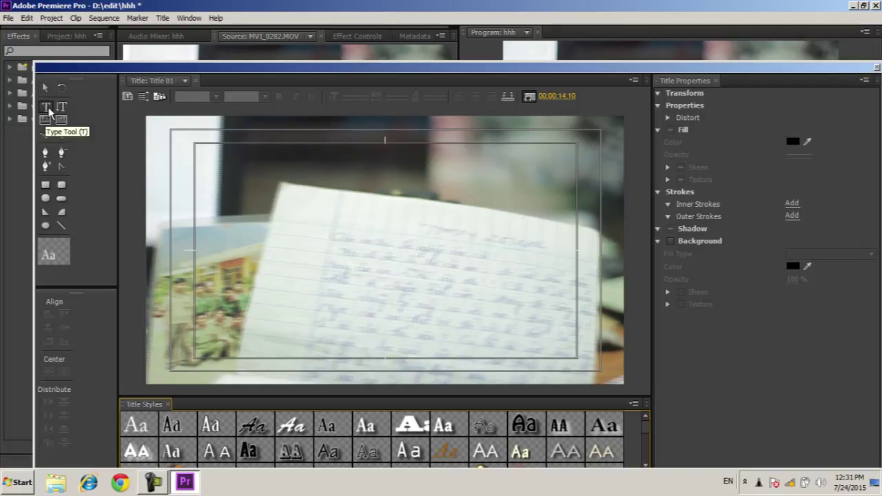
Step: Insert the DUST logo image with the YouTube and flickr details from the logo folder on DATA (D:) into Title 01
left_click(45, 88)
right_click(327, 196)
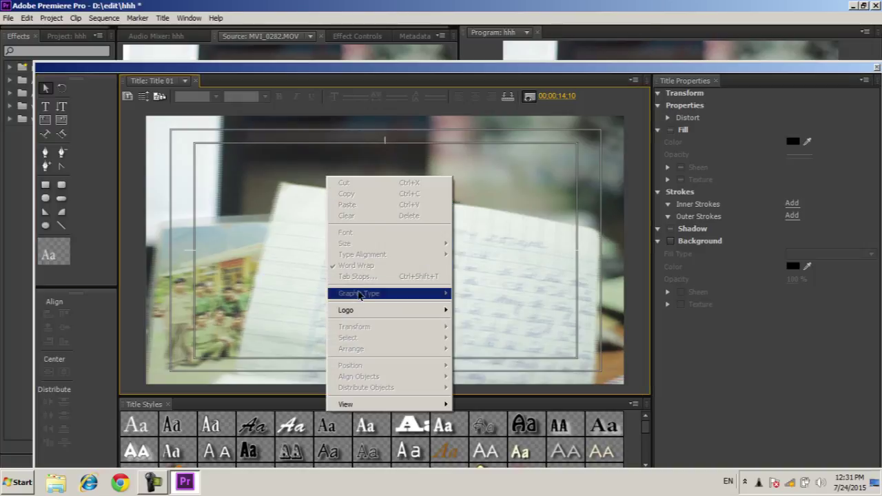
mouse_move(395, 310)
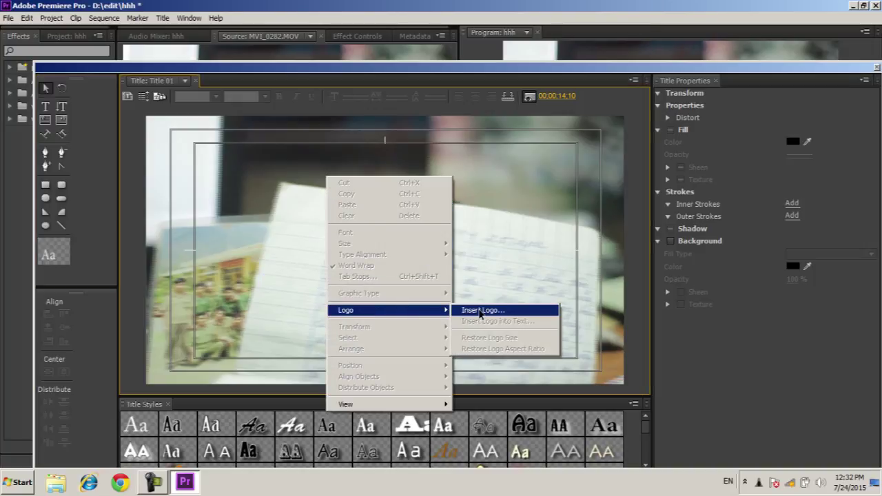
left_click(481, 311)
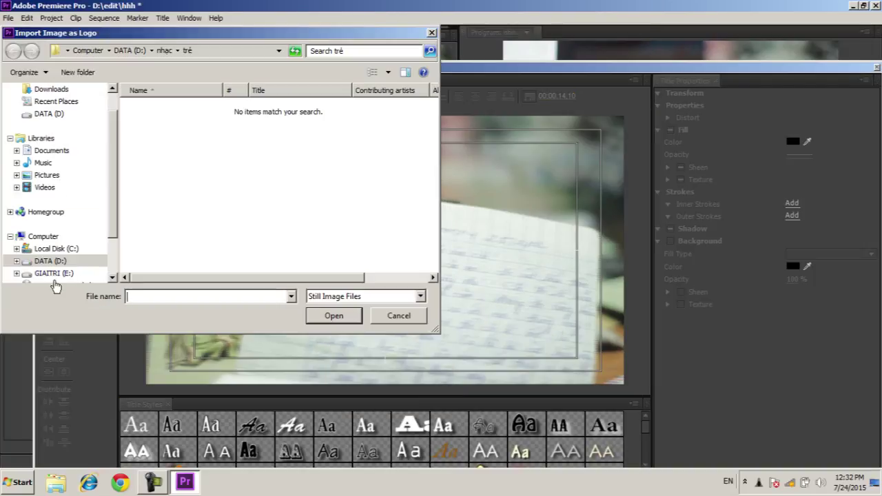
left_click(50, 261)
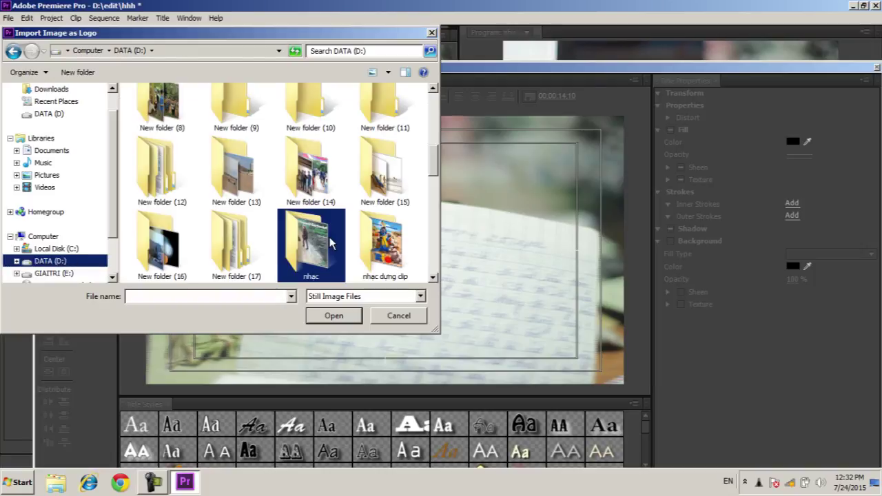
left_click(290, 175)
scroll(289, 172, "up", 2)
scroll(290, 172, "up", 2)
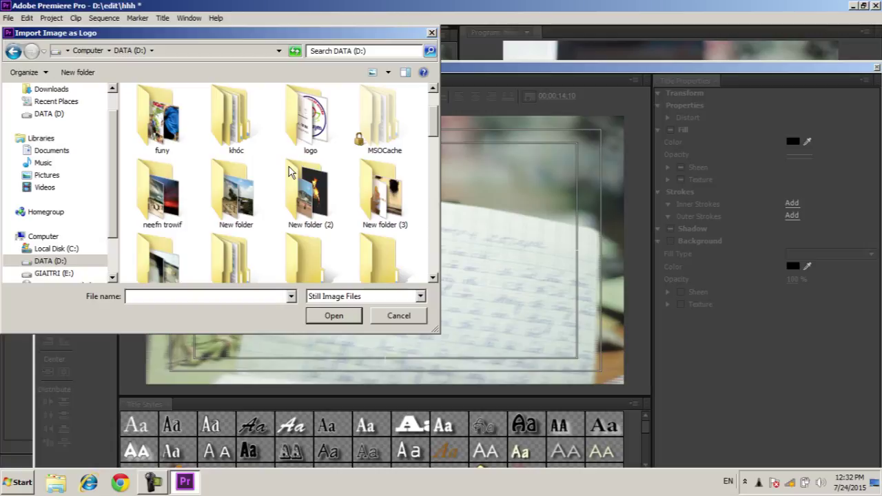
double_click(303, 129)
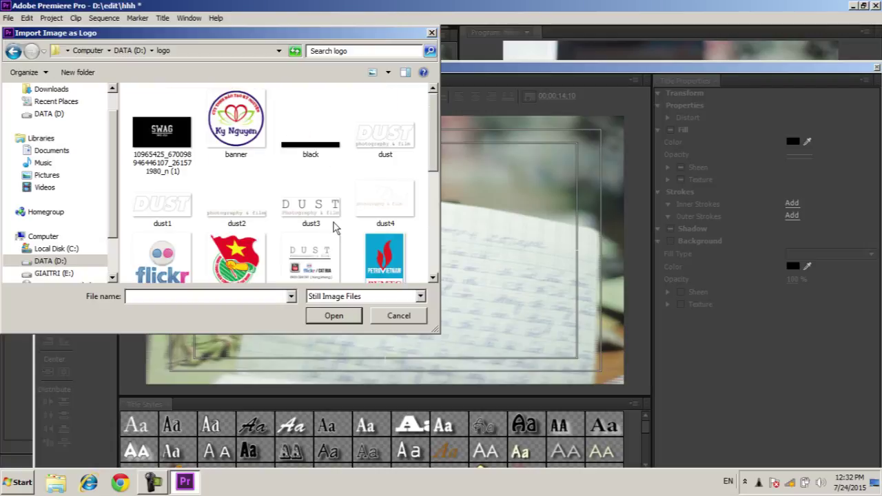
scroll(324, 267, "down", 1)
double_click(324, 265)
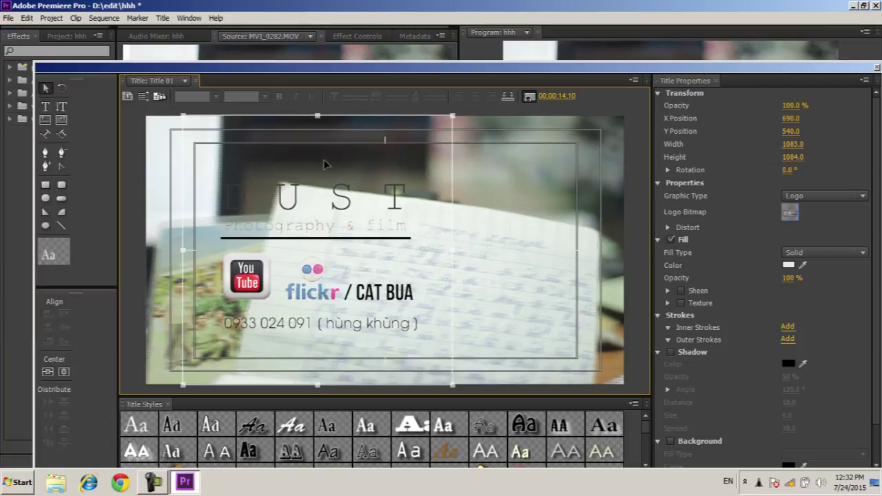
Step: Scale the DUST logo down to about 191 by 191 and place it near the frame's lower-left corner, around X 210, Y 857
left_click(506, 233)
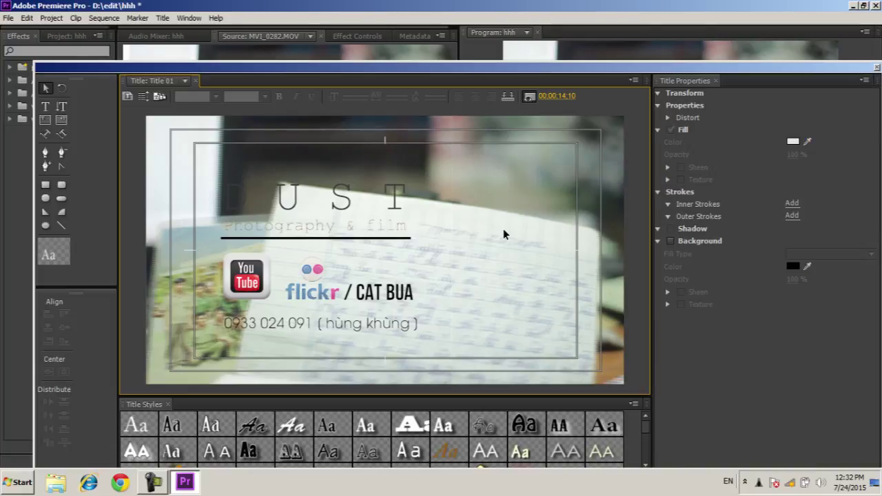
left_click(271, 193)
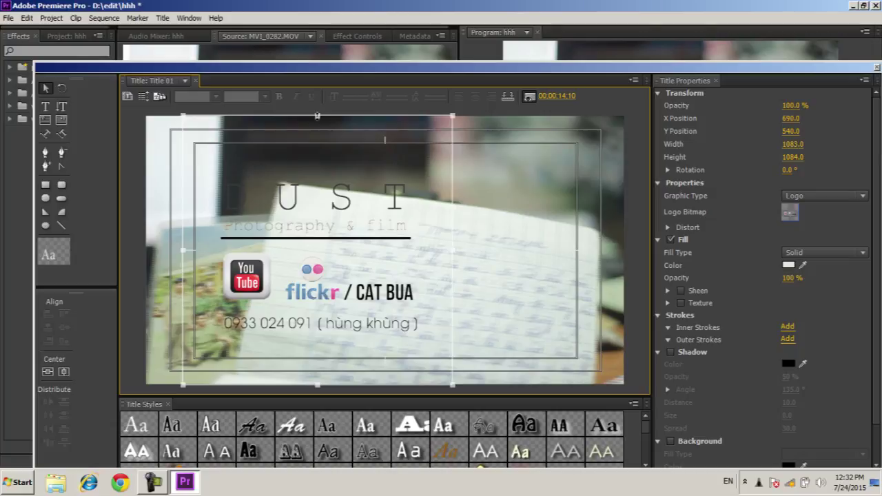
left_click_drag(317, 115, 199, 324)
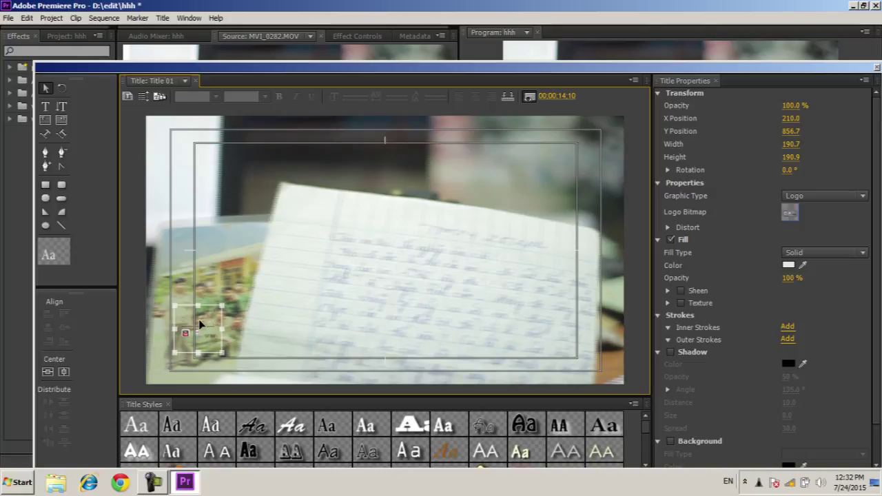
left_click(257, 304)
Step: Insert the black image from the logo folder and place it as a full-width bar across the frame's top edge, around Y 50
right_click(331, 265)
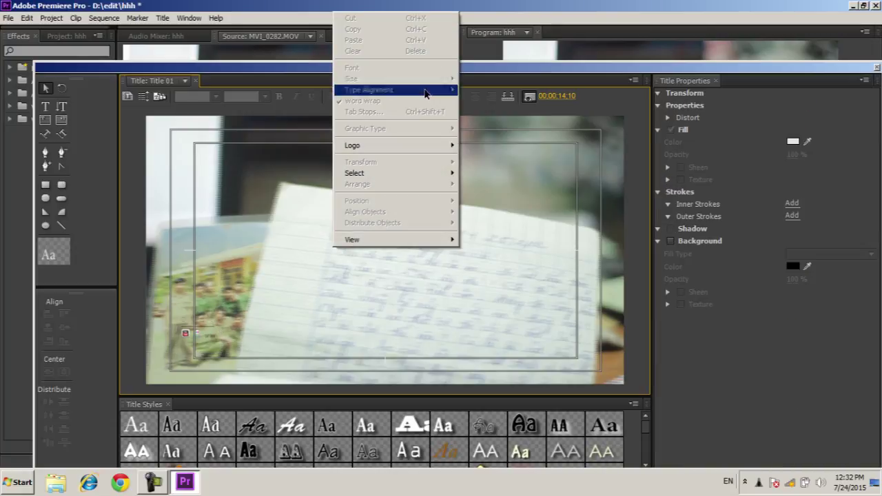
left_click(475, 147)
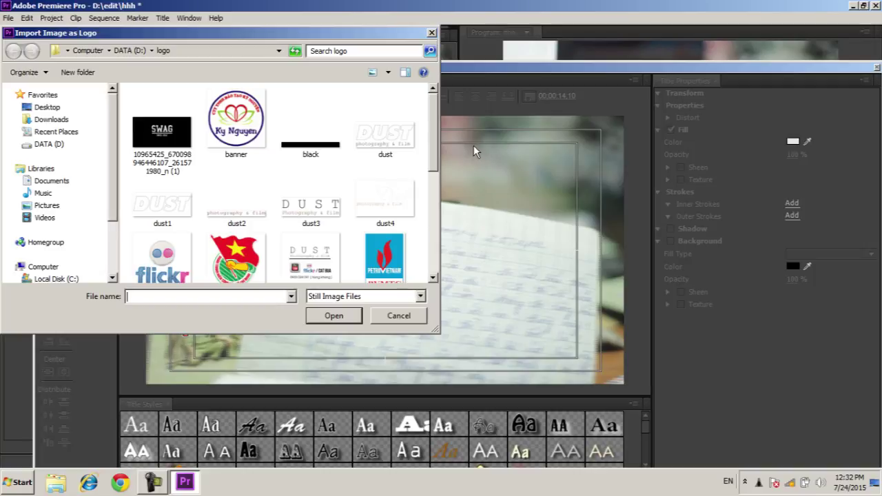
double_click(310, 143)
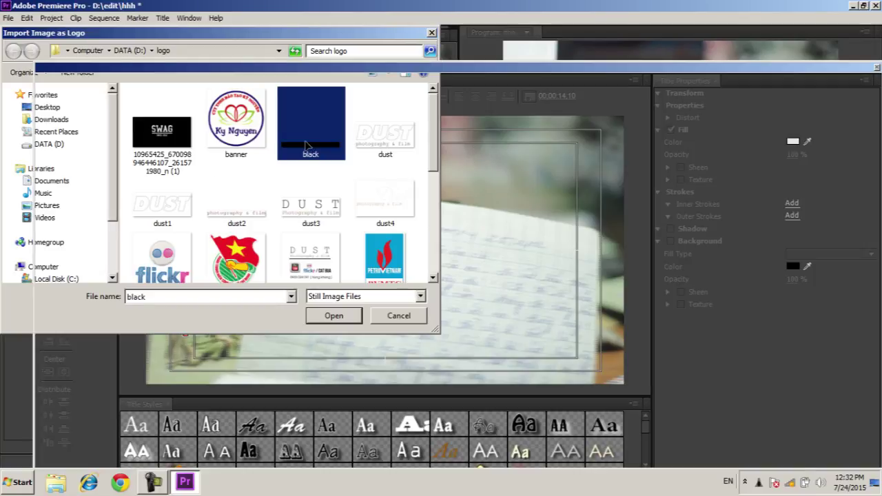
left_click_drag(307, 249, 432, 126)
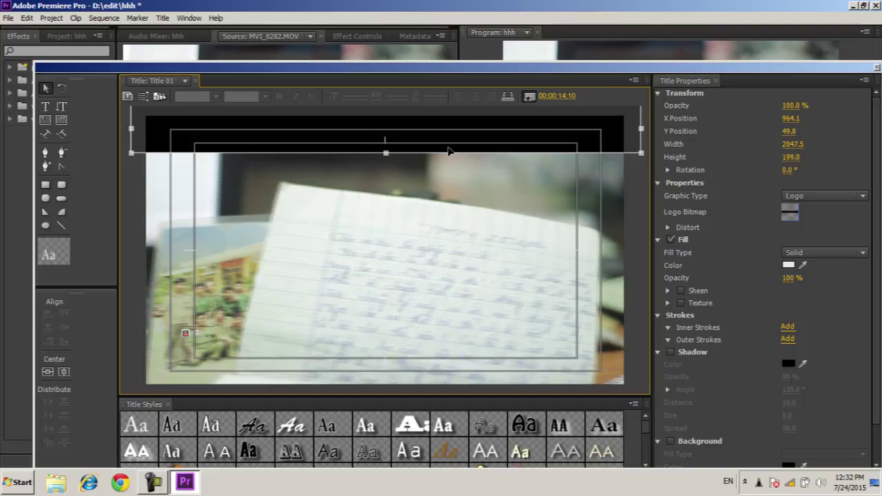
Step: Add a second matching black bar along the frame's bottom edge, around Y 1031, and close the title editor
left_click_drag(448, 151, 448, 396)
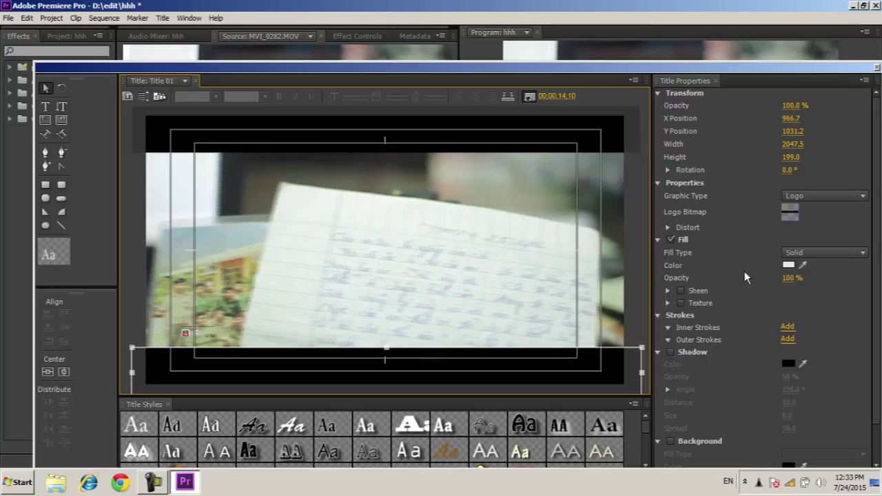
left_click(152, 218)
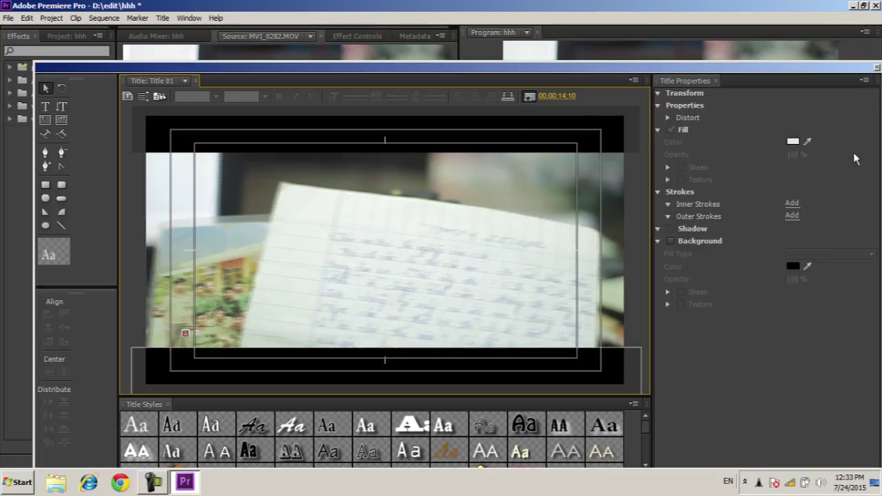
left_click(876, 67)
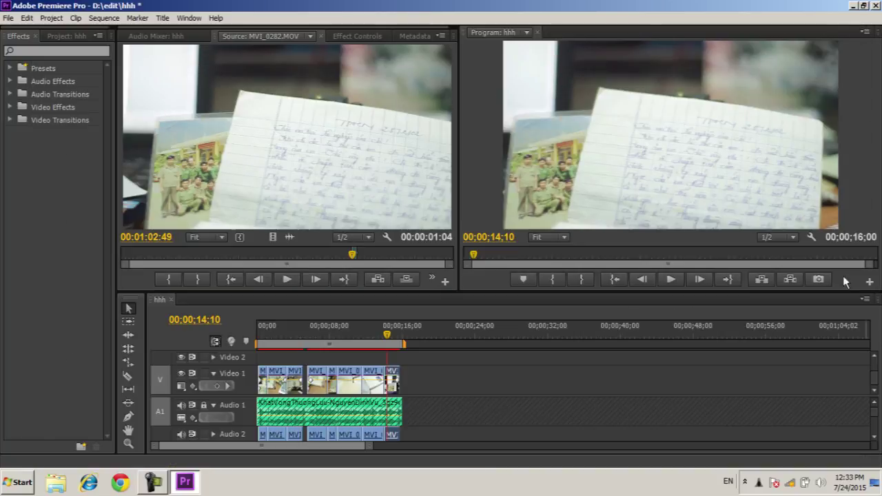
Step: Lay Title 01 on Video 2 across the full length of the sequence and save the project
left_click(69, 36)
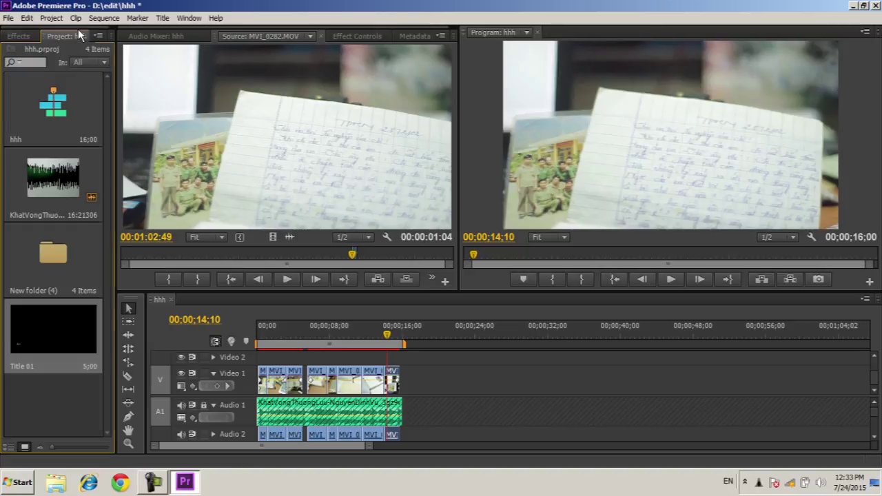
left_click_drag(31, 356, 262, 342)
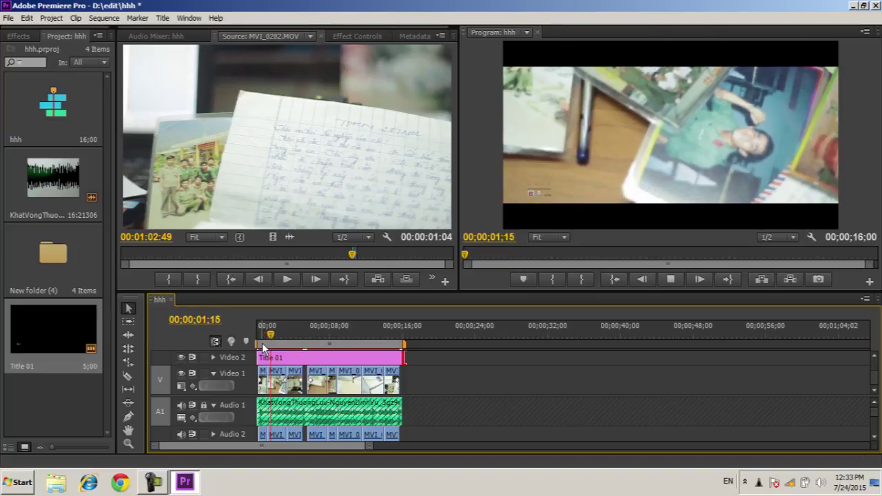
key("space")
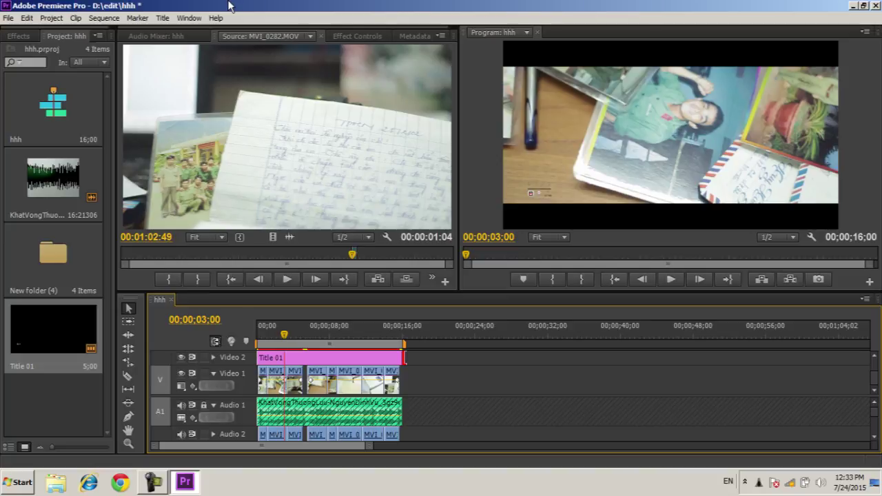
key("ctrl+s")
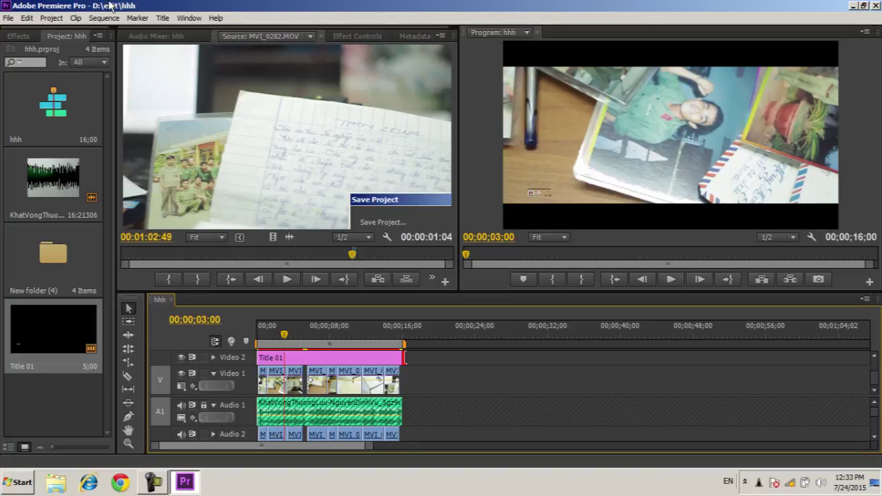
Step: Preview the opening of the sequence with the title overlay and park the playhead at 00;00;01;04 on the group photo
key("equal")
key("equal")
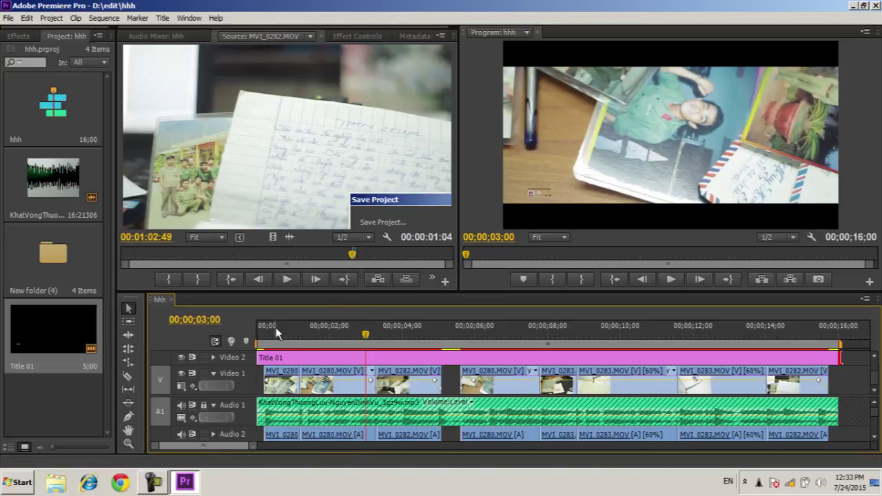
left_click(275, 327)
key("space")
key("j")
key("Right")
key("Right")
key("Right")
key("Right")
key("Right")
key("Right")
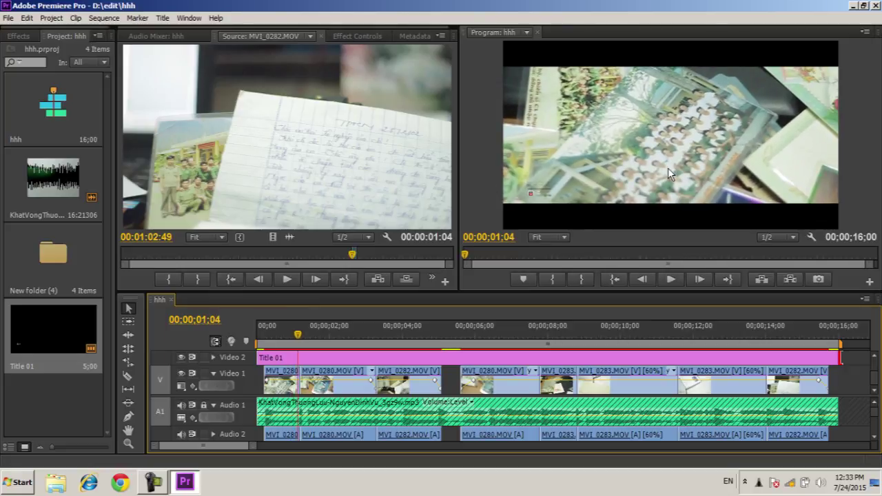
Step: Apply the RGB Curves color correction effect to the first MVI_0280.MOV clip on Video 1
left_click(20, 36)
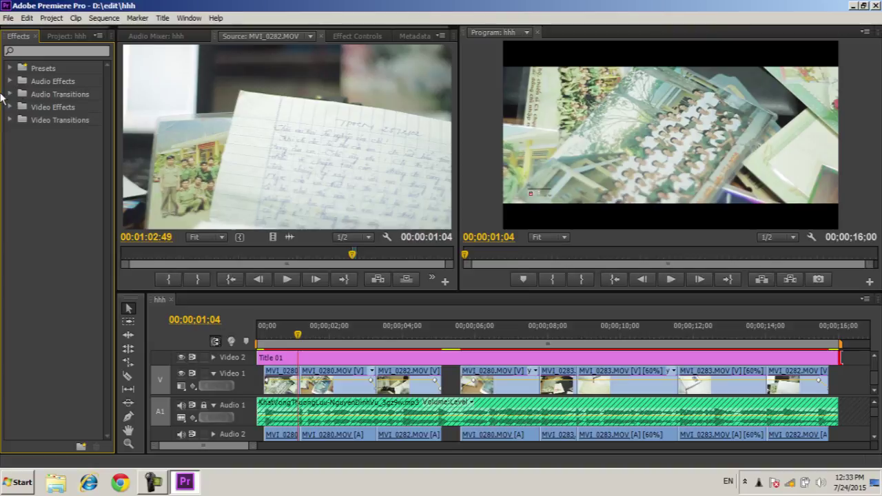
left_click(10, 107)
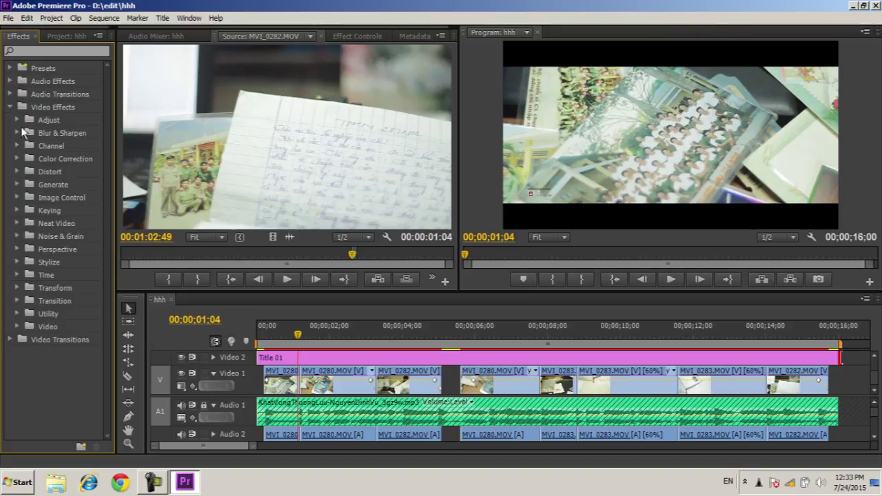
left_click(17, 158)
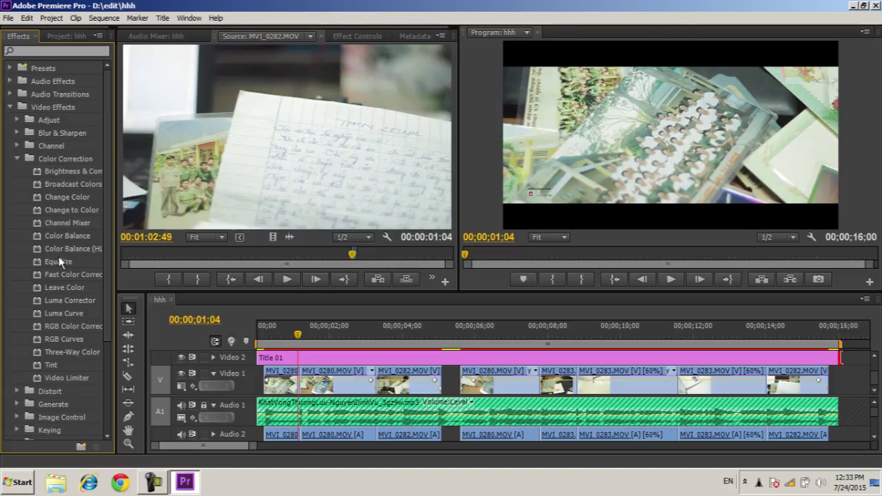
left_click_drag(49, 339, 279, 386)
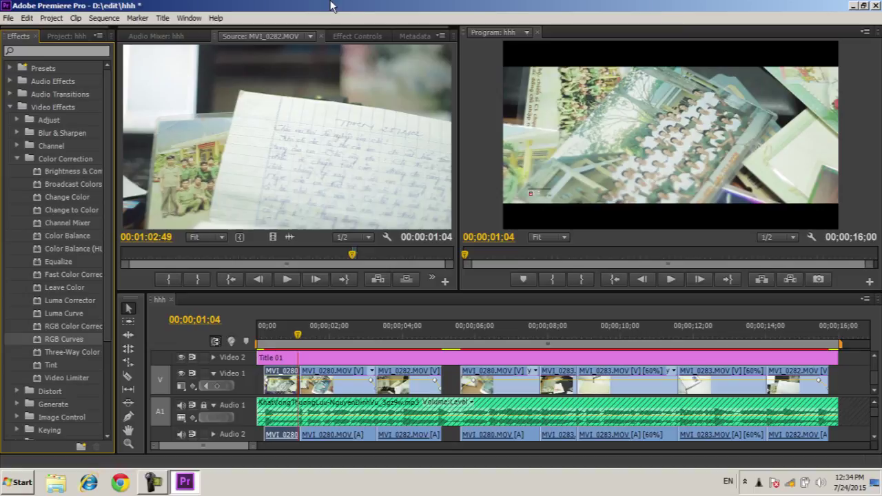
Step: Show the first clip's RGB Curves settings and enlarge the panel and its parameter column for bigger curve graphs
left_click(348, 34)
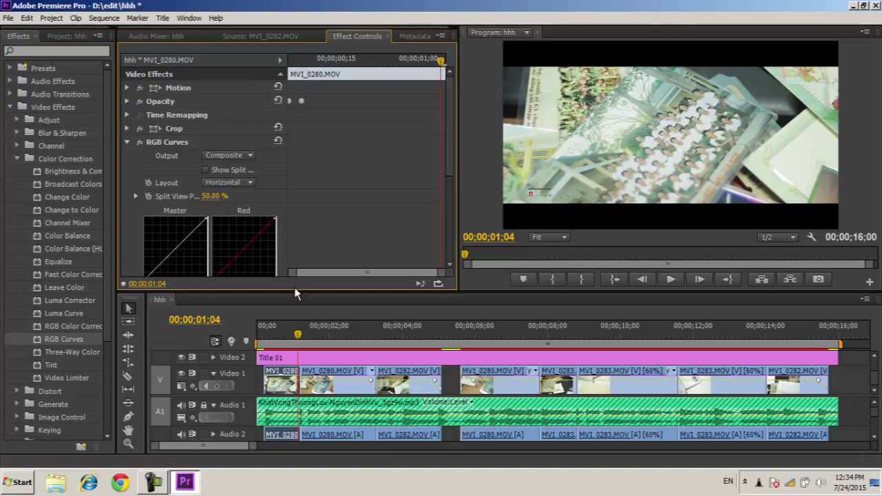
left_click_drag(295, 292, 303, 341)
scroll(314, 251, "down", 3)
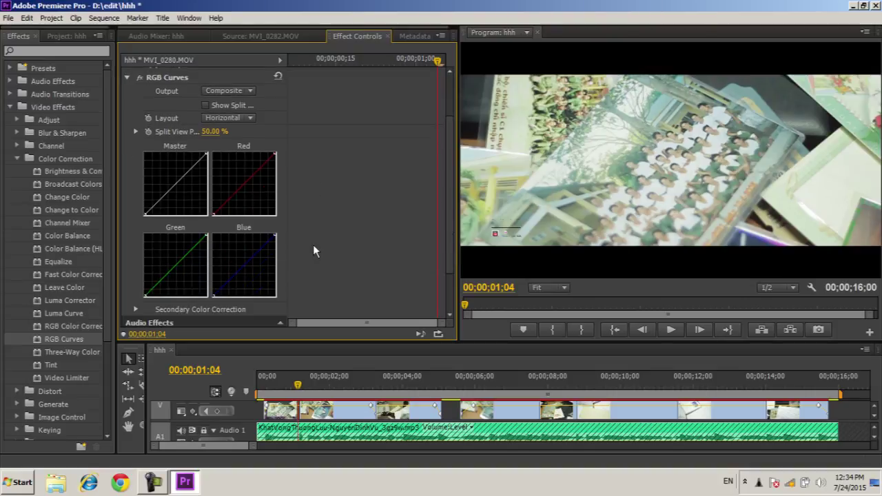
left_click_drag(287, 221, 414, 217)
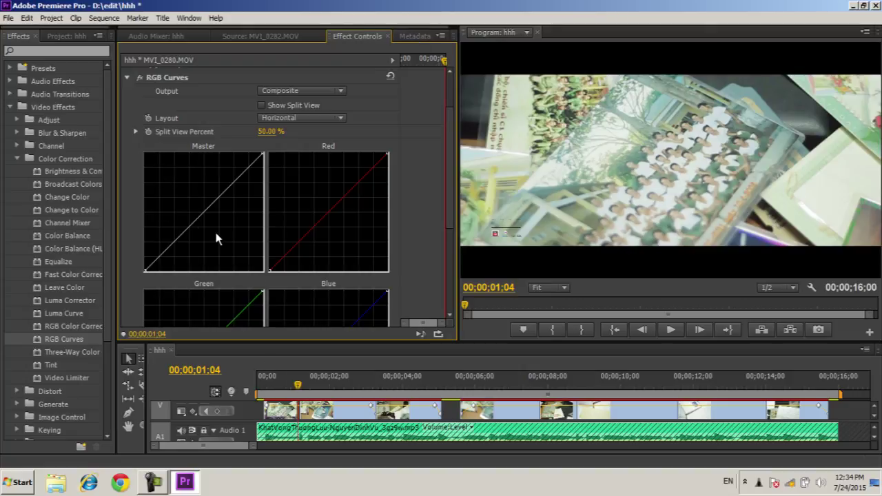
scroll(229, 299, "down", 2)
scroll(228, 299, "up", 2)
Step: Steepen the Master curve by moving its black and white points slightly inward, and shift the Red curve's black point slightly inward
left_click_drag(146, 271, 153, 277)
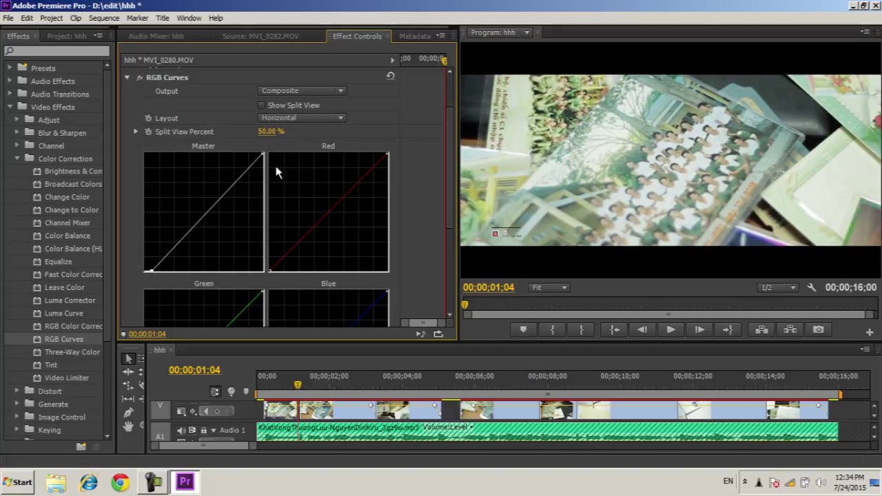
left_click_drag(263, 153, 255, 148)
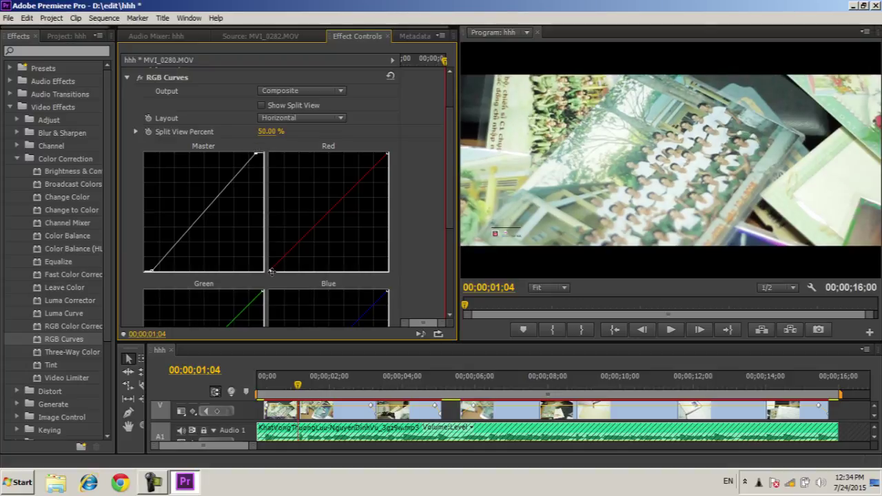
left_click_drag(272, 271, 272, 273)
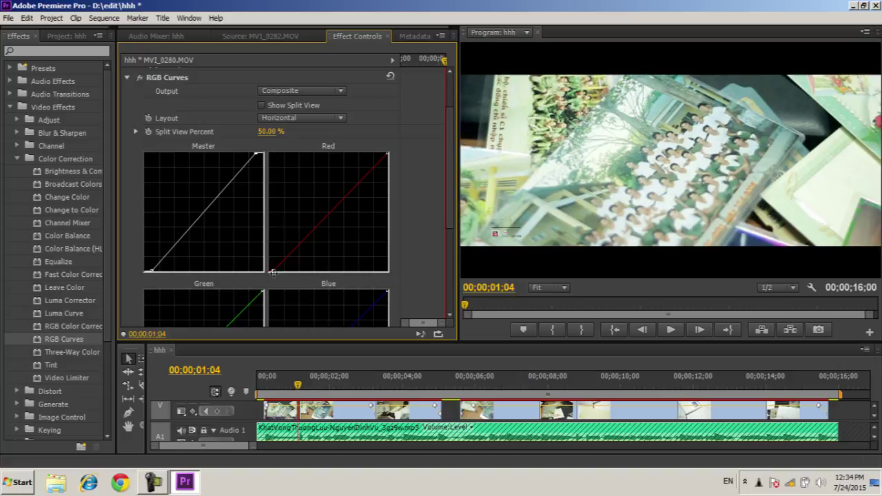
Step: Switch the calibration utility running in Windows to Calibration Off
left_click(764, 485)
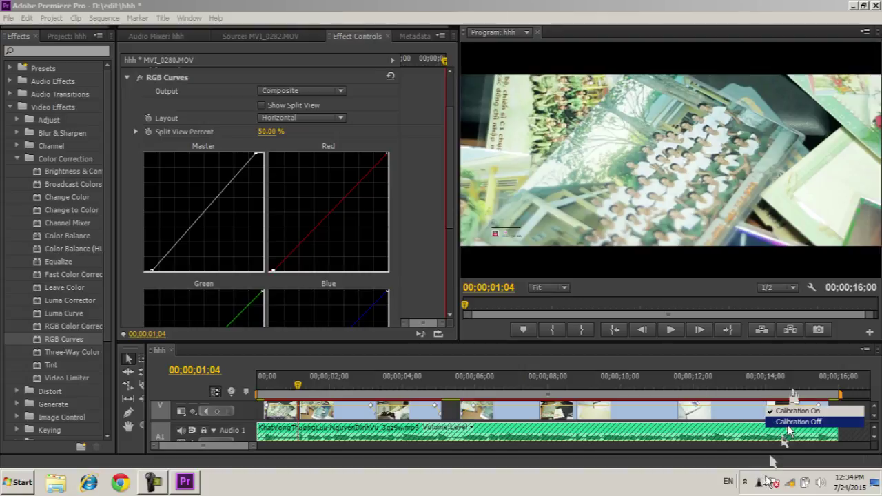
left_click(788, 426)
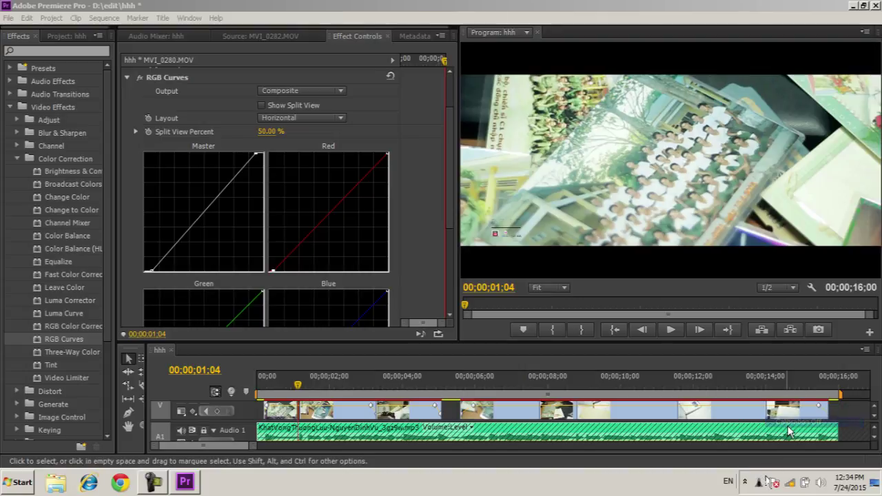
Step: Switch the display calibration back to Calibration On, and shift the Blue curve's white point slightly inward
left_click(764, 485)
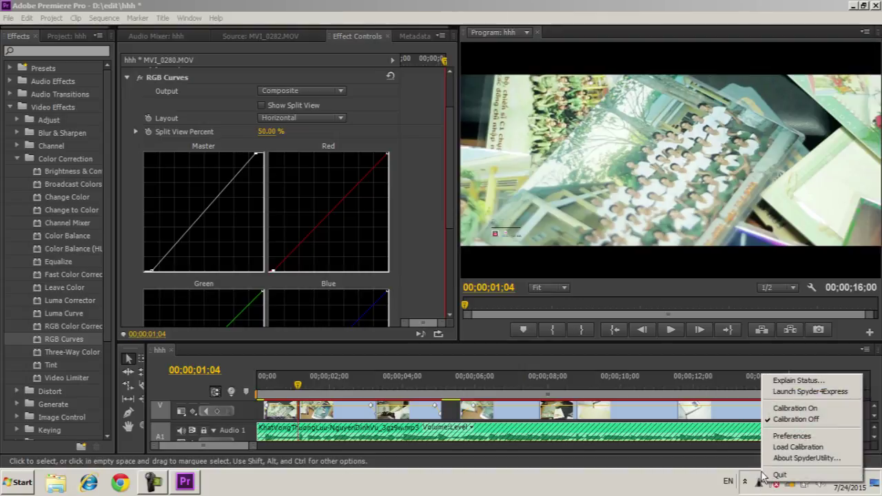
left_click(765, 408)
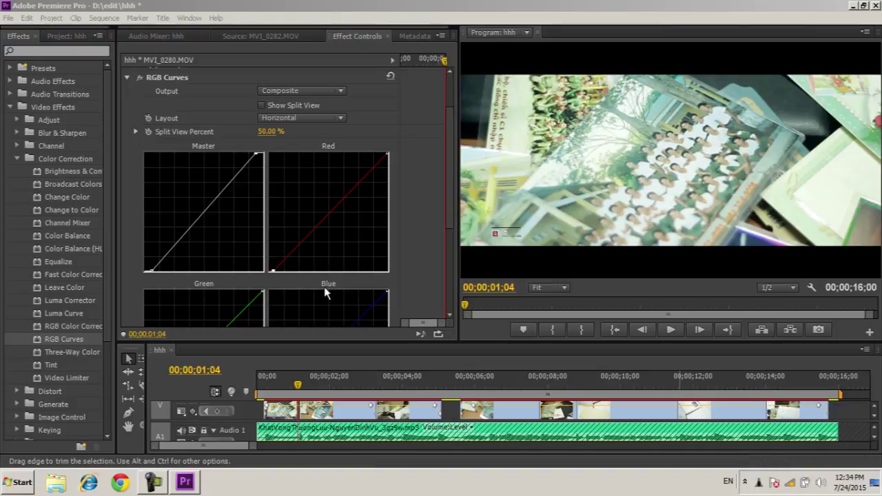
left_click(388, 290)
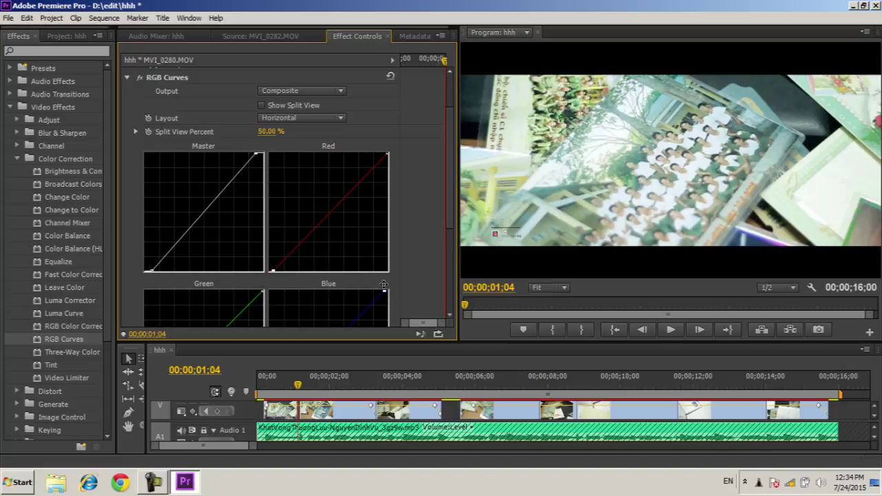
Step: Compare the picture with Calibration Off, and switch the utility back to Calibration On
right_click(759, 491)
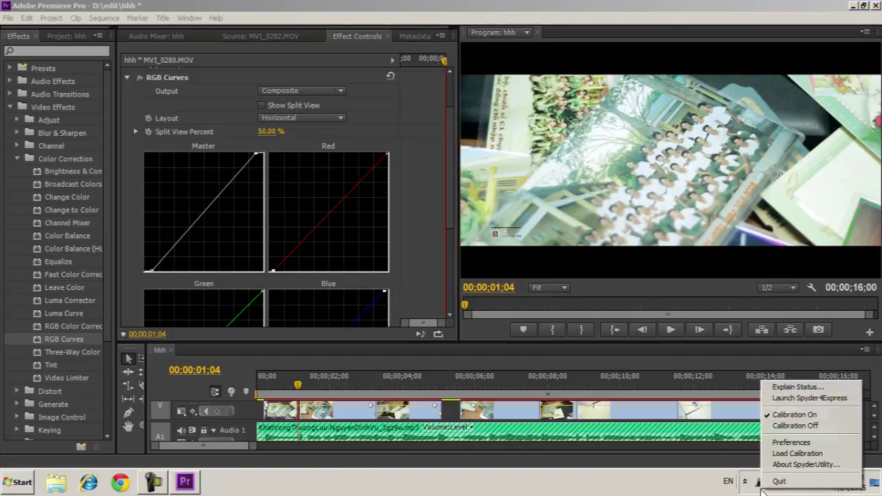
left_click(793, 426)
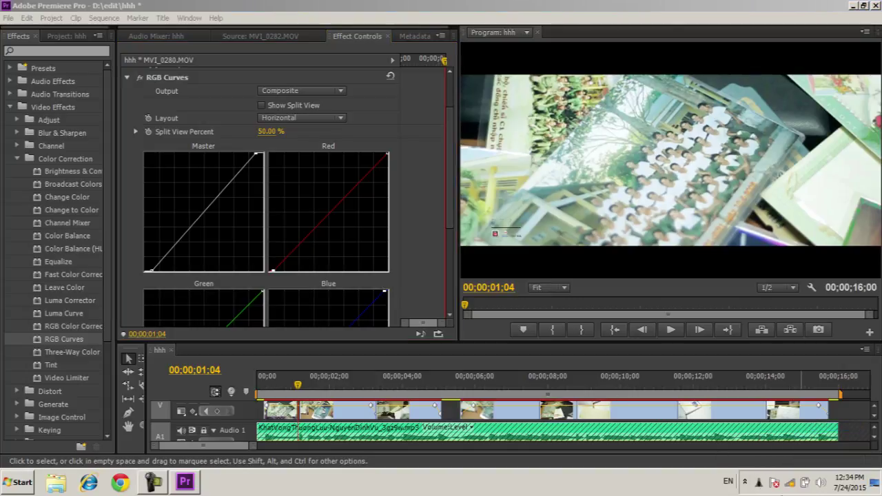
right_click(759, 482)
left_click(778, 404)
Step: Toggle the first clip's RGB Curves effect off and on several times to compare the picture before and after correction
left_click(126, 75)
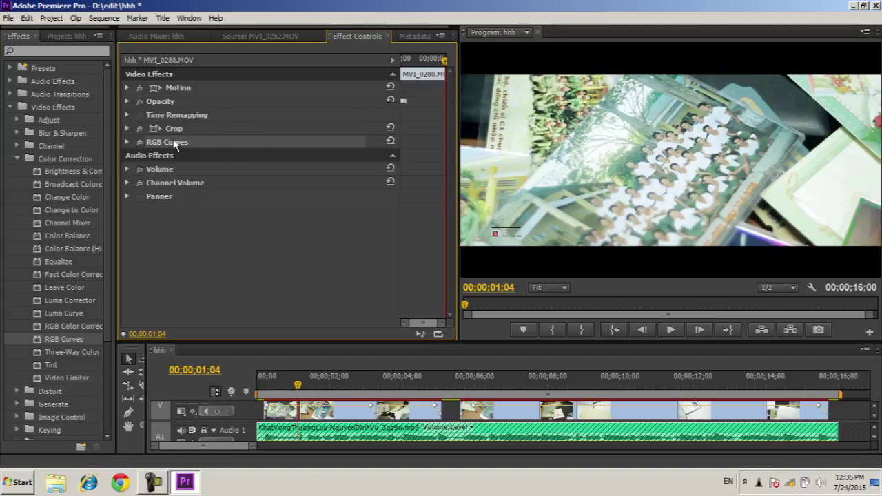
left_click(127, 141)
left_click(139, 141)
left_click(138, 141)
left_click(139, 141)
left_click(139, 142)
left_click(138, 142)
left_click(139, 141)
Step: Collapse the RGB Curves settings and copy the effect from the first MVI_0280.MOV clip
scroll(300, 247, "down", 2)
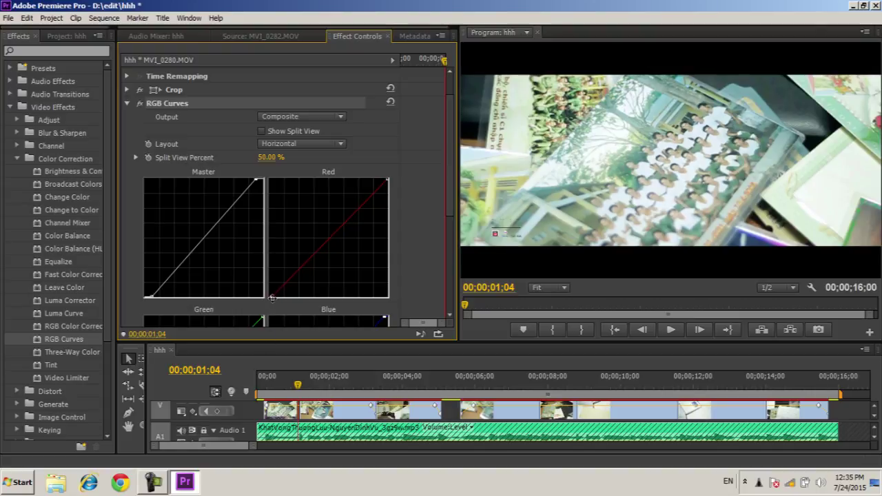
scroll(139, 141, "up", 2)
scroll(127, 102, "down", 2)
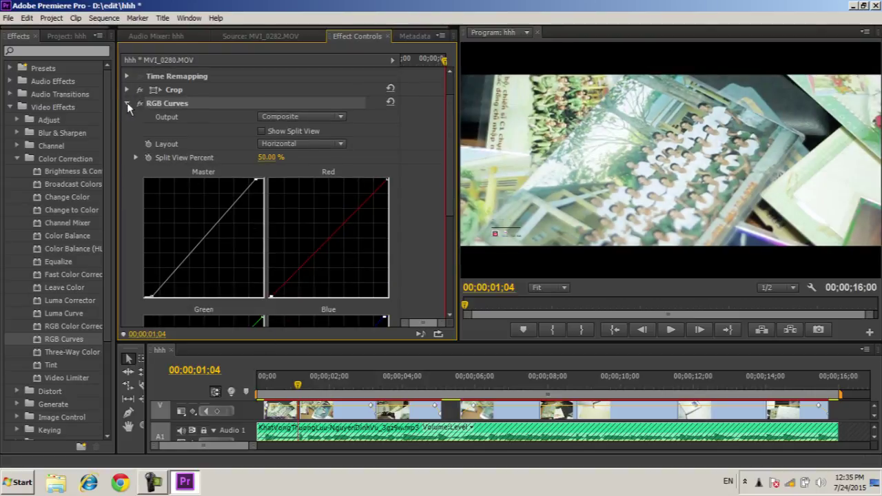
left_click(127, 103)
left_click(128, 142)
left_click(127, 141)
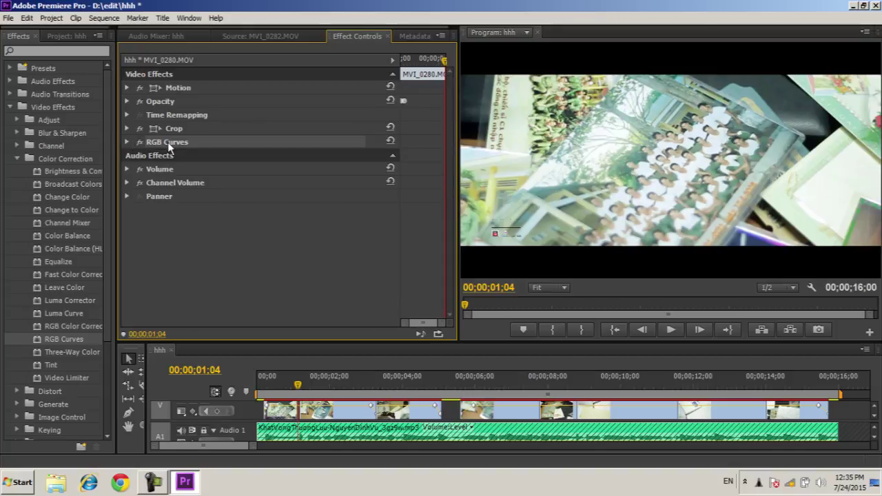
left_click(266, 144)
right_click(265, 144)
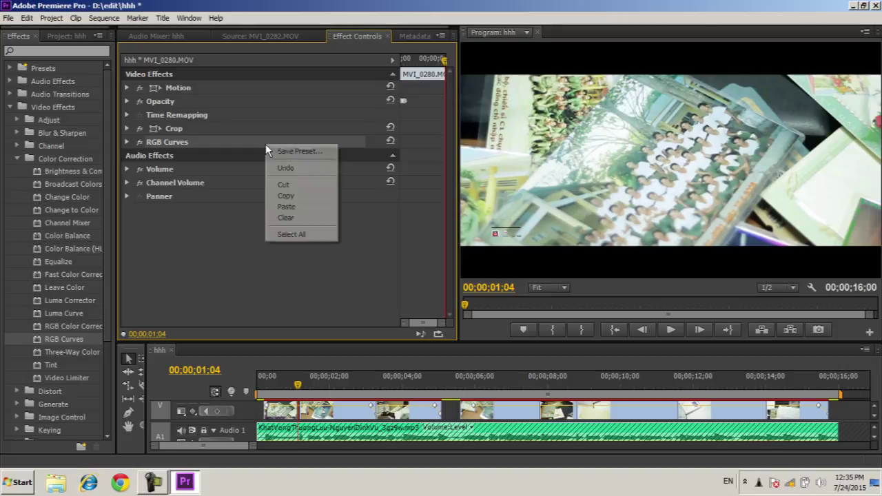
left_click(276, 198)
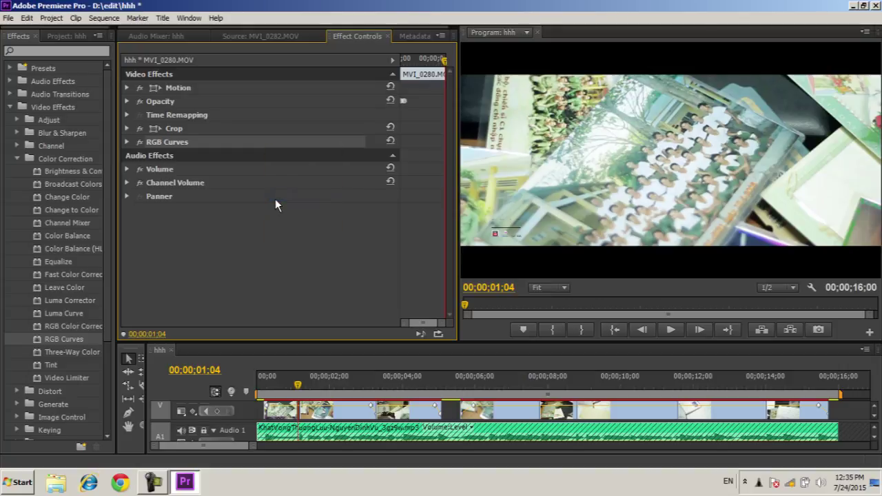
Step: Paste the copied RGB Curves effect onto the second MVI_0280.MOV clip, which starts at 00;00;01;06
left_click(314, 393)
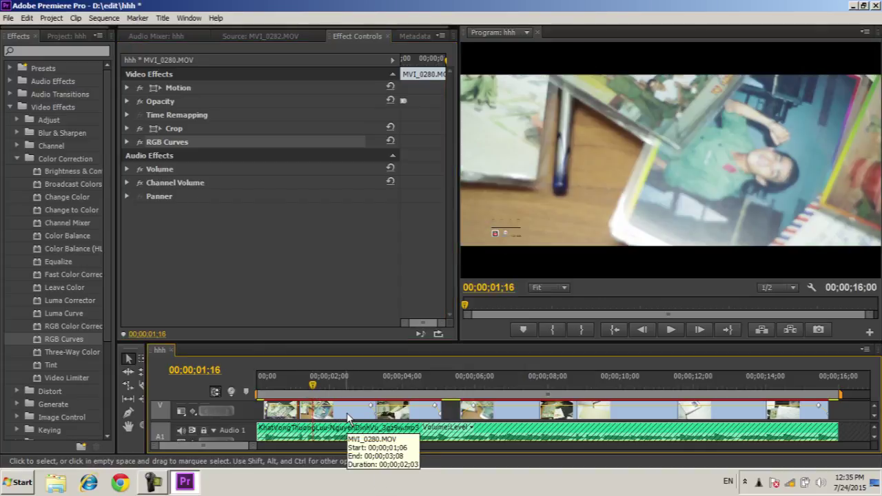
key("Delete")
right_click(250, 227)
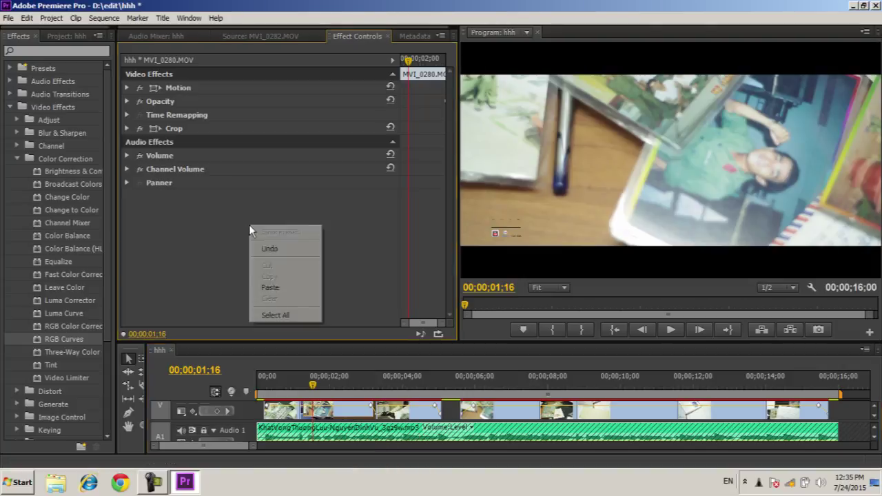
left_click(270, 287)
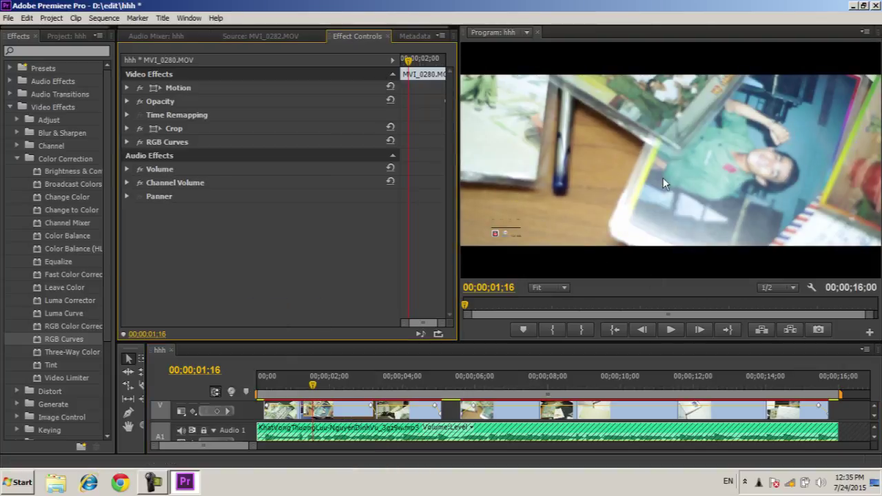
Step: Step through the frames around the cut between the first two MVI_0280.MOV clips and play on to examine the matching colors
key("Right")
key("Right")
key("Right")
key("Right")
key("Right")
key("Right")
key("Right")
key("Left")
key("Left")
key("Left")
key("Left")
key("Left")
key("Left")
key("Left")
key("Left")
key("Left")
key("Left")
key("Left")
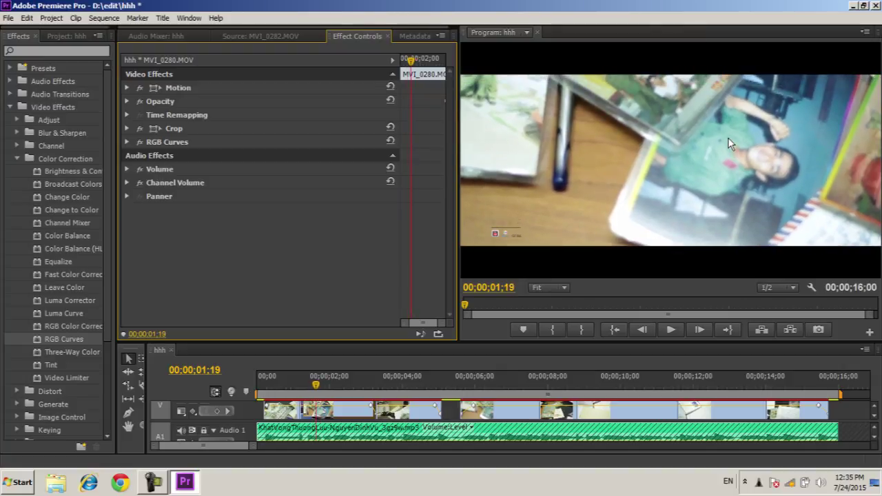
key("Left")
key("Left")
key("Left")
key("Left")
key("Left")
key("Left")
key("Left")
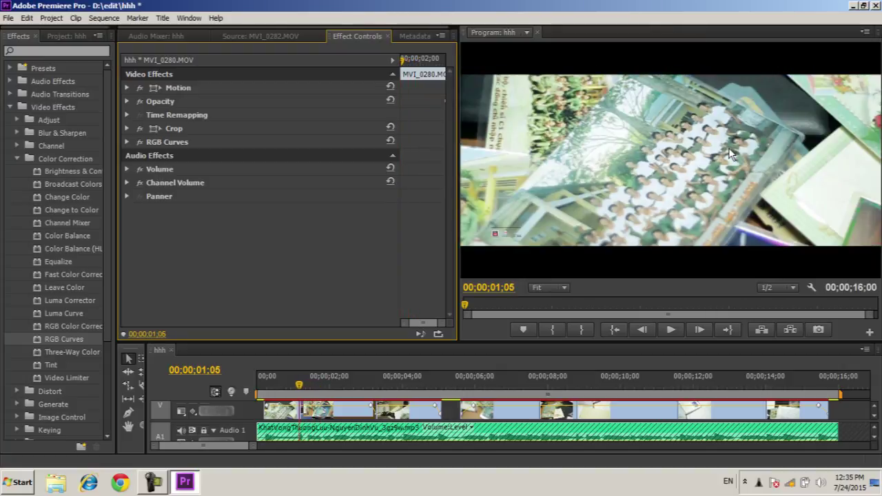
key("Right")
key("Right")
key("Right")
key("Right")
key("Right")
key("Right")
key("Right")
key("Right")
key("Right")
key("Left")
key("Left")
key("Left")
key("Left")
key("Left")
key("Left")
key("Right")
key("Right")
key("Right")
key("Right")
key("Right")
key("Right")
key("Right")
key("Right")
key("Right")
key("Right")
key("Right")
key("Right")
key("Right")
key("Right")
key("Right")
key("Right")
key("Right")
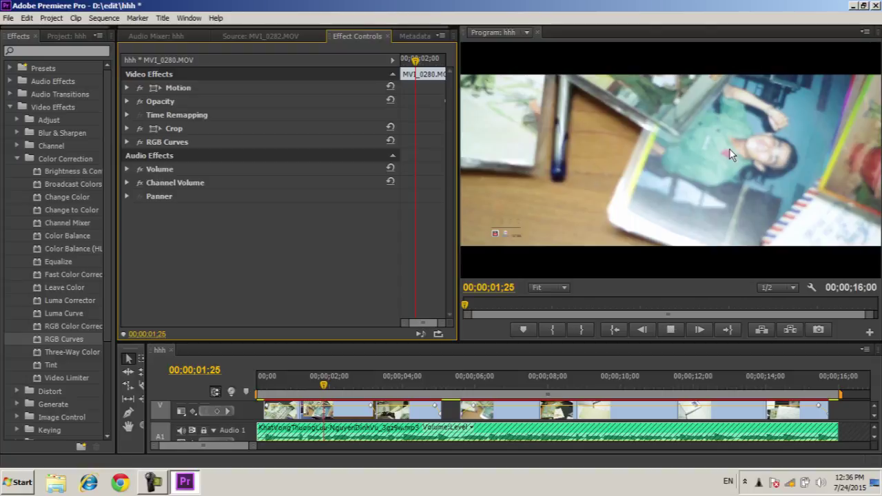
key("space")
key("space")
Step: Paste the copied RGB Curves effect onto the MVI_0282.MOV clip and step to frame 00;00;03;27
left_click(405, 411)
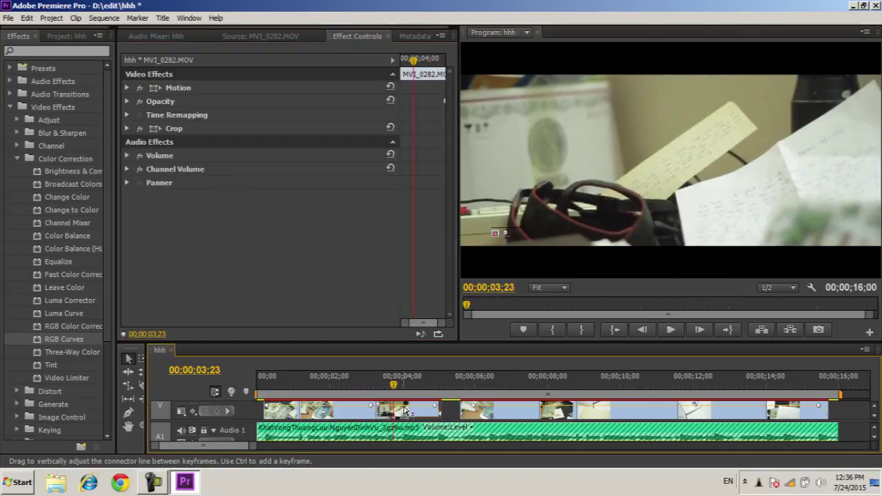
right_click(299, 253)
left_click(317, 311)
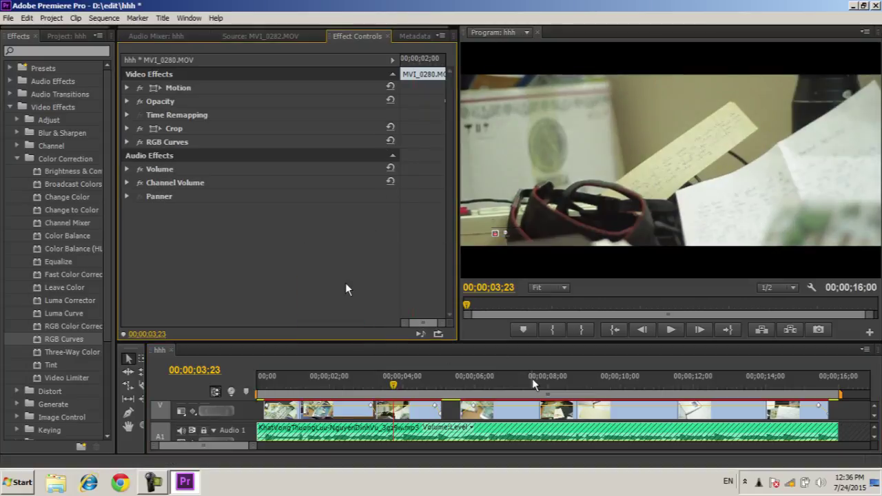
key("Right")
key("Right")
key("Right")
key("Right")
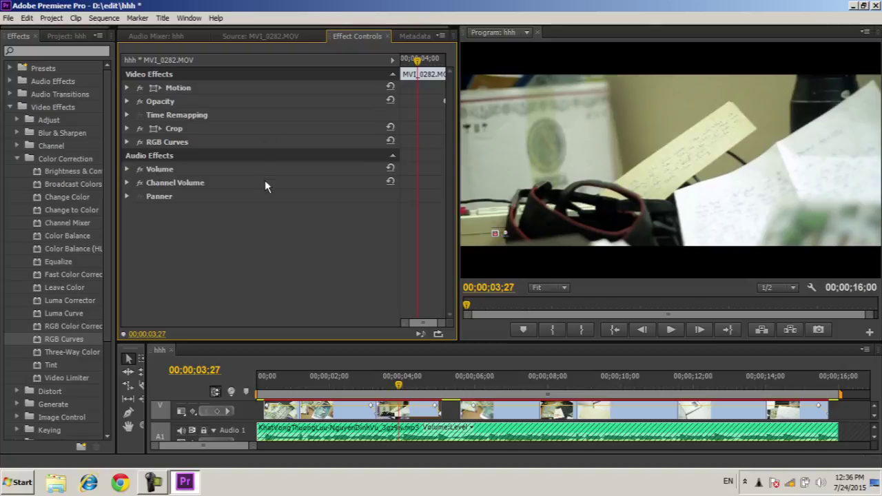
Step: Expand the MVI_0282.MOV clip's RGB Curves settings to examine its curve graphs
left_click(127, 141)
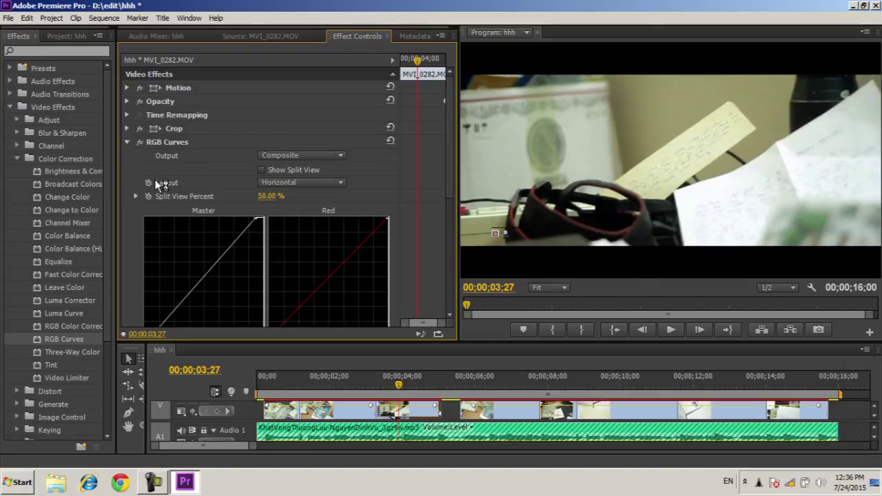
scroll(269, 266, "down", 2)
scroll(268, 267, "down", 3)
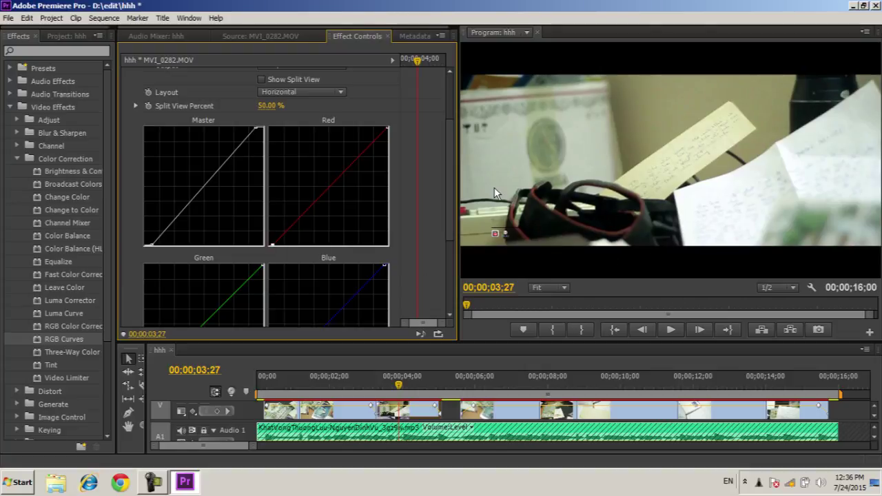
Step: Paste the RGB Curves effect onto the MVI_0280.MOV clip that starts at 00;00;05;18
left_click(486, 384)
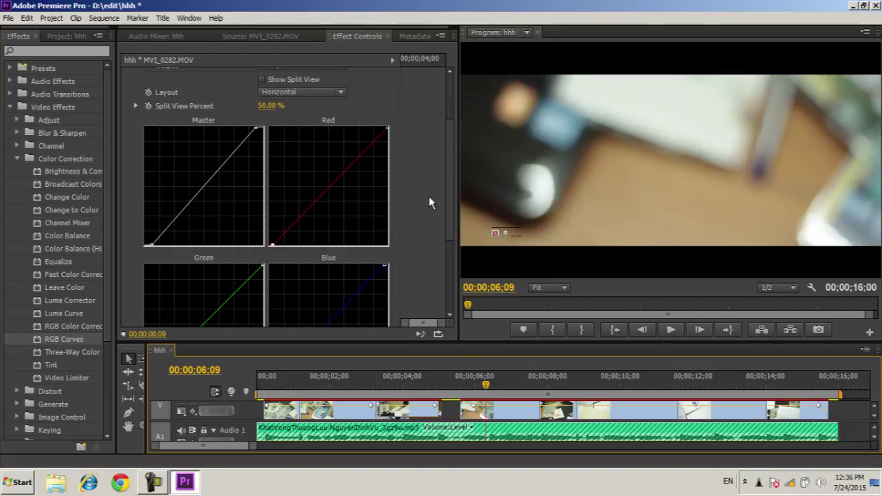
left_click(507, 386)
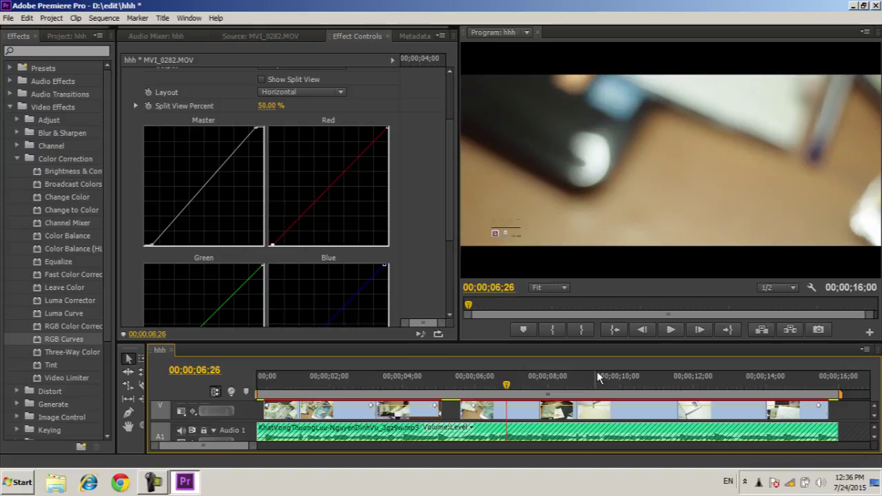
key("Right")
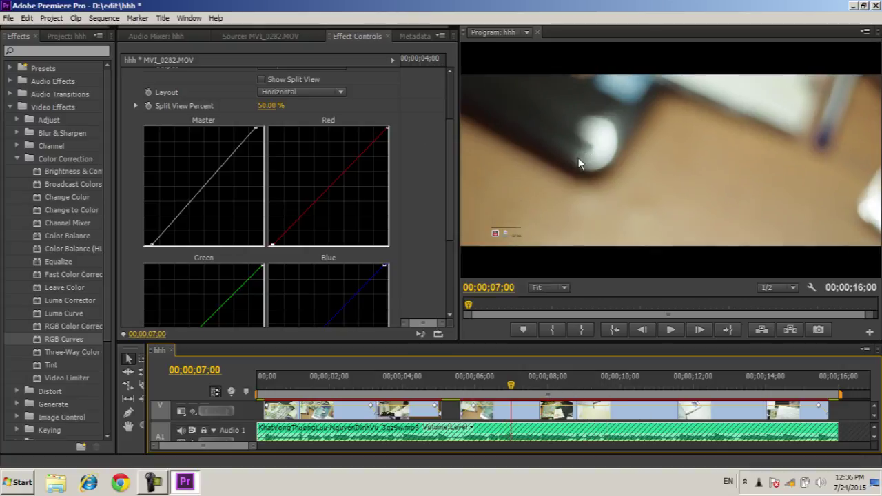
left_click(531, 412)
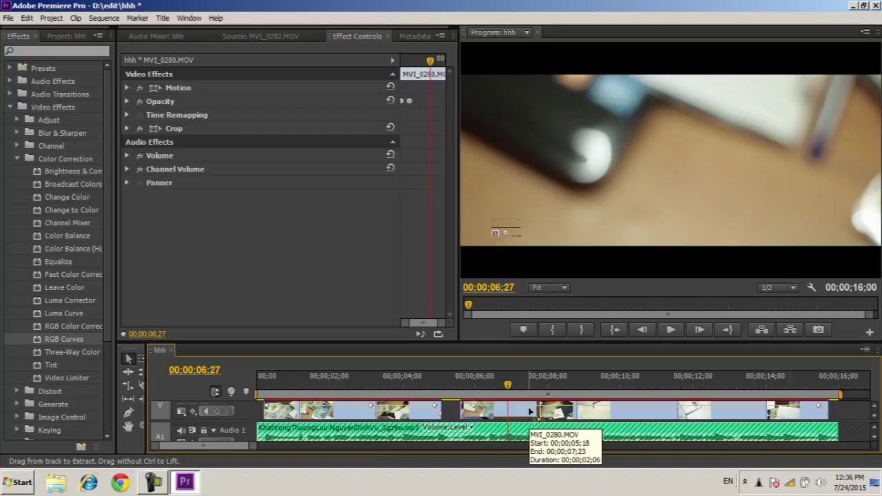
left_click_drag(532, 412, 531, 412)
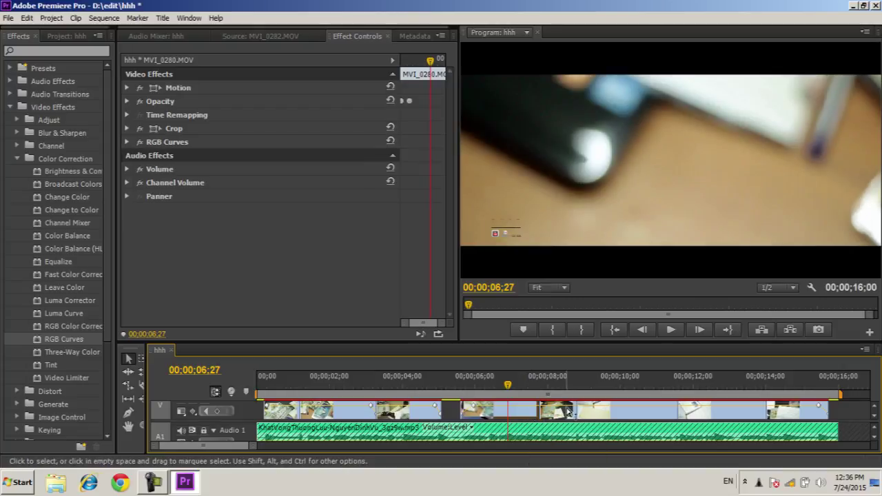
Step: Paste RGB Curves onto the MVI_0283.MOV clip starting at 00;00;07;24, and toggle the effect to compare the picture
left_click(555, 413)
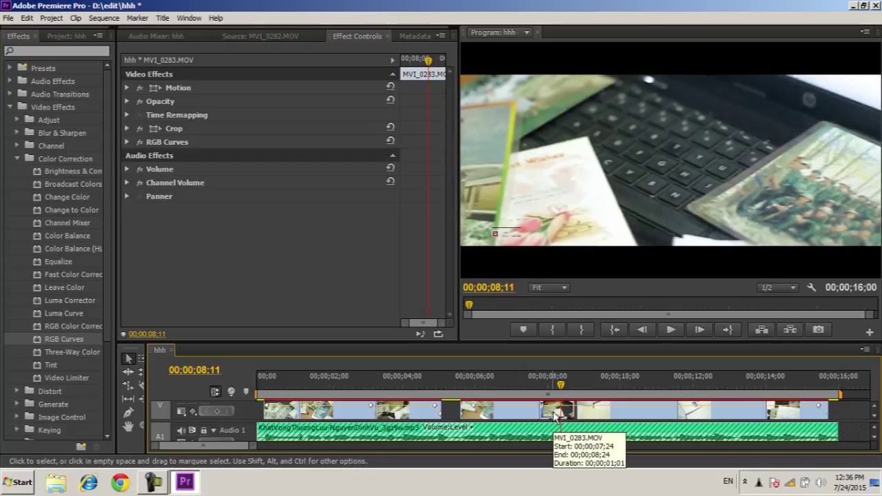
left_click(141, 142)
left_click(140, 142)
left_click(140, 141)
left_click(140, 141)
left_click(141, 141)
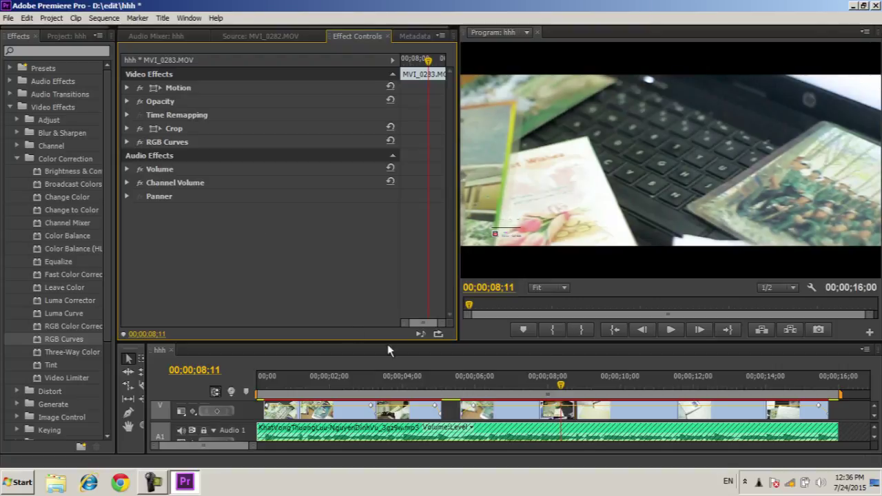
Step: Return to the MVI_0282.MOV clip at 00;00;04;03 and copy its RGB Curves effect
left_click(611, 376)
left_click(638, 411)
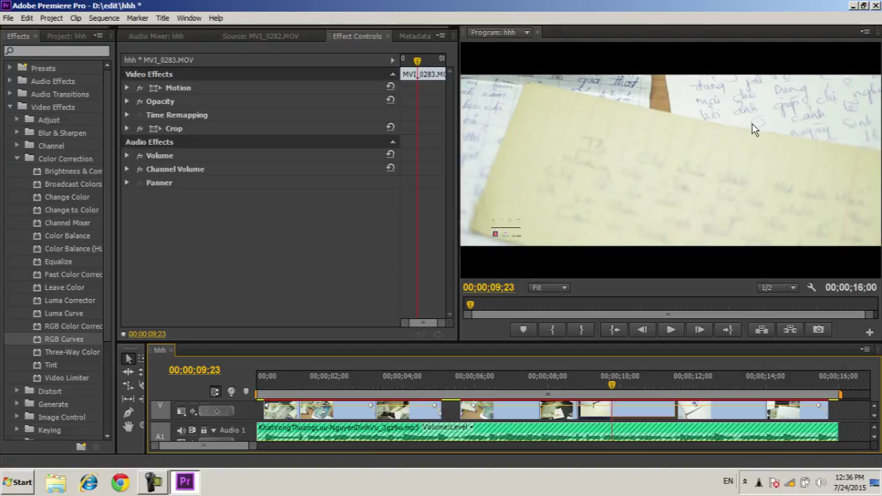
left_click(415, 418)
left_click(406, 394)
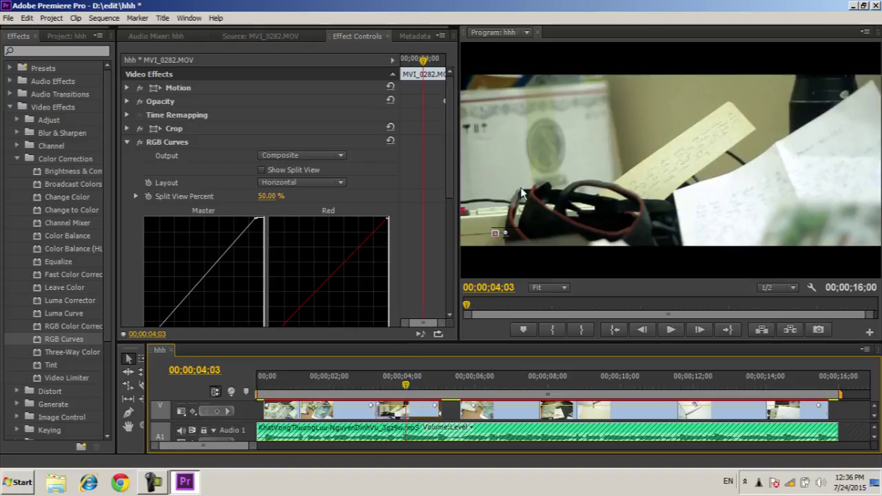
left_click(210, 142)
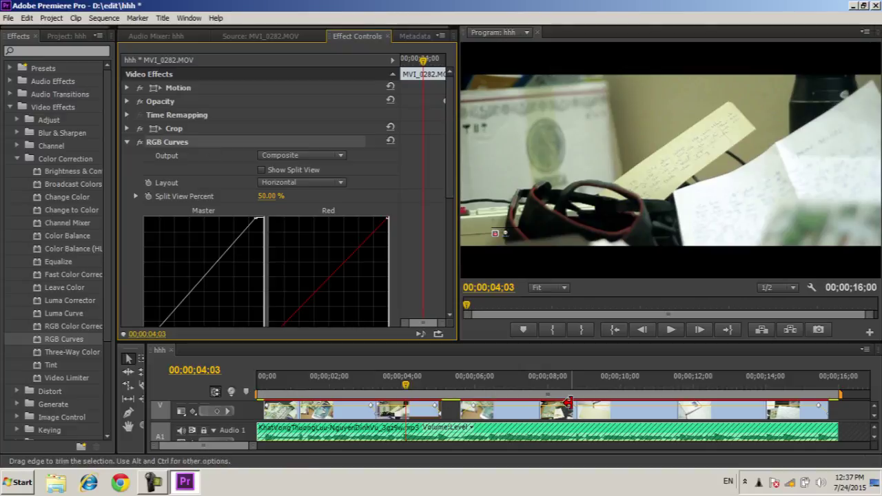
Step: Try pasting RGB Curves onto the second MVI_0283.MOV clip, previewed at 00;00;09;21, and undo the paste
left_click(594, 411)
left_click(609, 386)
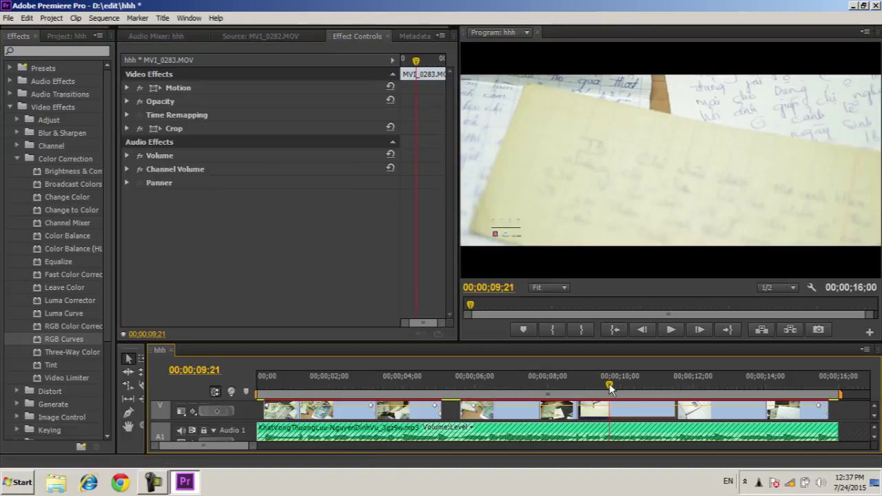
key("ctrl+z")
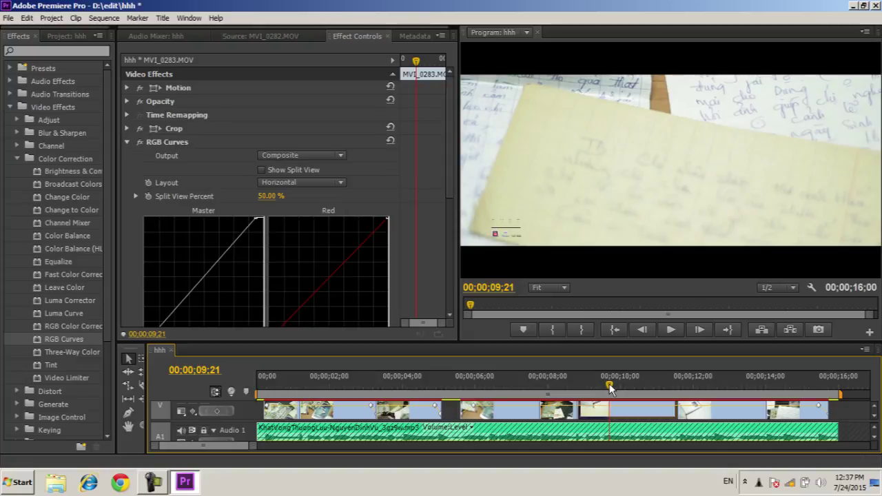
key("ctrl+z")
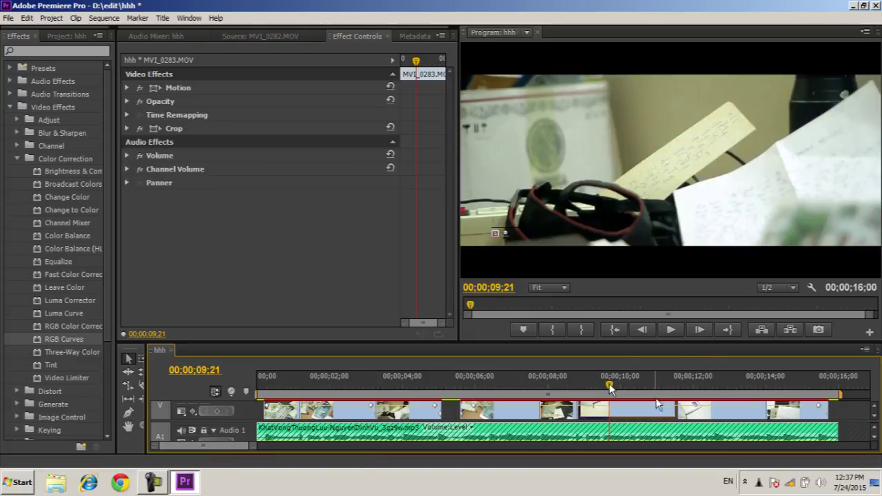
Step: Restore the undone RGB Curves paste on the MVI_0283.MOV clip previewed at 00;00;09;21
key("Left")
key("Left")
key("Left")
key("Left")
key("ctrl+shift+z")
Step: Step frame by frame through the corrected MVI_0283.MOV clip from 00;00;09;21 to examine its exposure and contrast
key("Right")
key("Right")
key("Right")
key("Right")
key("Right")
key("Right")
key("Right")
key("Right")
key("Right")
key("Right")
key("Right")
key("Right")
key("Right")
key("Right")
key("Right")
key("Right")
key("Right")
key("Right")
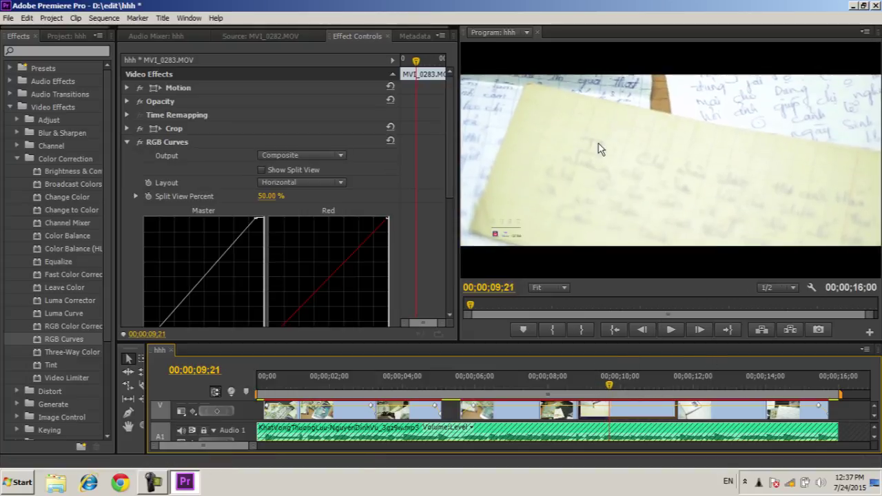
key("Right")
key("Right")
key("Right")
key("Right")
key("Right")
key("Right")
key("Right")
key("Right")
key("Right")
key("Right")
key("Right")
key("Right")
key("Right")
key("Right")
key("Right")
key("Right")
key("Right")
key("Right")
key("Right")
key("Right")
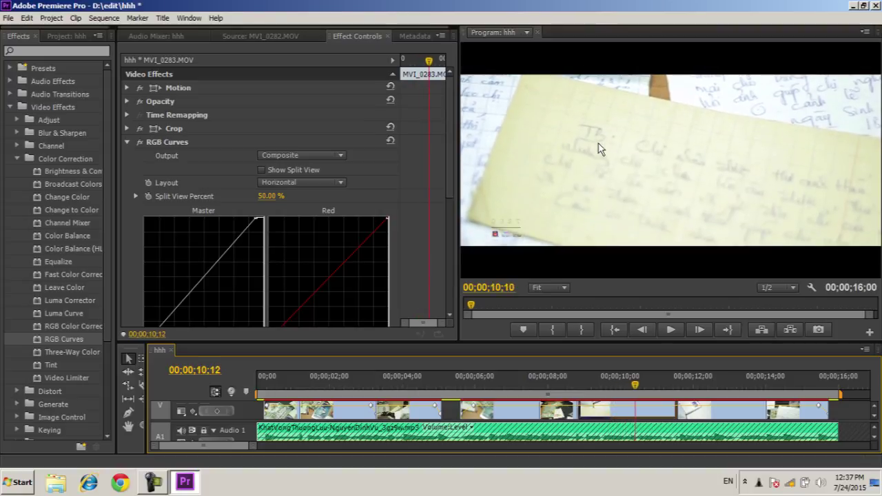
key("Right")
key("Right")
key("Right")
key("Right")
key("Right")
key("Right")
key("Right")
key("Right")
key("Right")
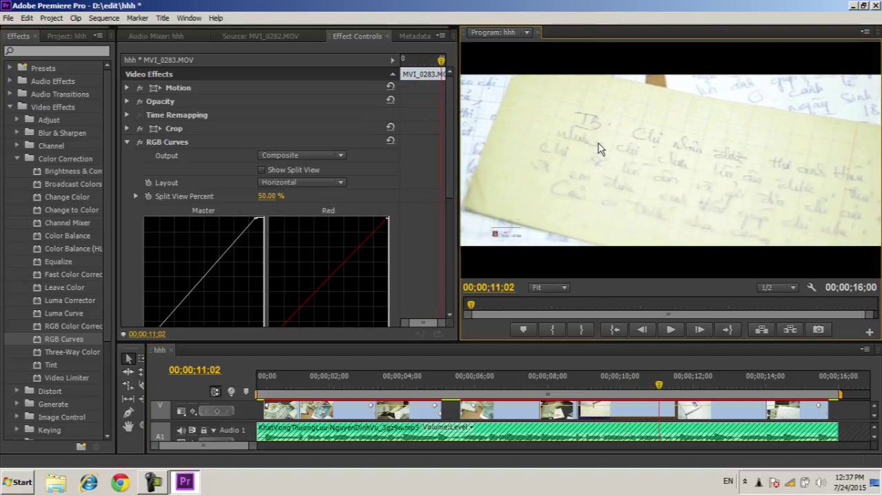
Step: Adjust the Master curve of this MVI_0283.MOV clip by moving its shadow and highlight points slightly inward or outward to soften the brightening
scroll(327, 324, "down", 1)
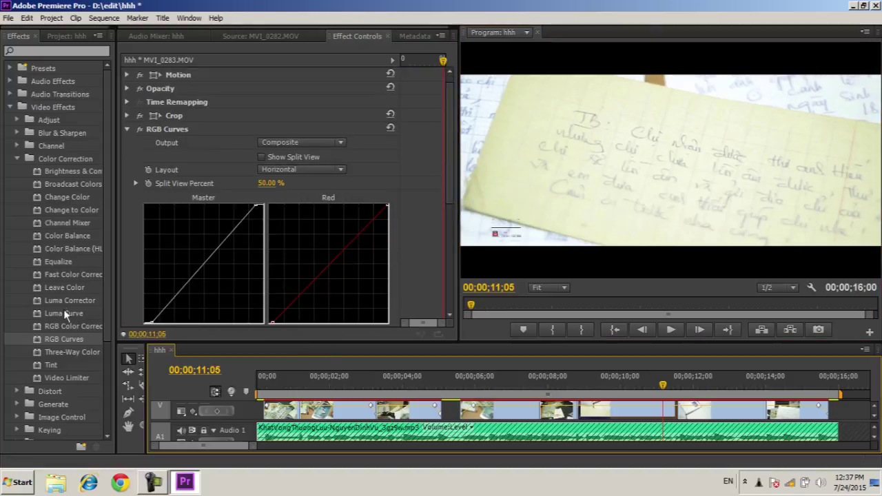
left_click_drag(149, 322, 155, 323)
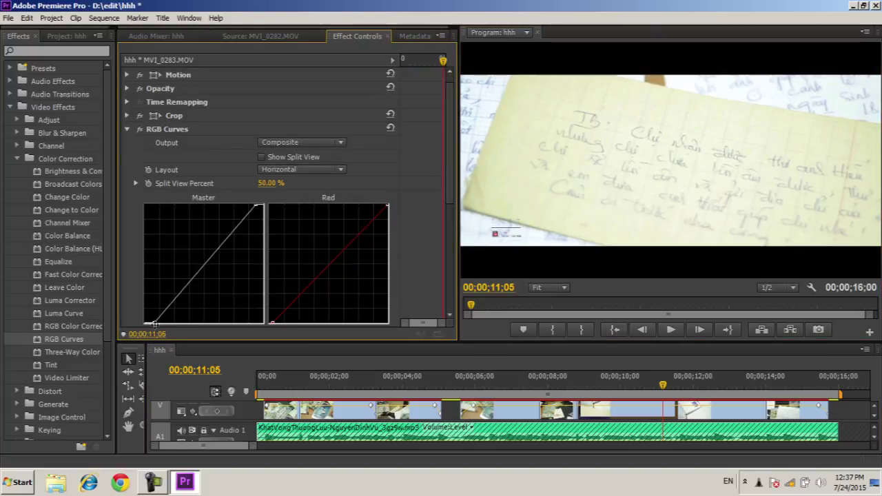
left_click_drag(260, 205, 260, 204)
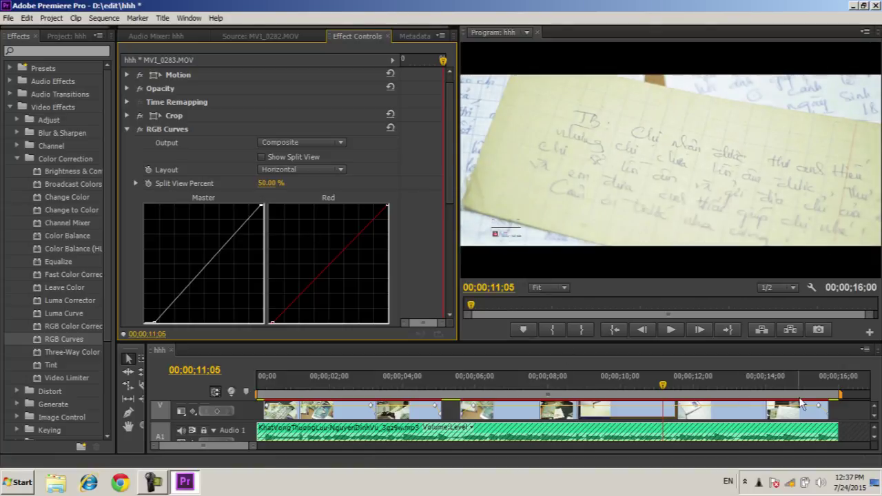
Step: Copy the adjusted RGB Curves effect and paste it onto the MVI_0283.MOV clip that starts at 00;00;11;18
left_click(702, 392)
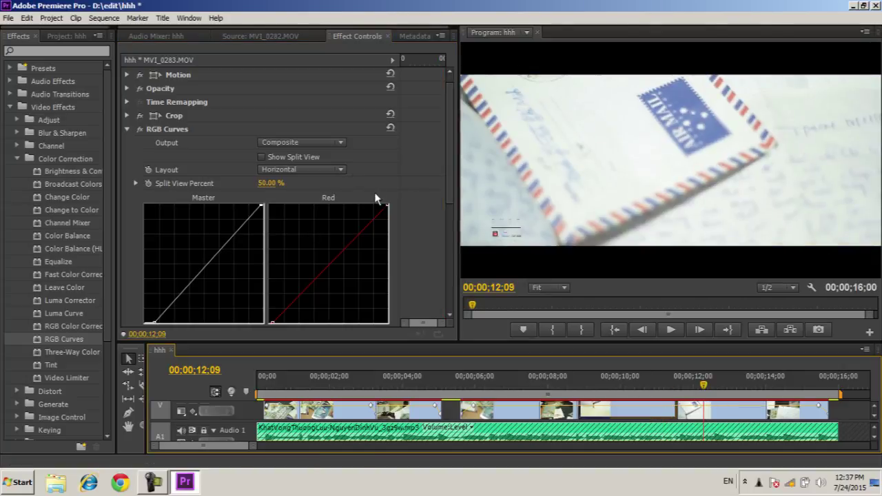
left_click(170, 129)
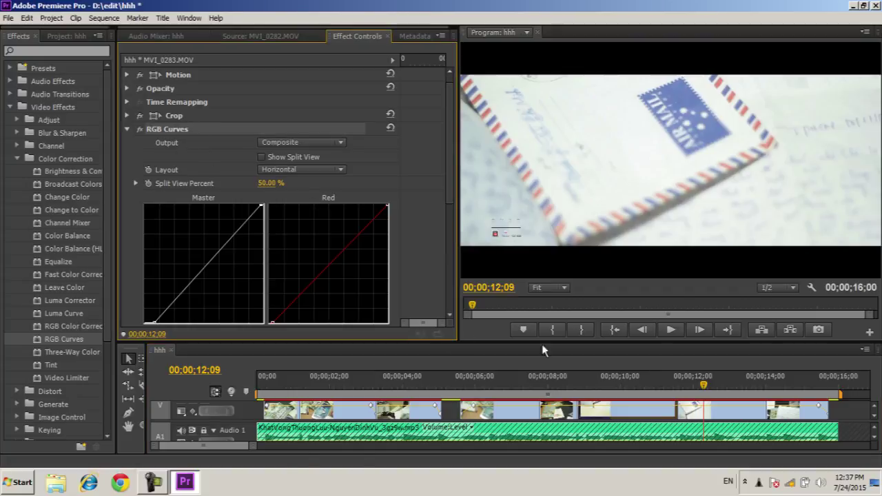
left_click(691, 412)
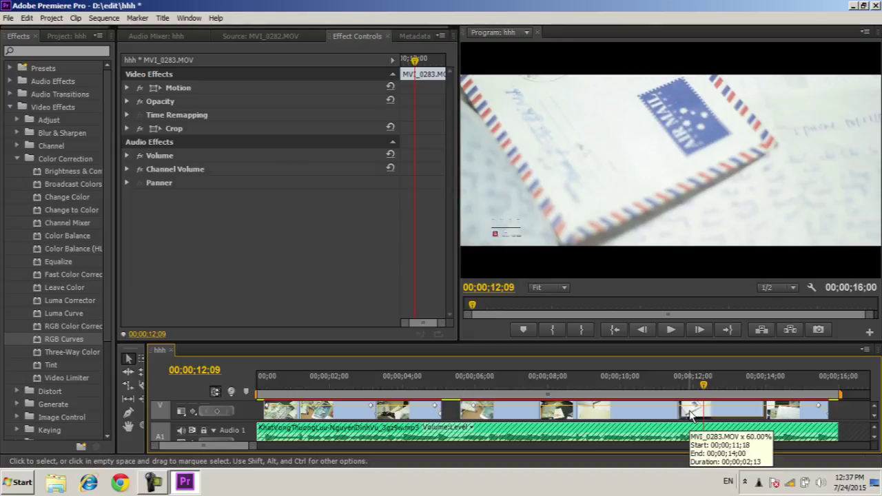
left_click_drag(691, 412, 691, 412)
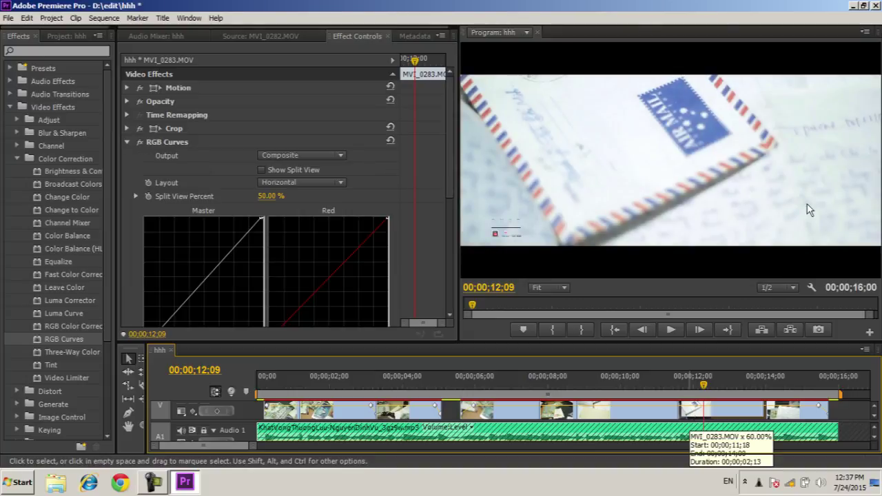
Step: Paste the RGB Curves effect onto the last MVI_0282.MOV clip, previewed at 00;00;14;16
left_click(786, 394)
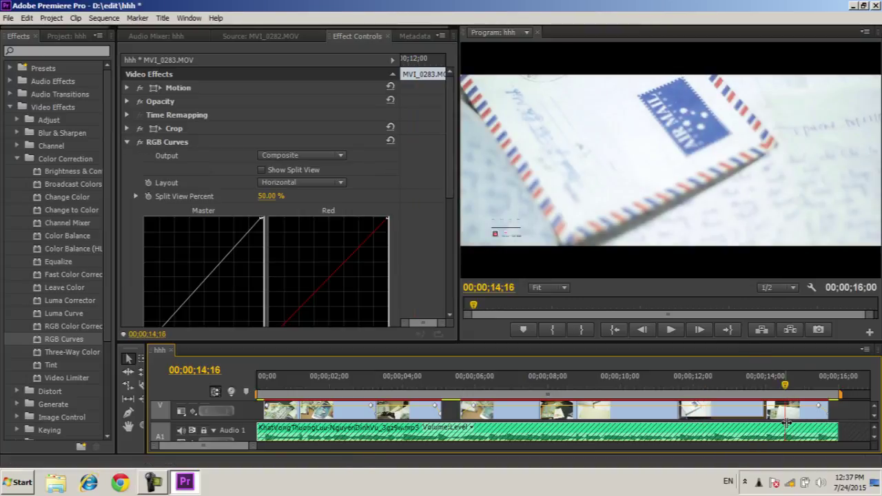
left_click(798, 412)
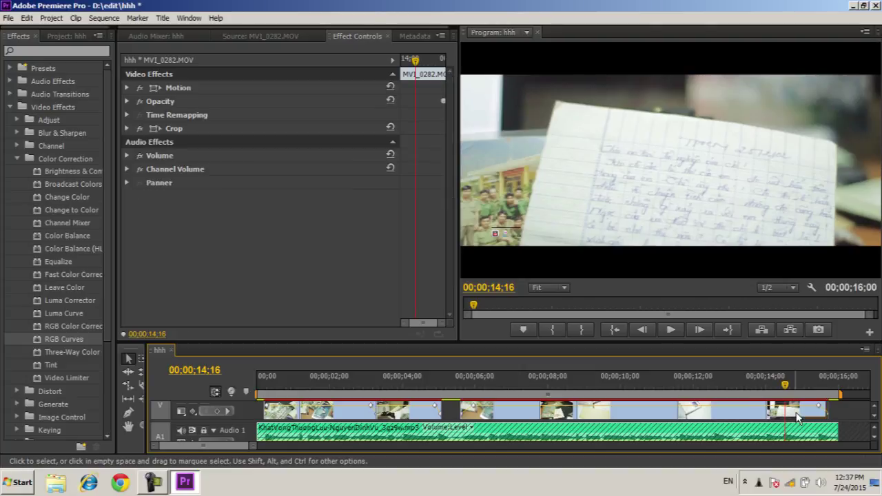
left_click(798, 413)
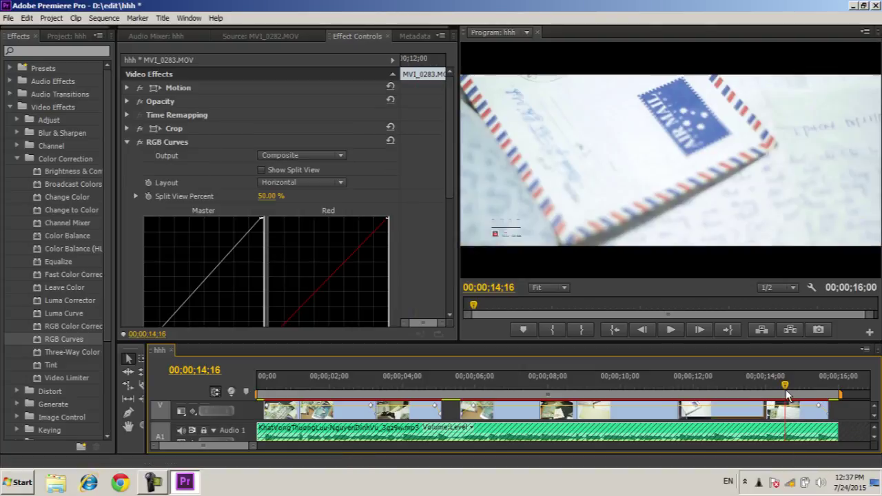
Step: Add volume keyframes at the end of the music clip to fade it out, and play the sequence from its start
scroll(662, 52, "down", 6)
scroll(705, 228, "up", 8)
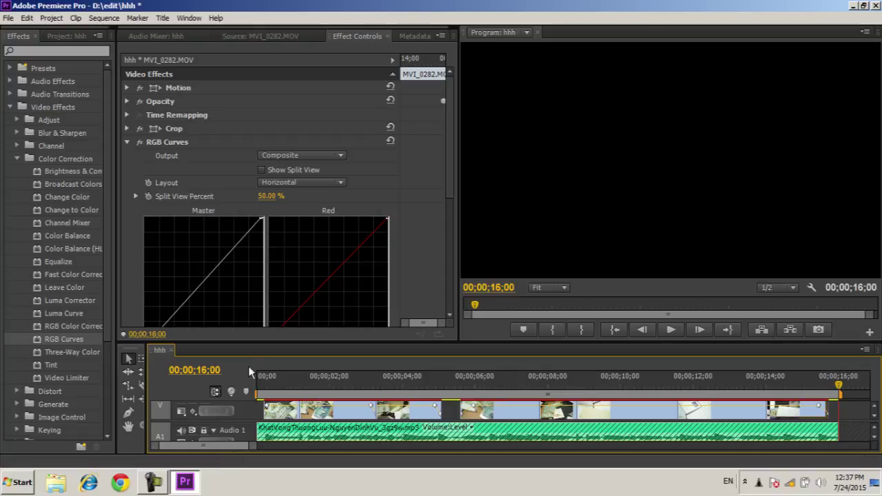
left_click_drag(250, 344, 256, 289)
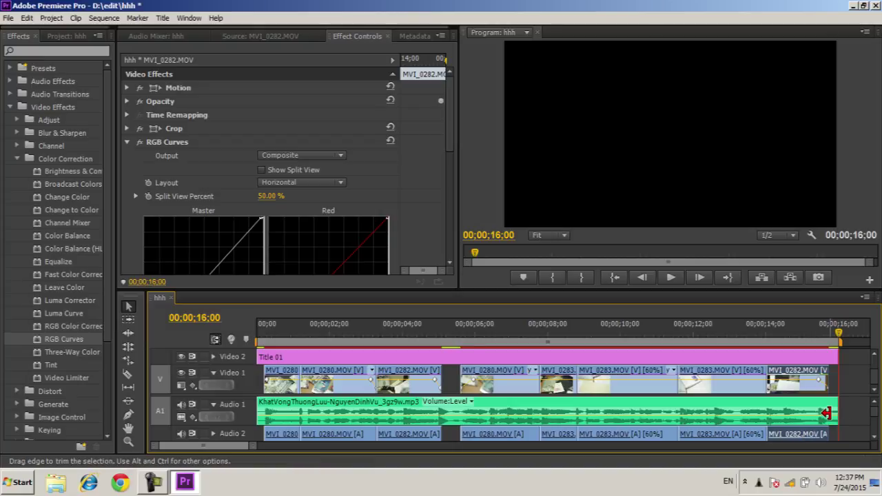
key("p")
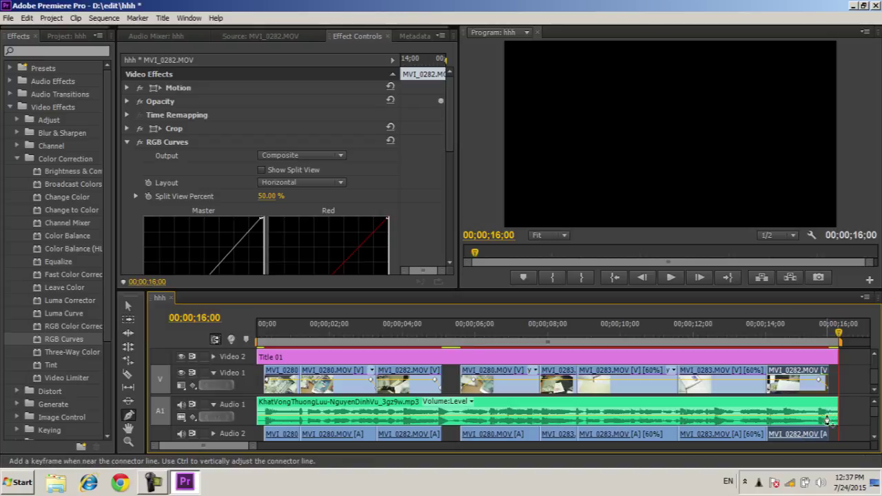
left_click(827, 420)
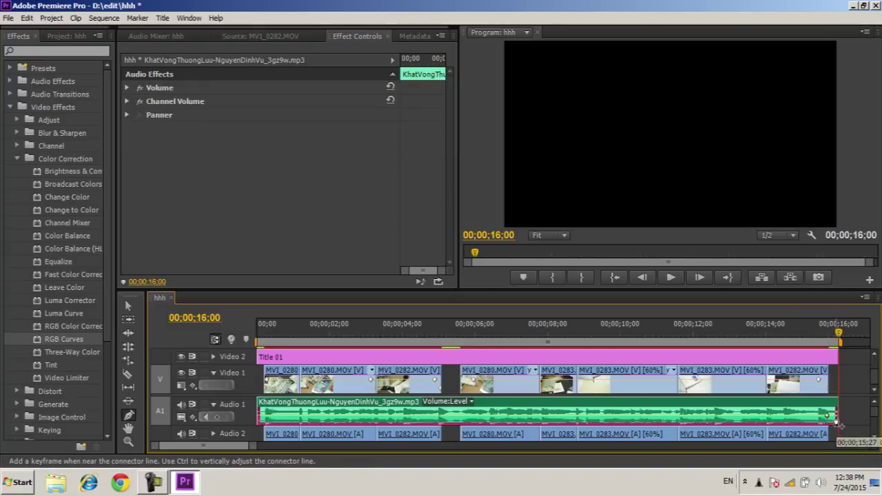
key("v")
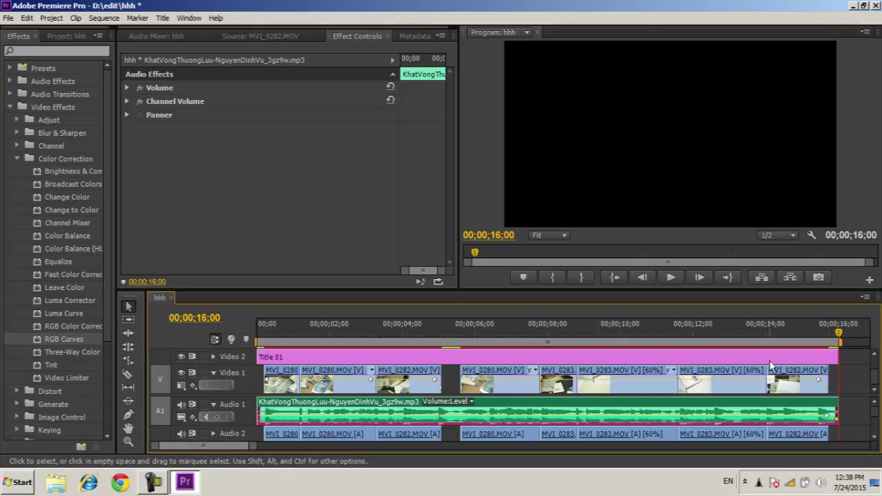
left_click(260, 328)
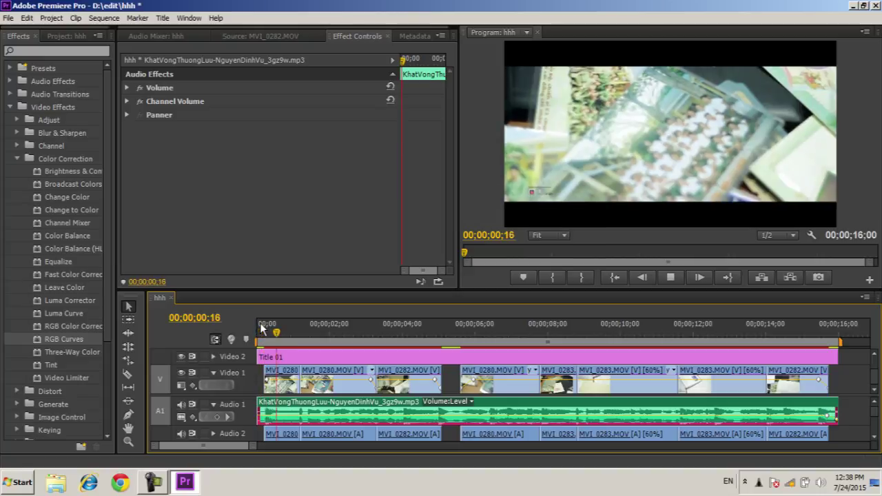
key("space")
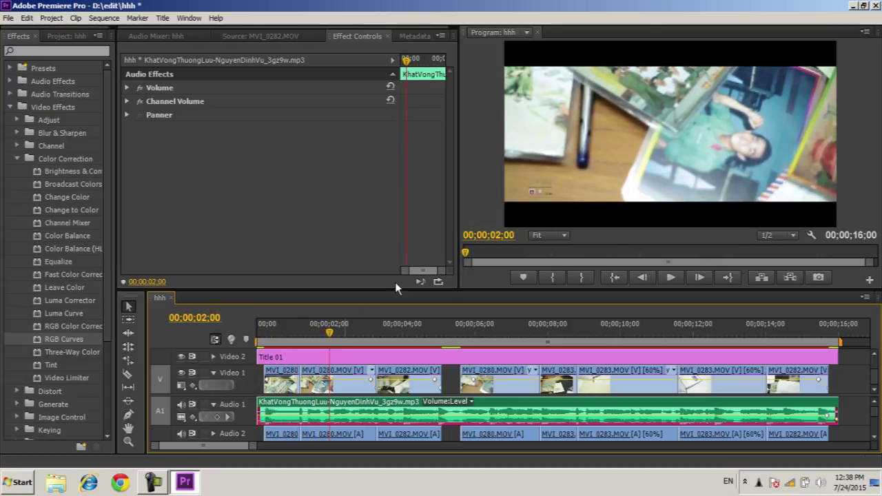
Step: Lock Video 2, Video 1 and Audio 1, and delete all the camera clips' sound on Audio 2
left_click_drag(396, 288, 395, 208)
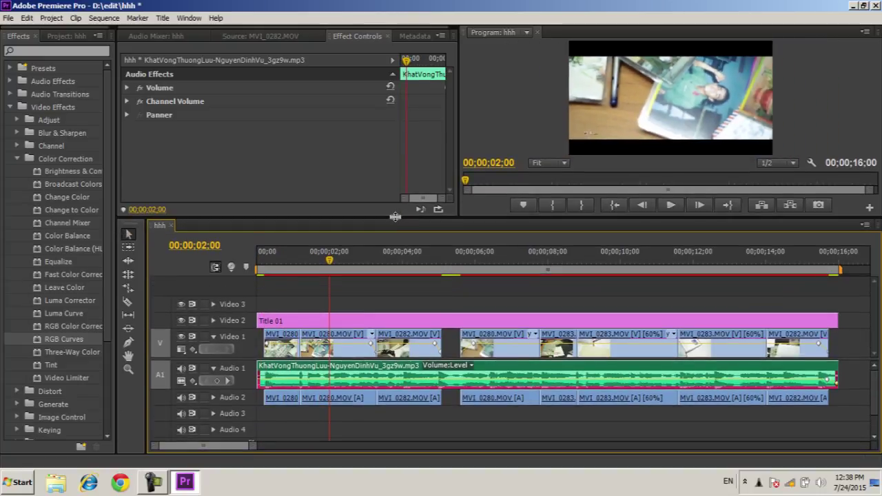
left_click(203, 320)
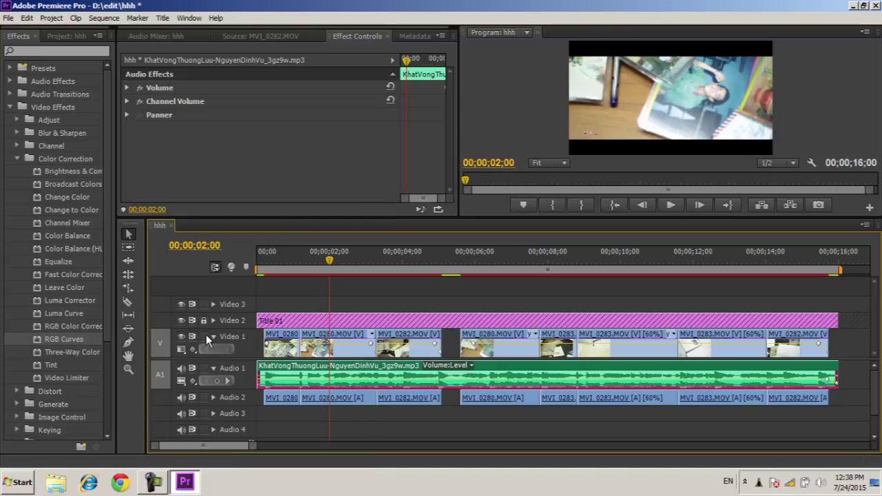
left_click(204, 336)
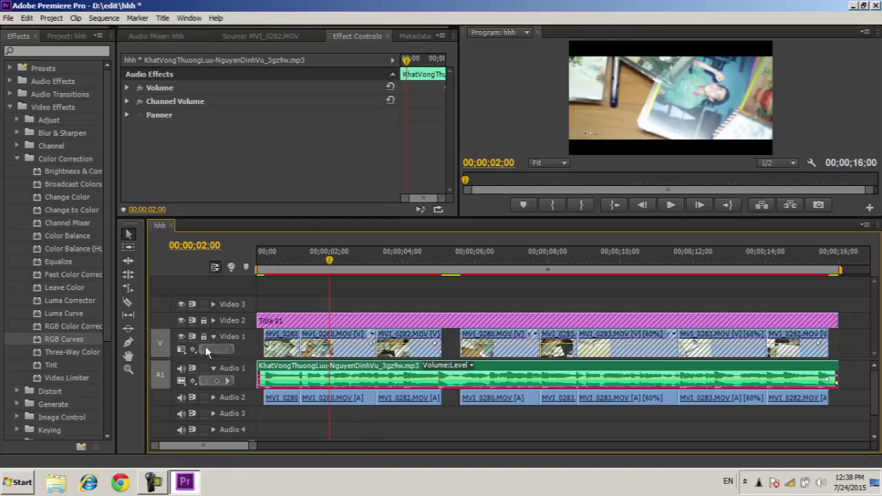
left_click(204, 368)
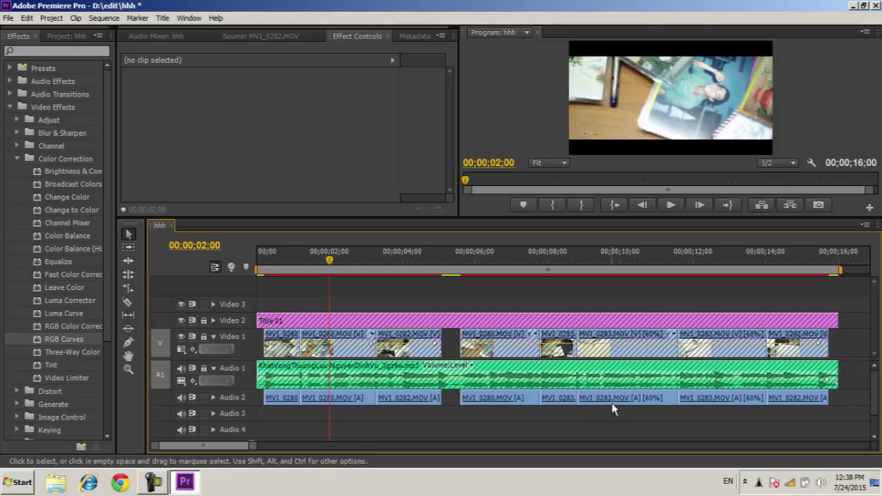
left_click_drag(844, 408, 290, 405)
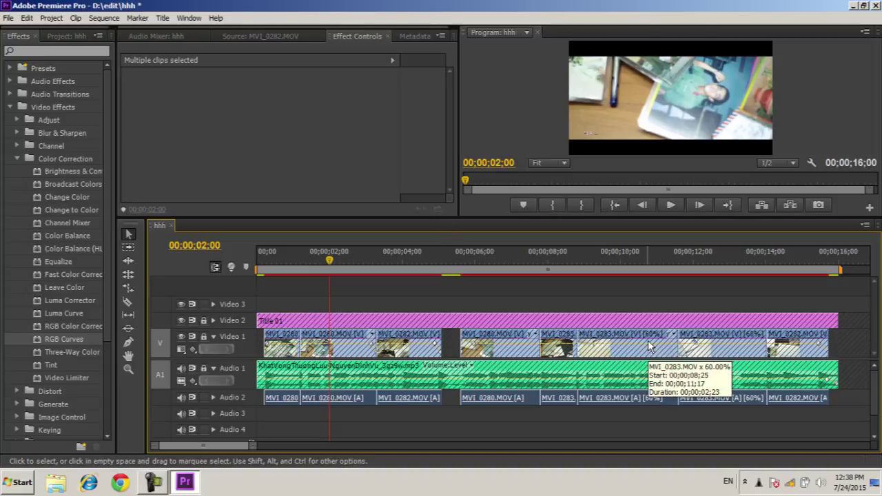
key("Delete")
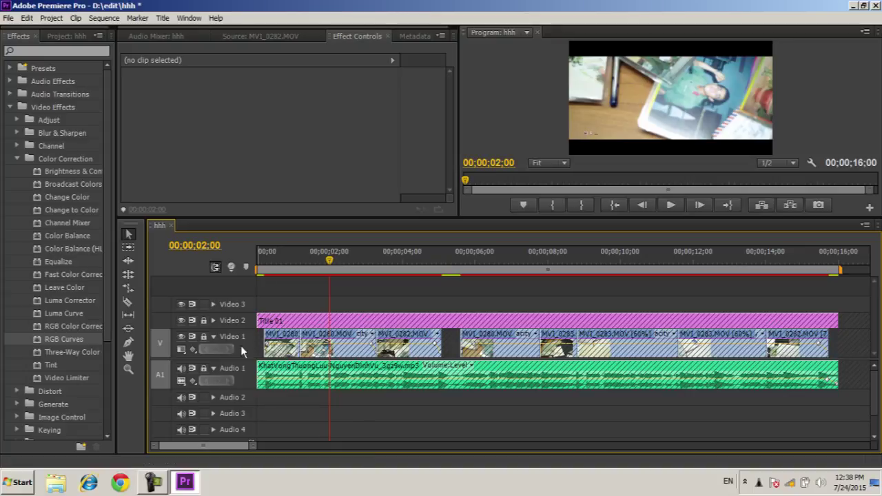
Step: Collapse the Audio 1 track, unlock Audio 1, Video 1 and Video 2, and enlarge the program preview
left_click(213, 368)
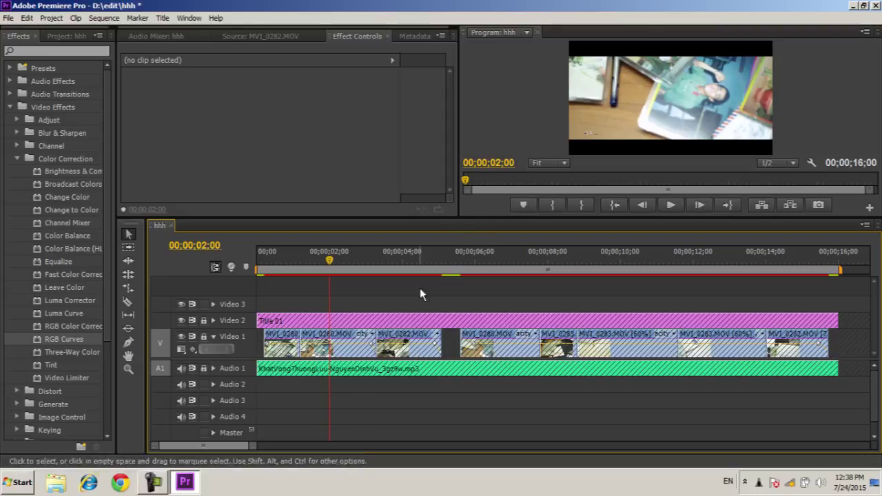
left_click(204, 368)
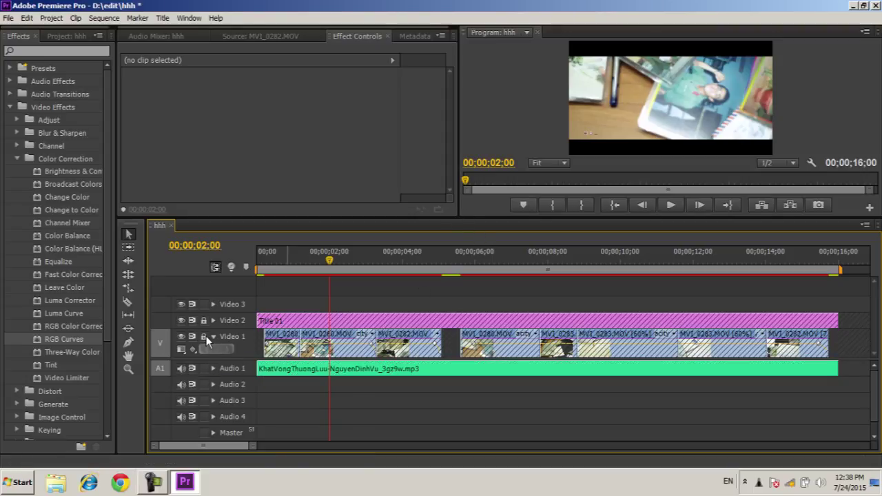
left_click(204, 336)
left_click(204, 321)
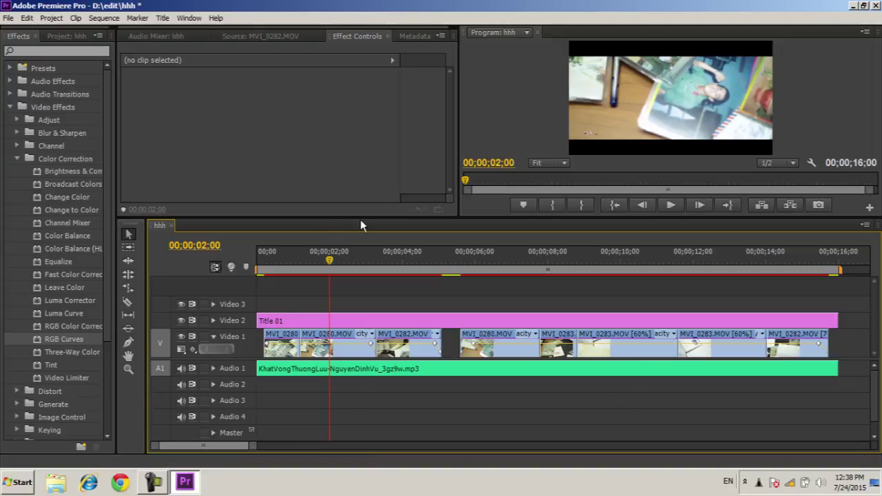
left_click_drag(355, 215, 355, 277)
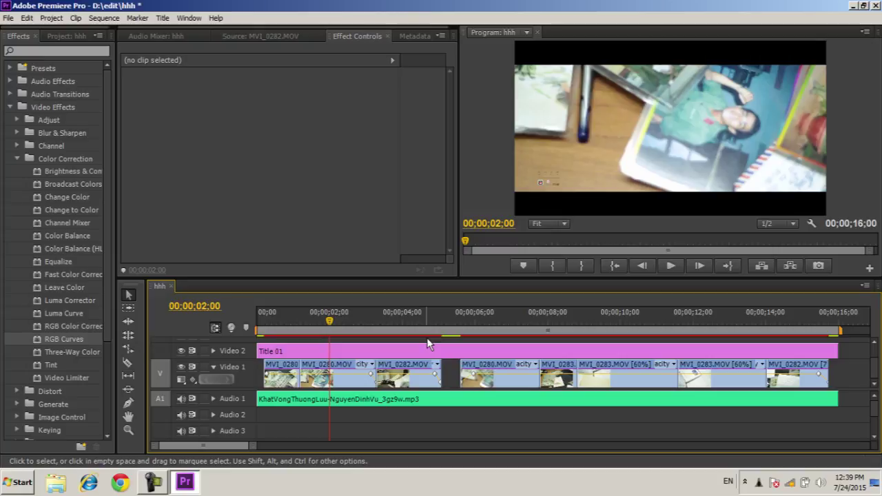
Step: Render the sequence's work area previews, checking the render details during the process
key("Return")
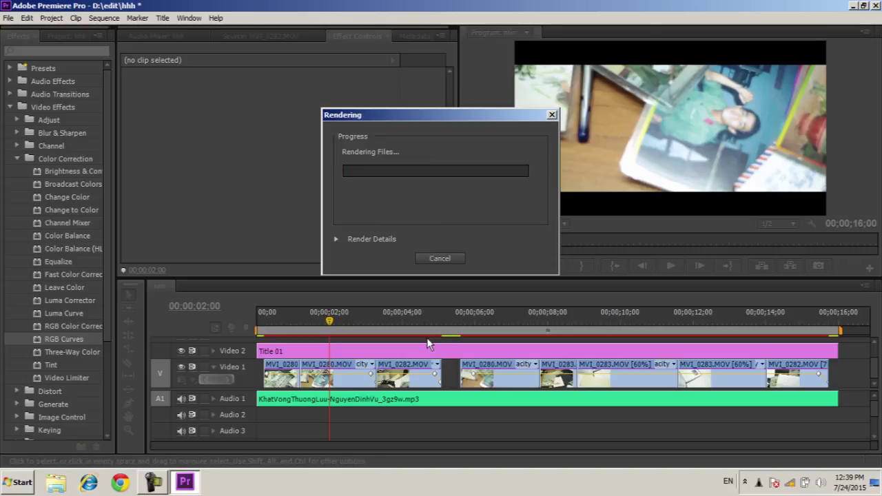
left_click(337, 239)
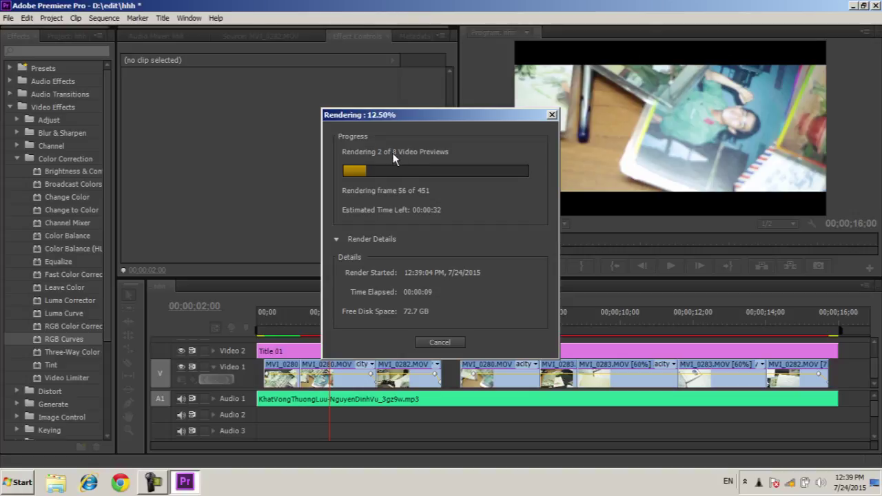
left_click(337, 238)
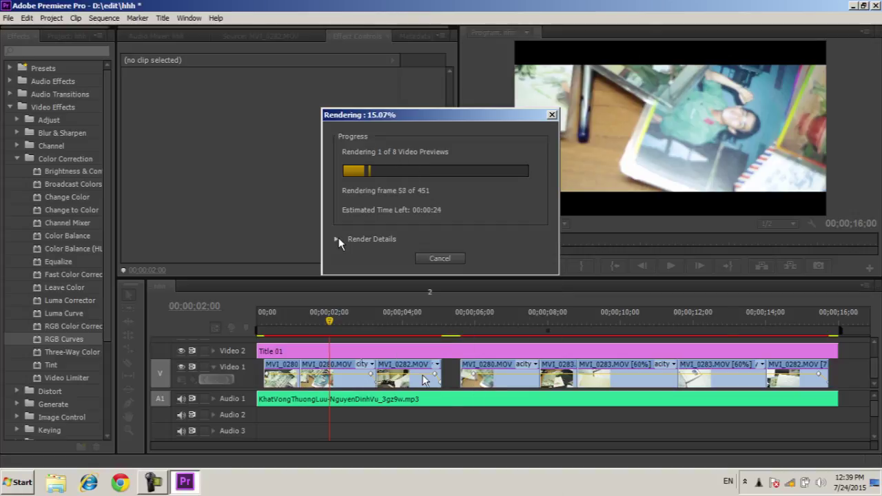
left_click(337, 239)
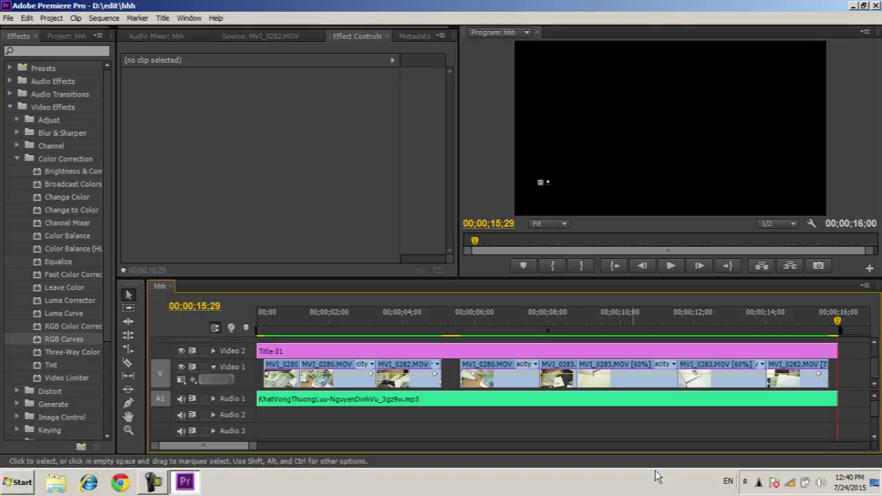
Step: Open the media export settings for sequence hhh and preview the output frame at 00;00;13;25
left_click(9, 19)
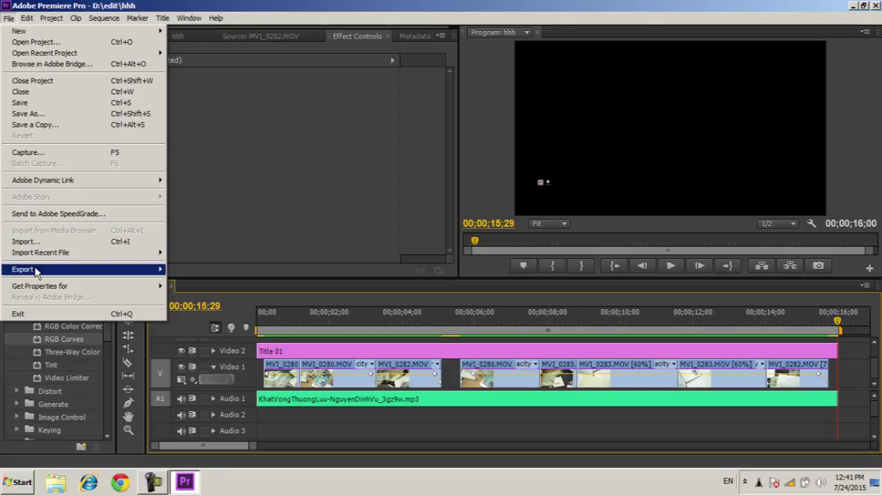
mouse_move(38, 271)
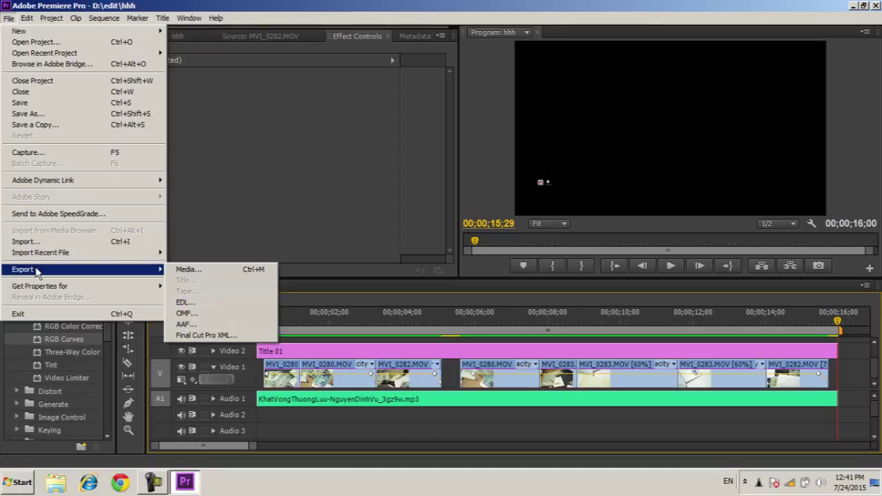
left_click(250, 274)
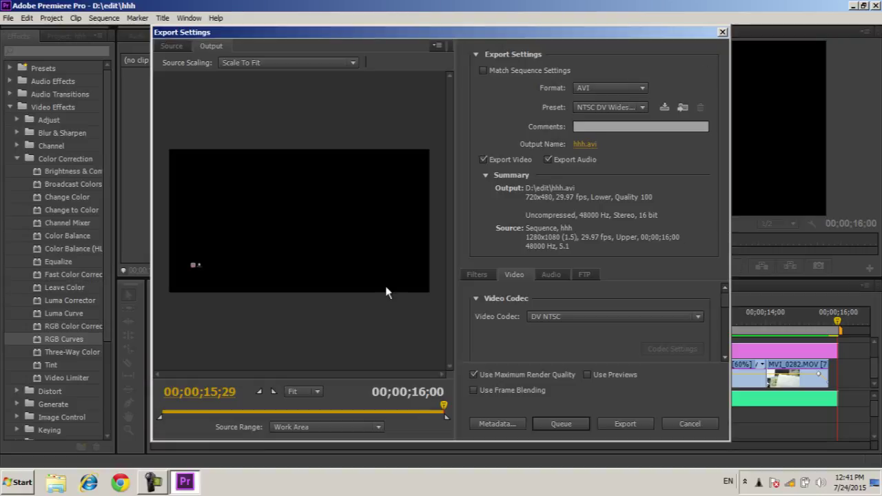
left_click(406, 408)
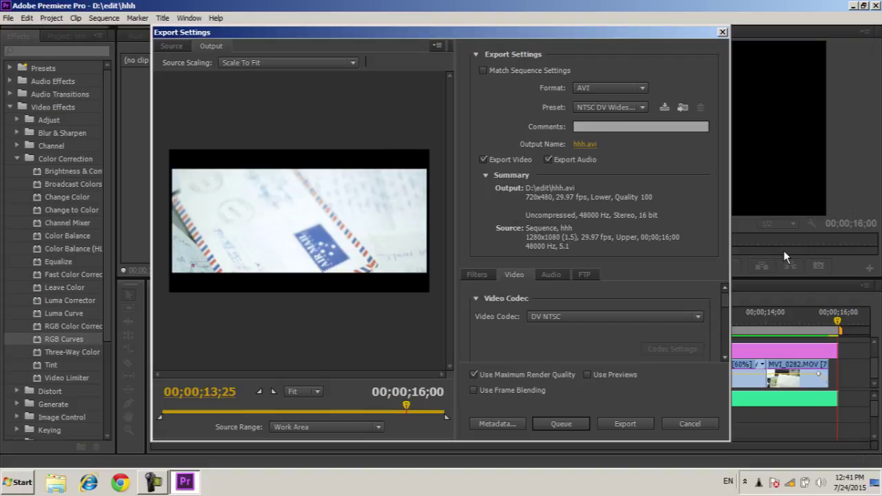
Step: Set the export format to H.264 with the YouTube HD 1080p 29.97 preset and enable maximum render quality
left_click(617, 91)
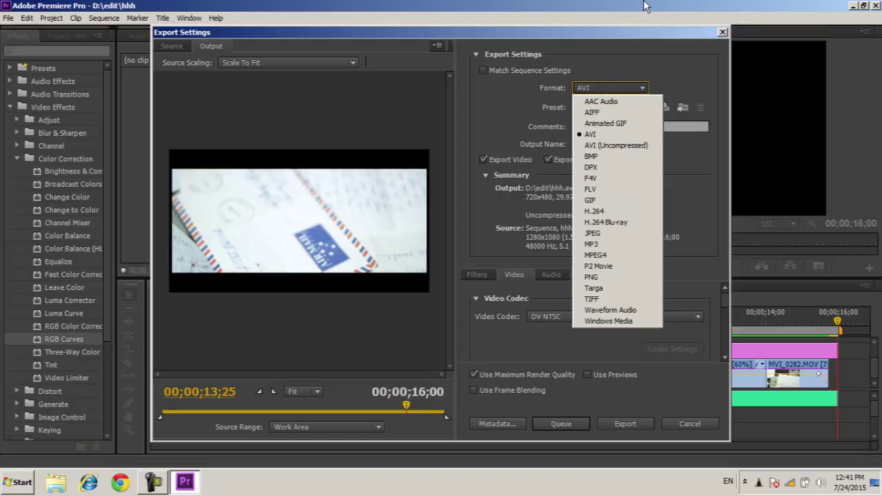
left_click(594, 211)
left_click(611, 107)
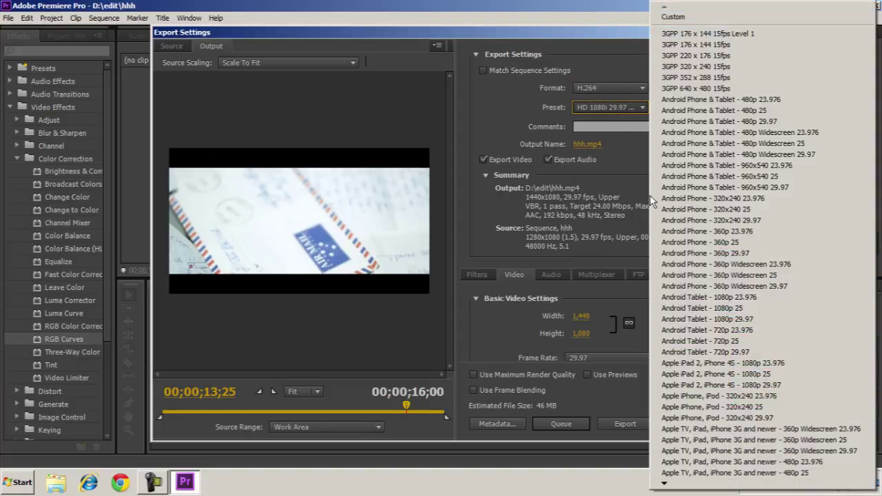
mouse_move(783, 486)
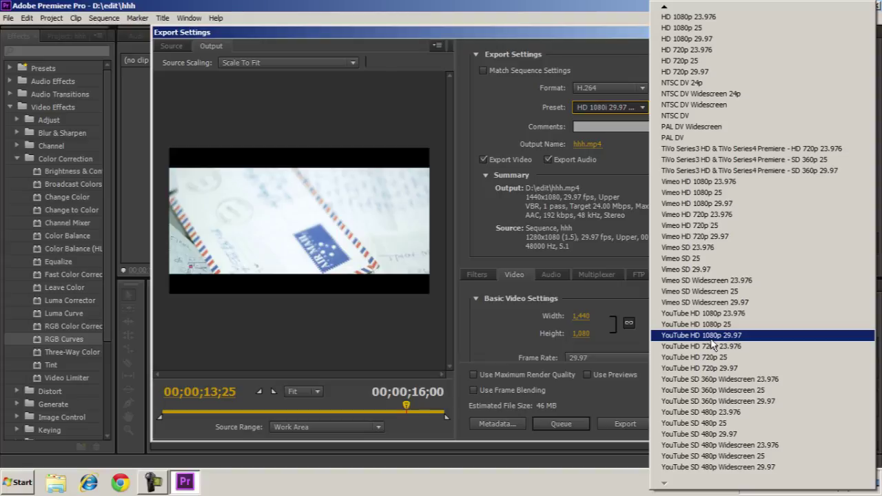
left_click(711, 338)
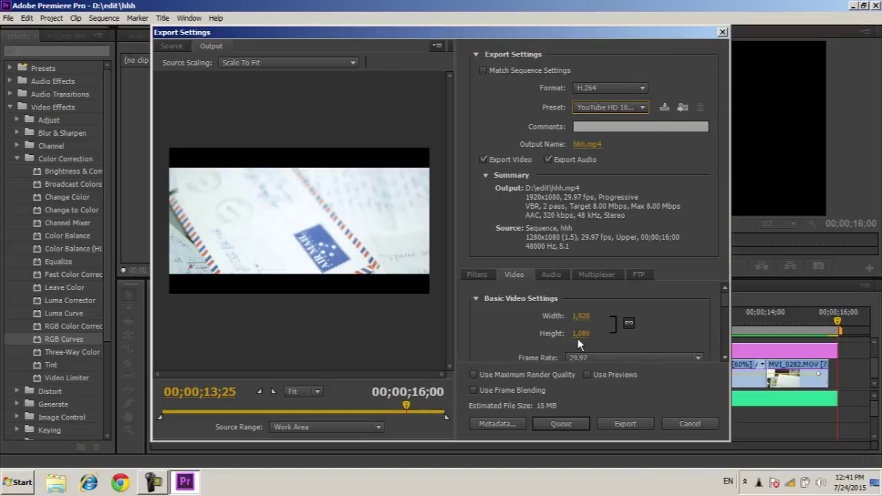
left_click(539, 374)
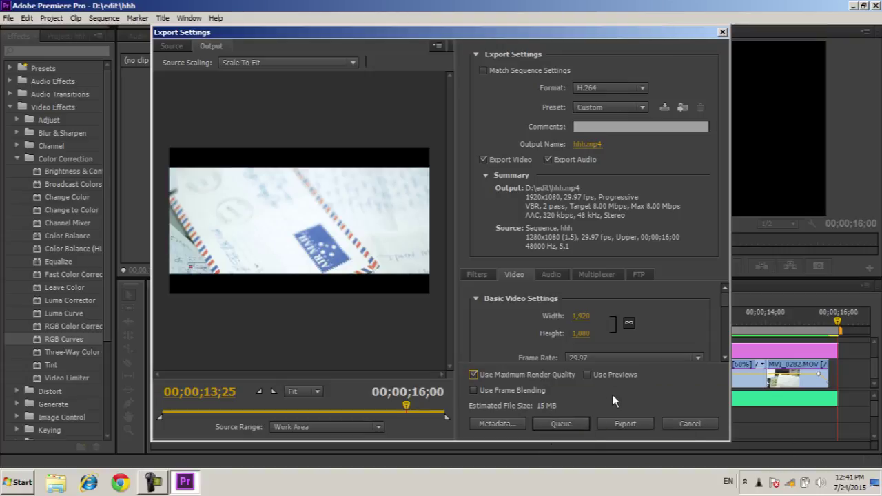
Step: Send the hhh.mp4 export to the Adobe Media Encoder queue and start encoding it
left_click(560, 424)
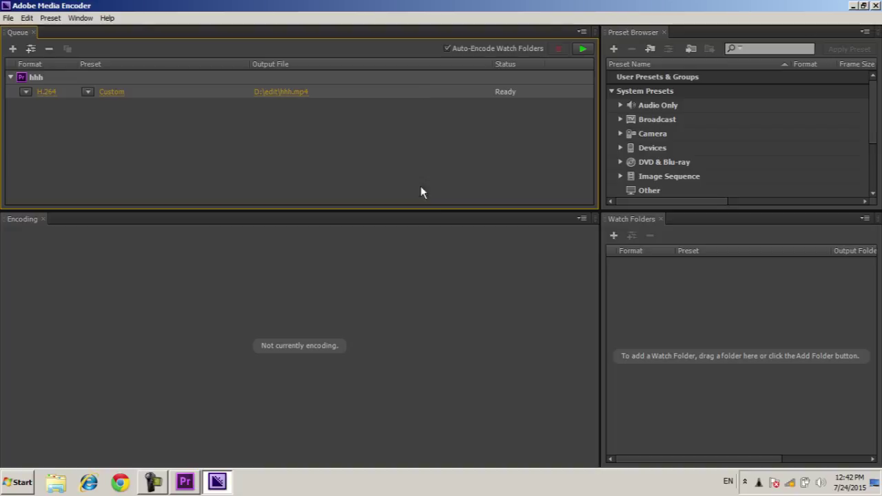
left_click(583, 49)
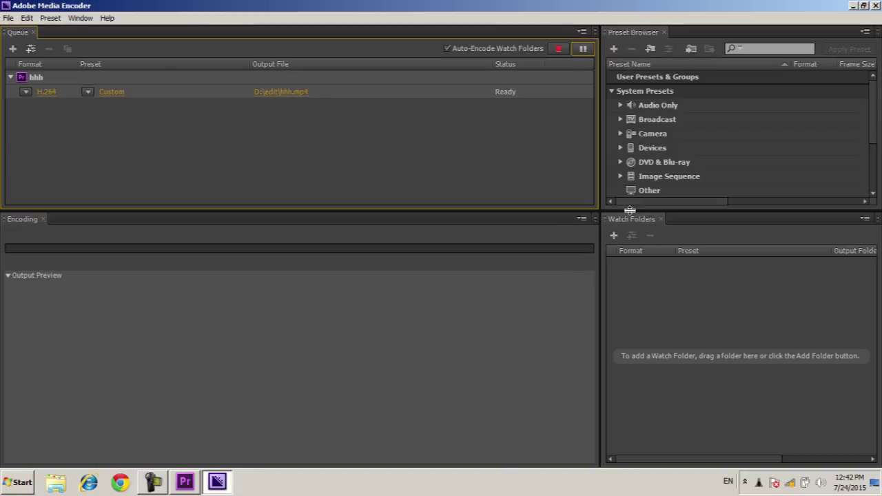
Step: Enlarge the Preset Browser downward and collapse its System Presets group
left_click_drag(619, 211, 622, 334)
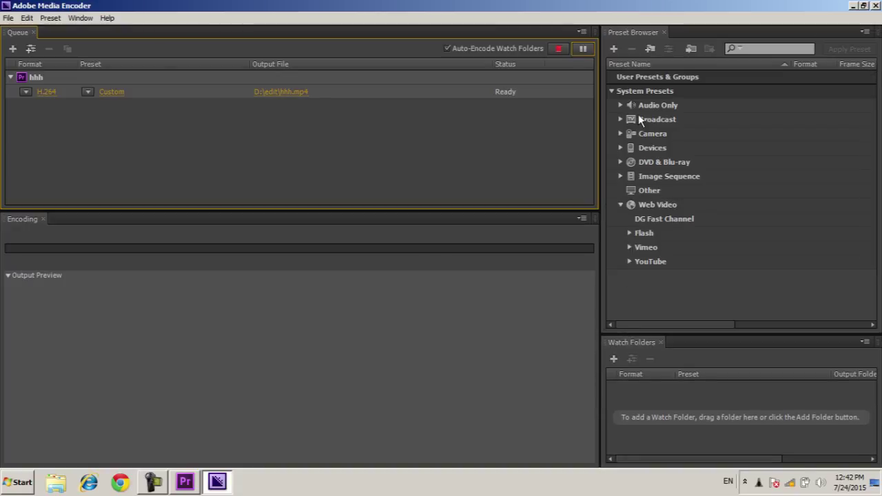
left_click(611, 90)
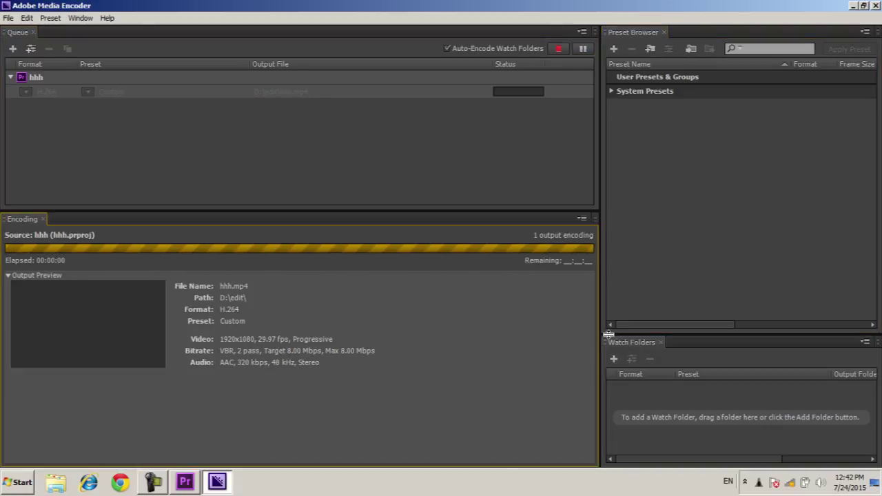
left_click_drag(608, 335, 606, 229)
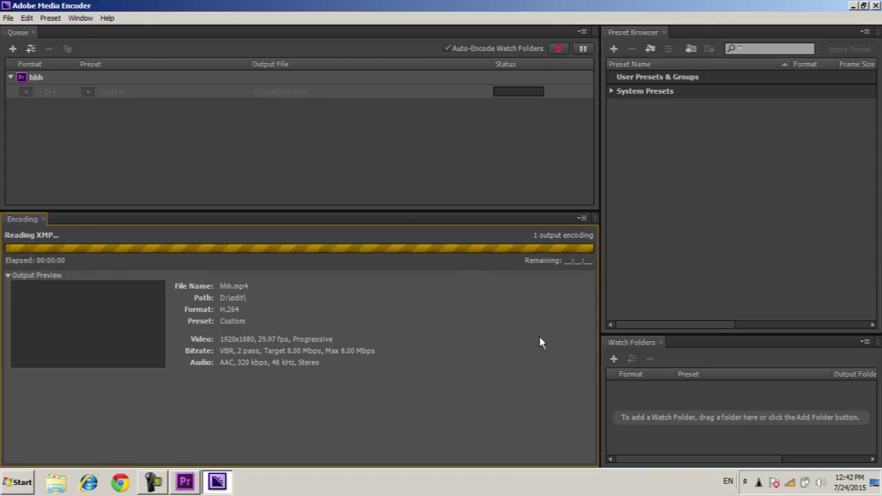